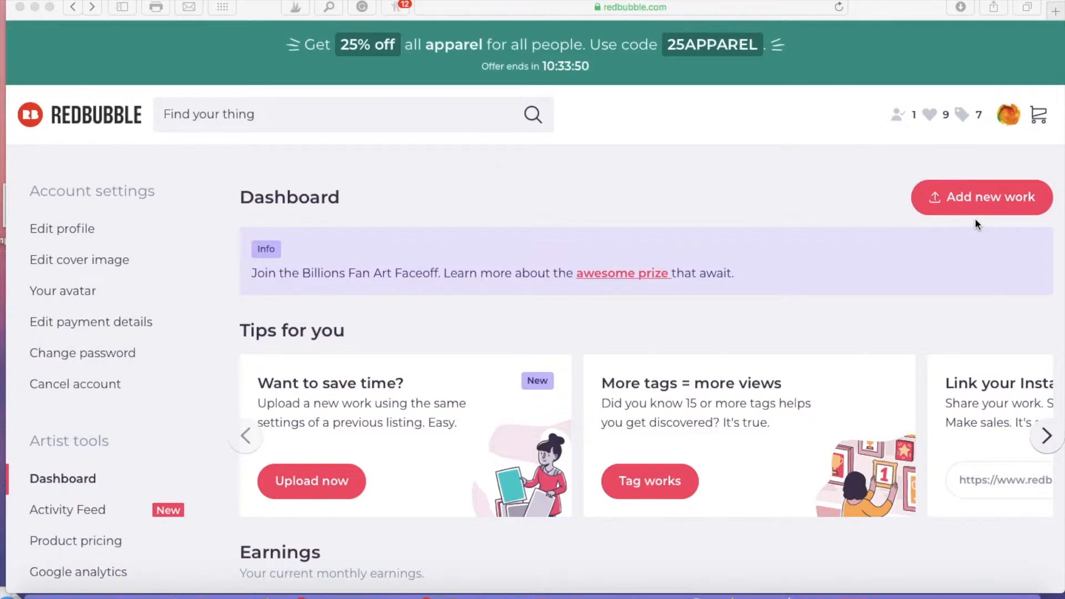
# - Start adding a new work using the option to upload to all products
pyautogui.click(985, 202)
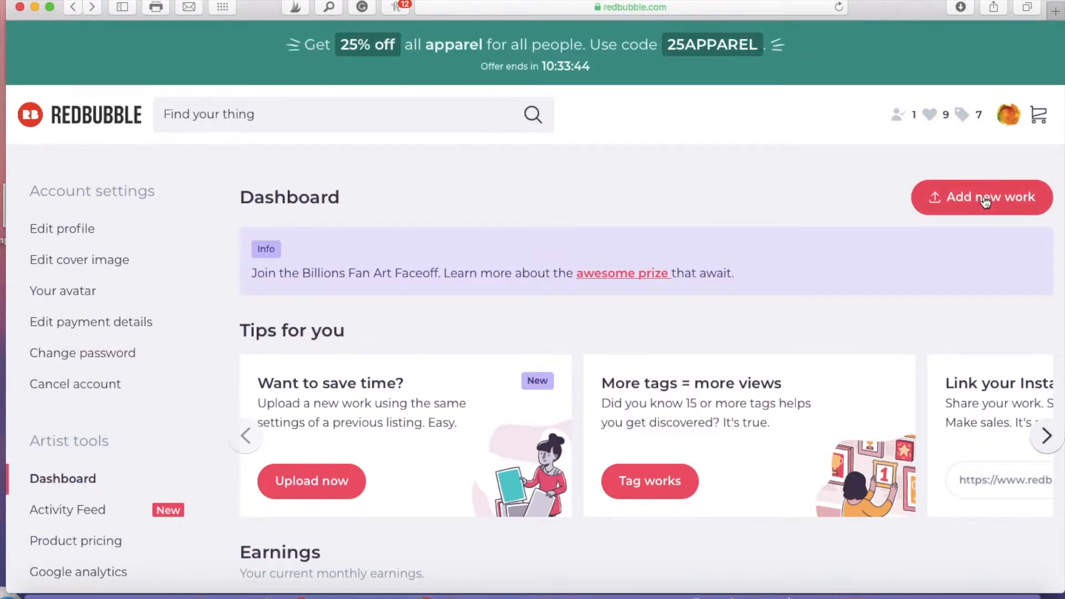
pyautogui.click(986, 203)
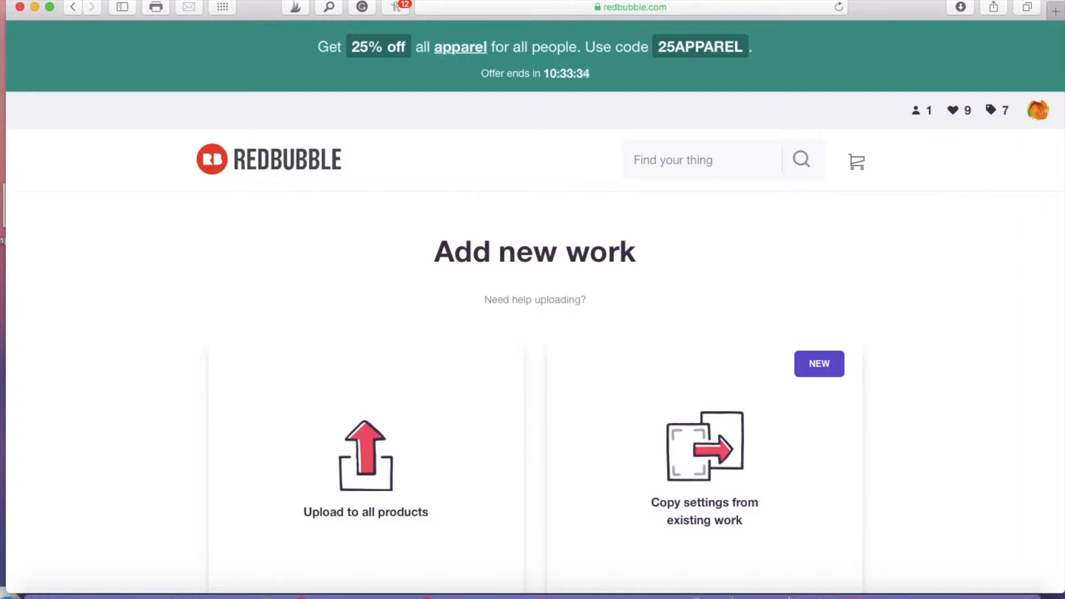
pyautogui.scroll(-1, 232, 310)
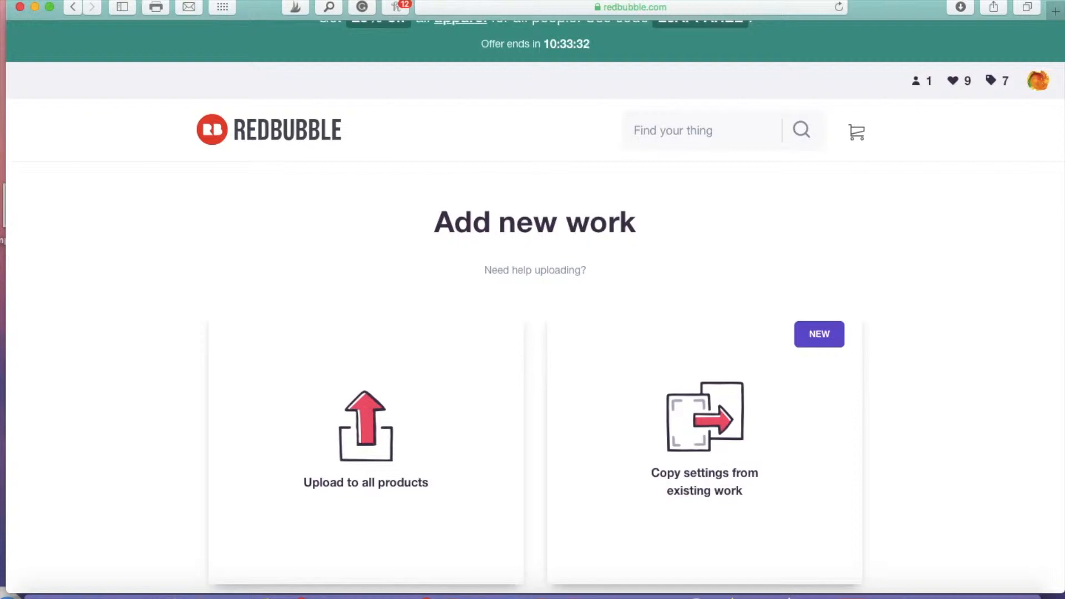
pyautogui.click(367, 415)
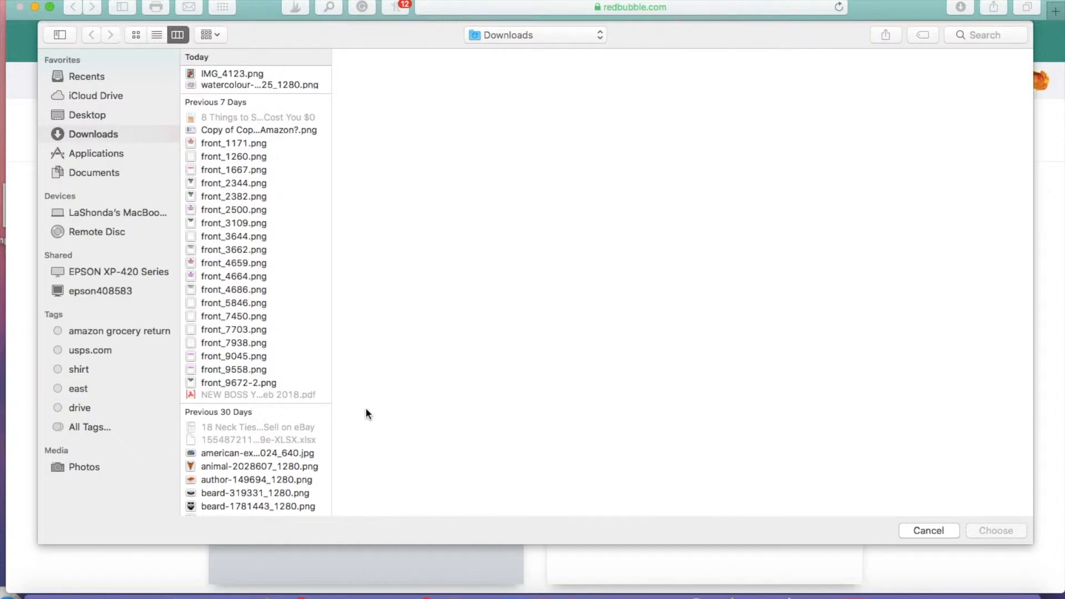
# - Search the computer's files for "fries" and upload the "french fries" PNG image as the artwork
pyautogui.click(993, 34)
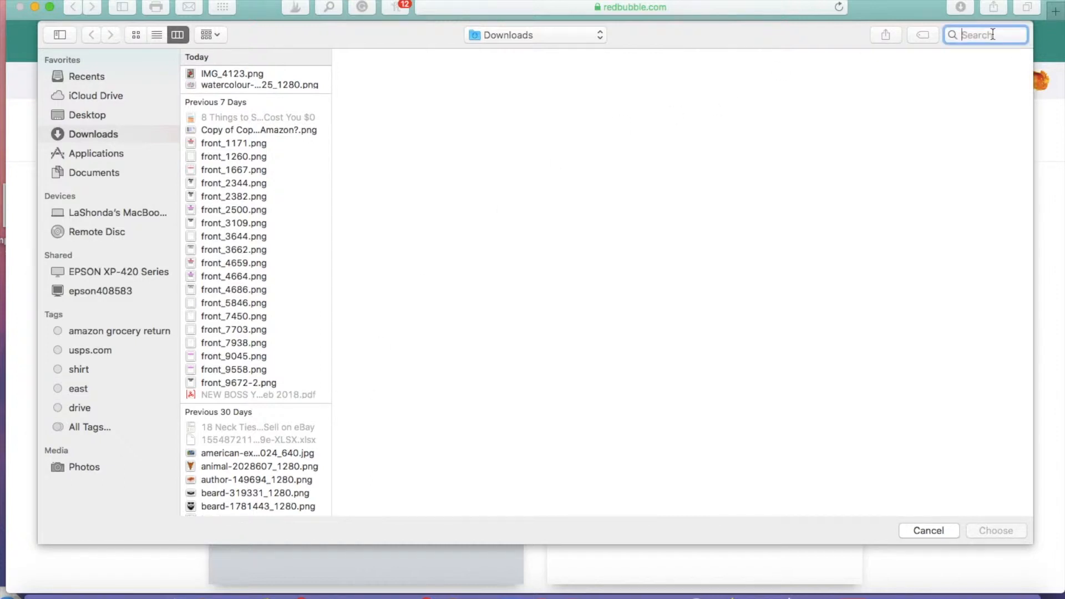
pyautogui.write('fries')
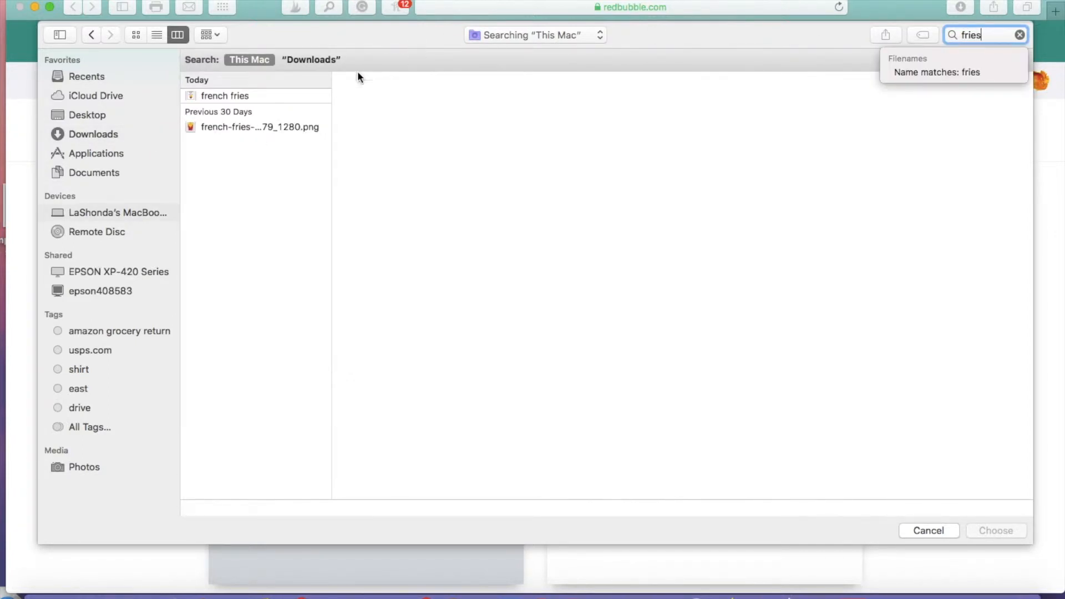
pyautogui.click(222, 96)
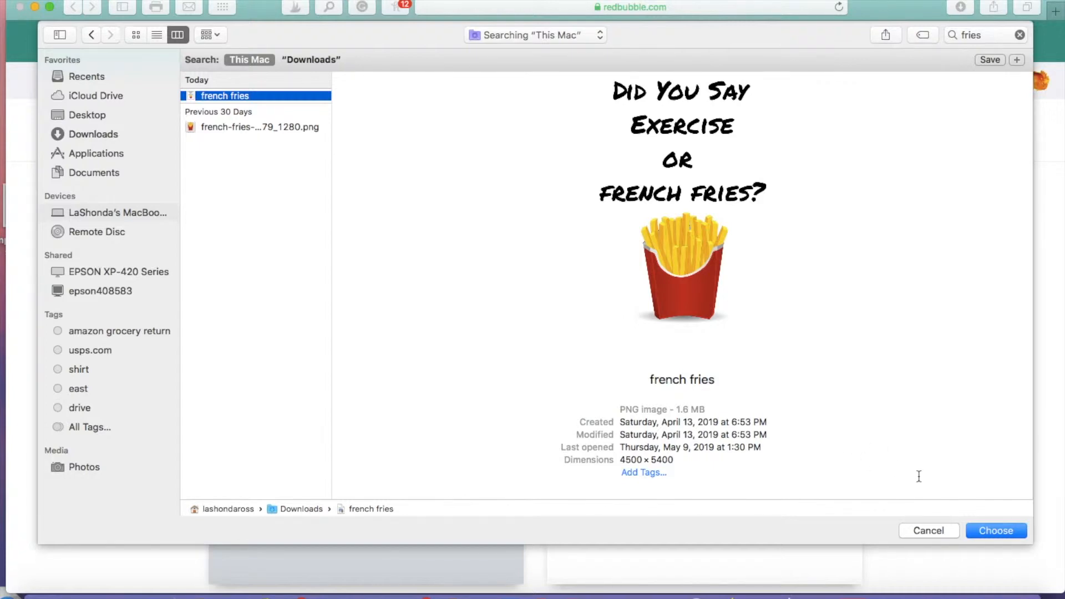
pyautogui.click(989, 532)
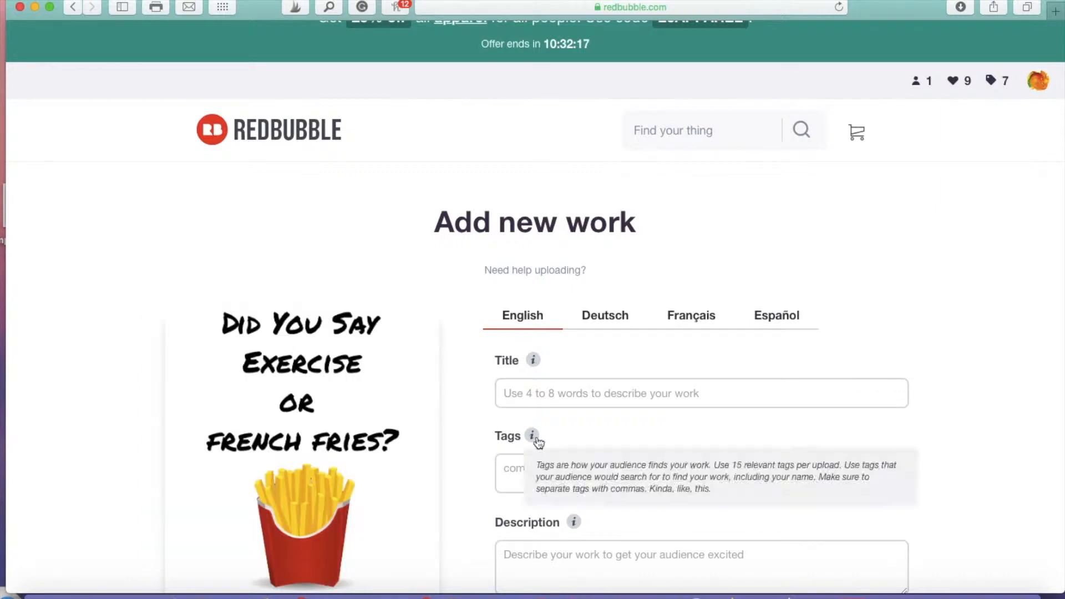
# - Enter "Did You Say Exercise or French Fries" as the title of the work
pyautogui.scroll(-3, 960, 372)
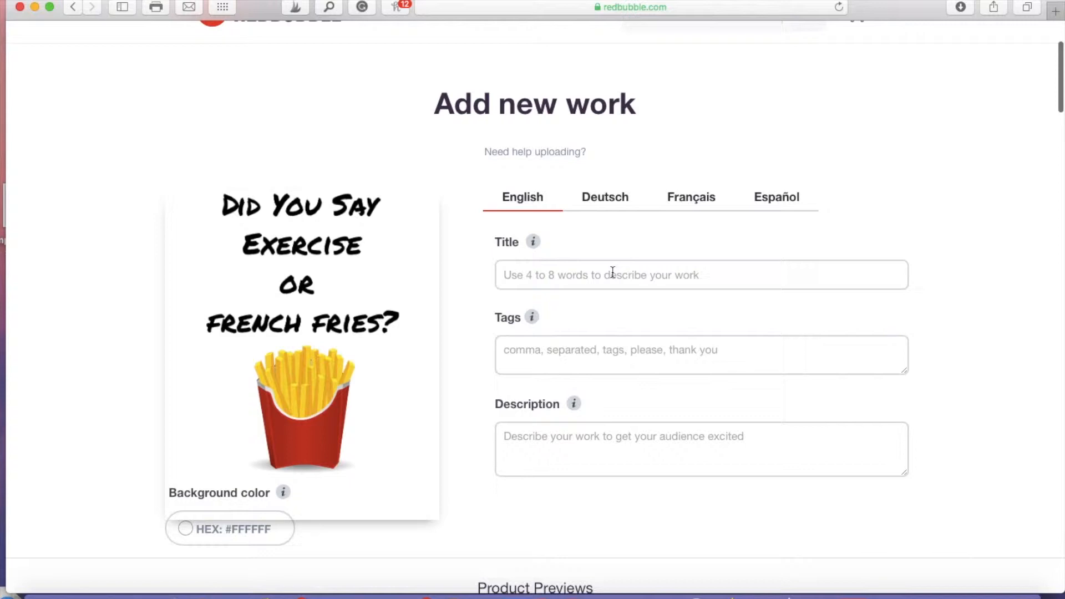
pyautogui.click(613, 272)
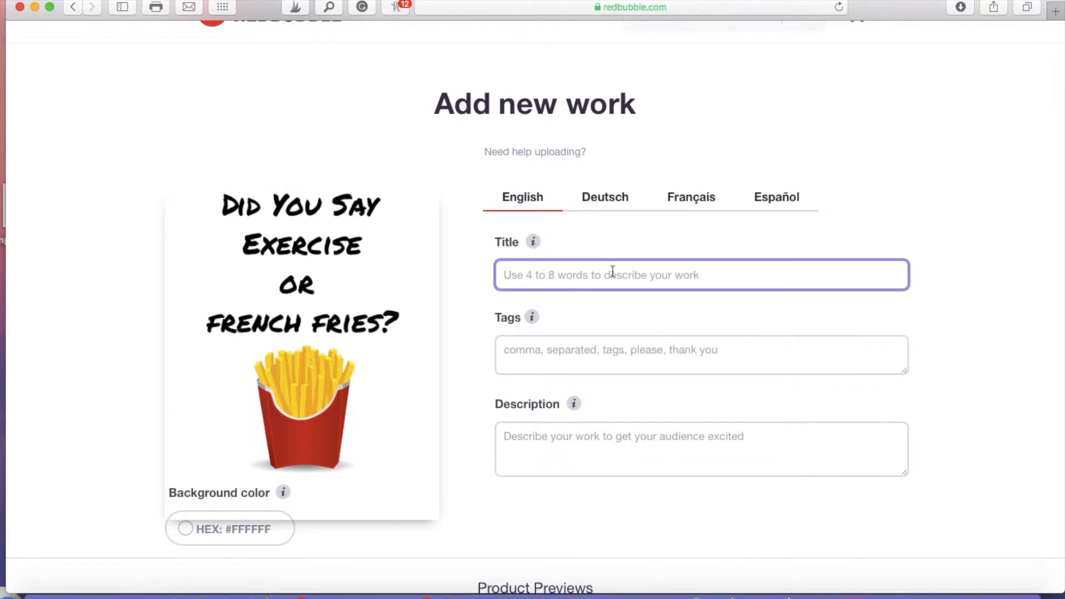
pyautogui.write('Did')
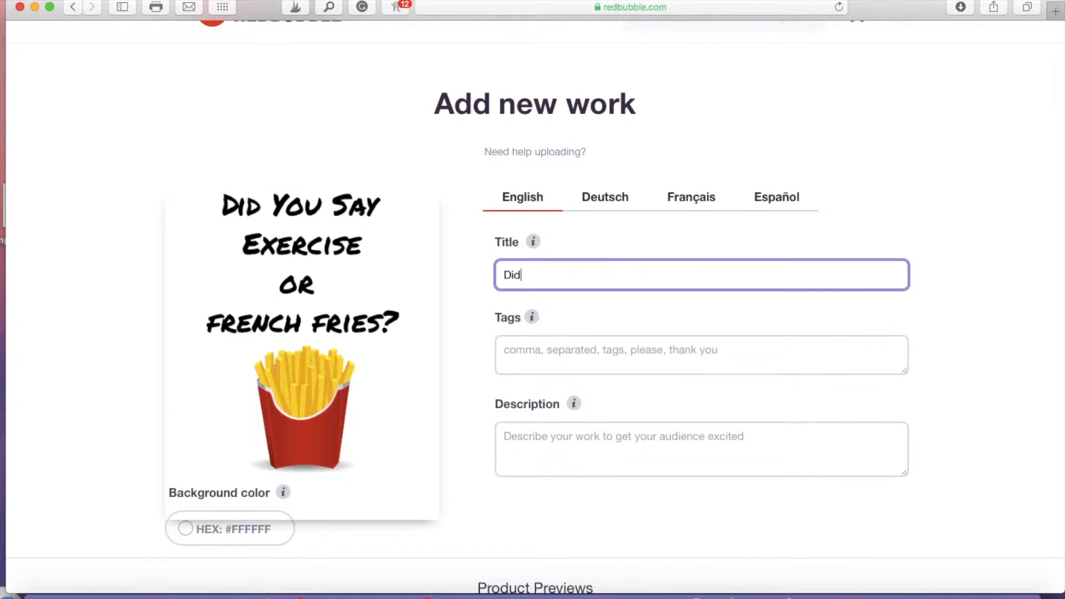
pyautogui.write(' You Say Exercise')
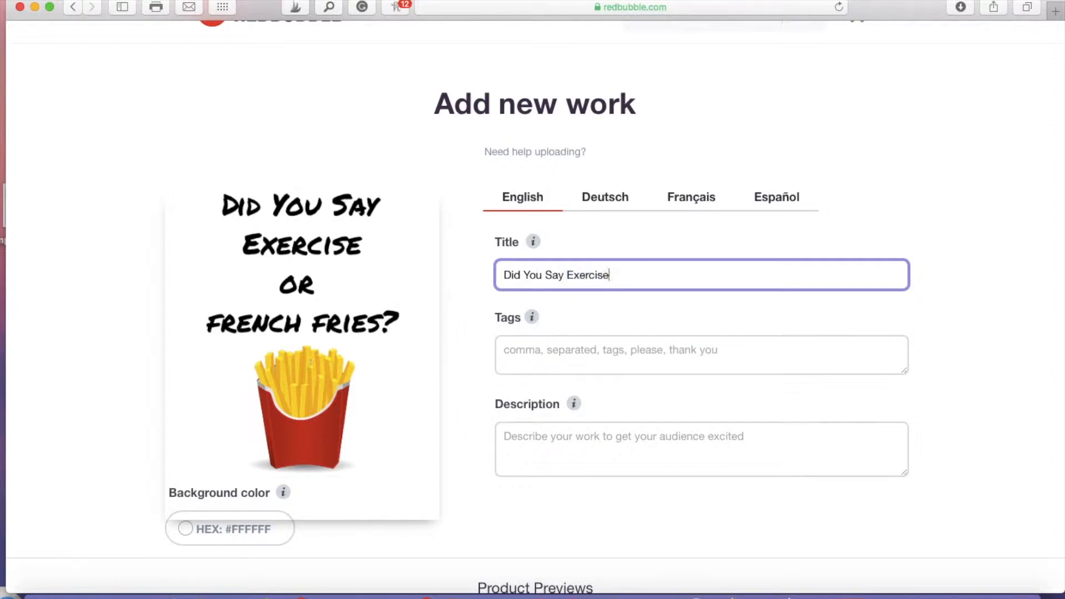
pyautogui.write(' or French Fre')
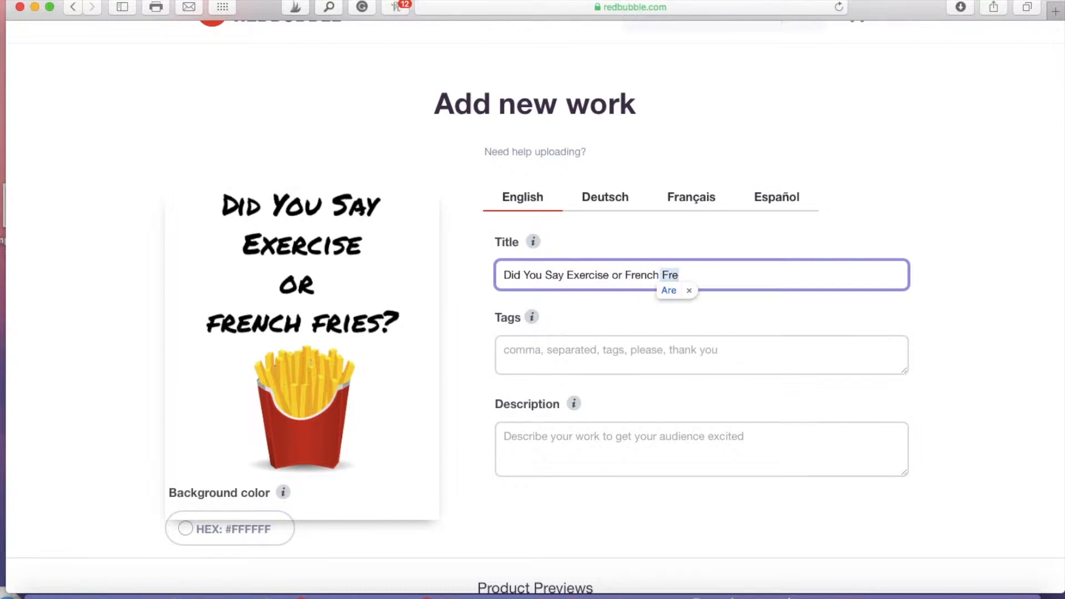
pyautogui.press('BackSpace')
pyautogui.write('ies')
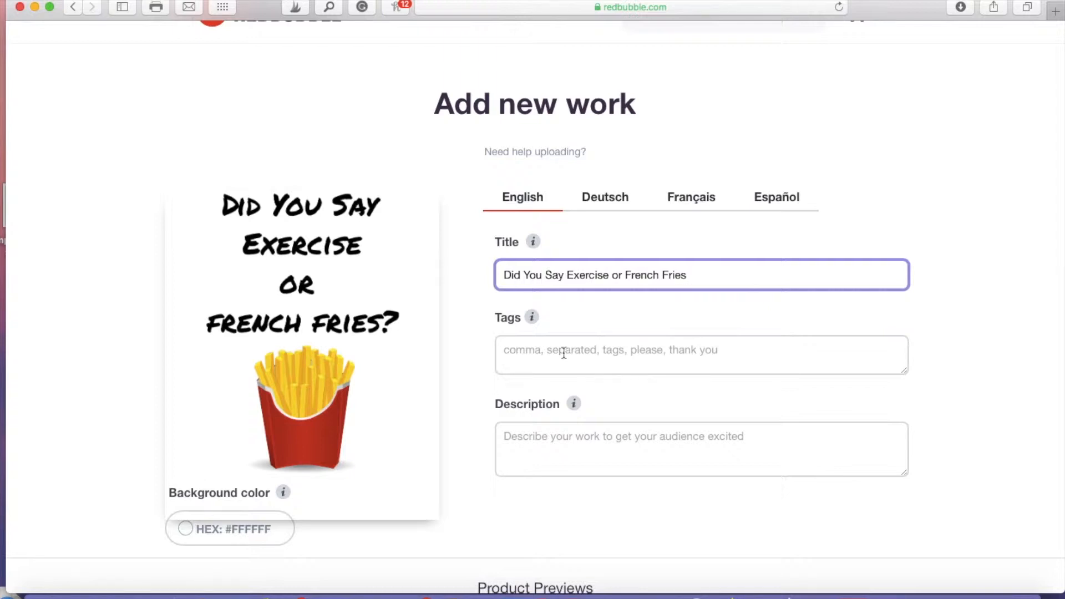
# - Open the Redbubble home page in a new browser tab, keeping the upload form open
pyautogui.press('super+t')
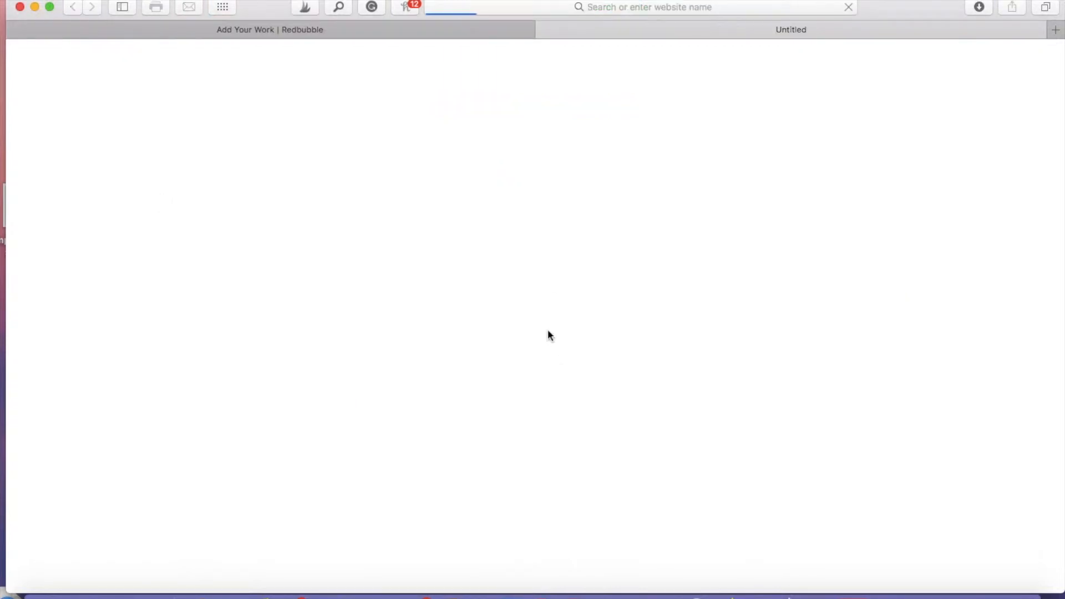
pyautogui.click(655, 6)
pyautogui.write('re')
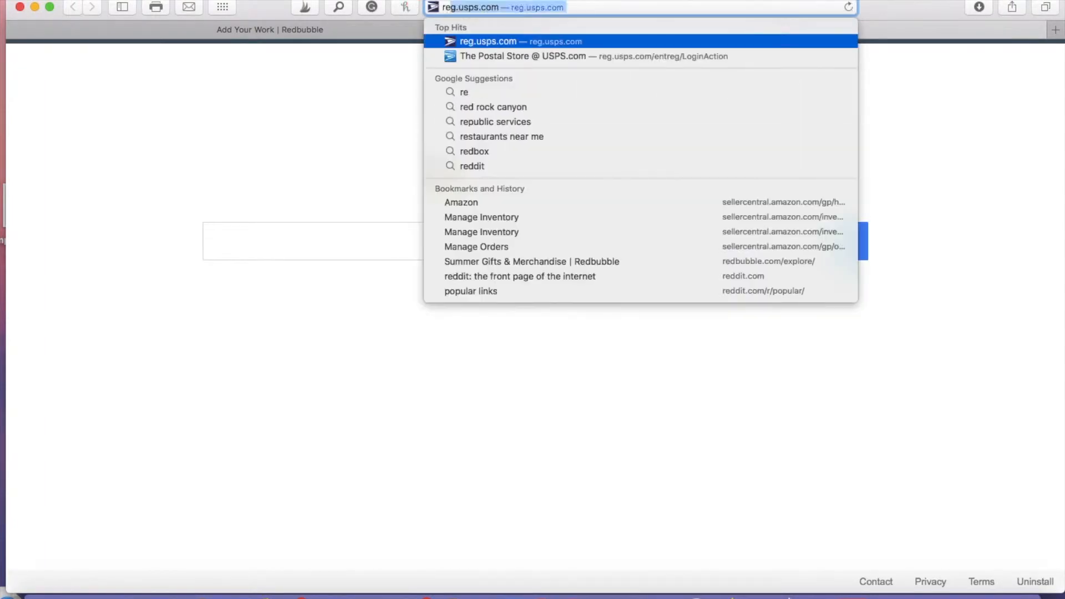
pyautogui.write('d')
pyautogui.press('Return')
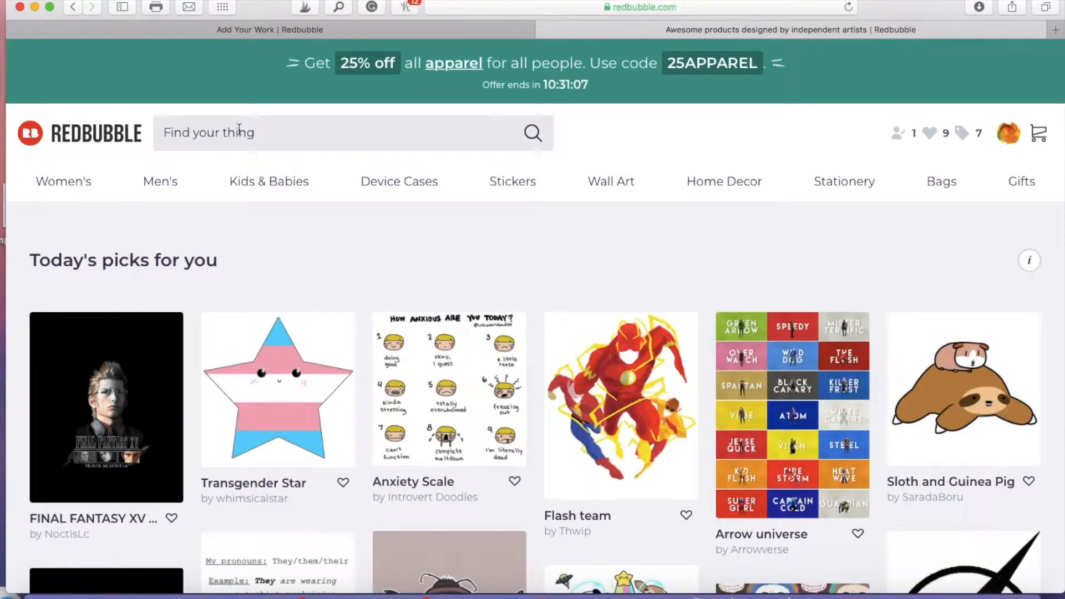
# - Search Redbubble for "French fries" and look at the related searches below the results for tag ideas
pyautogui.click(239, 129)
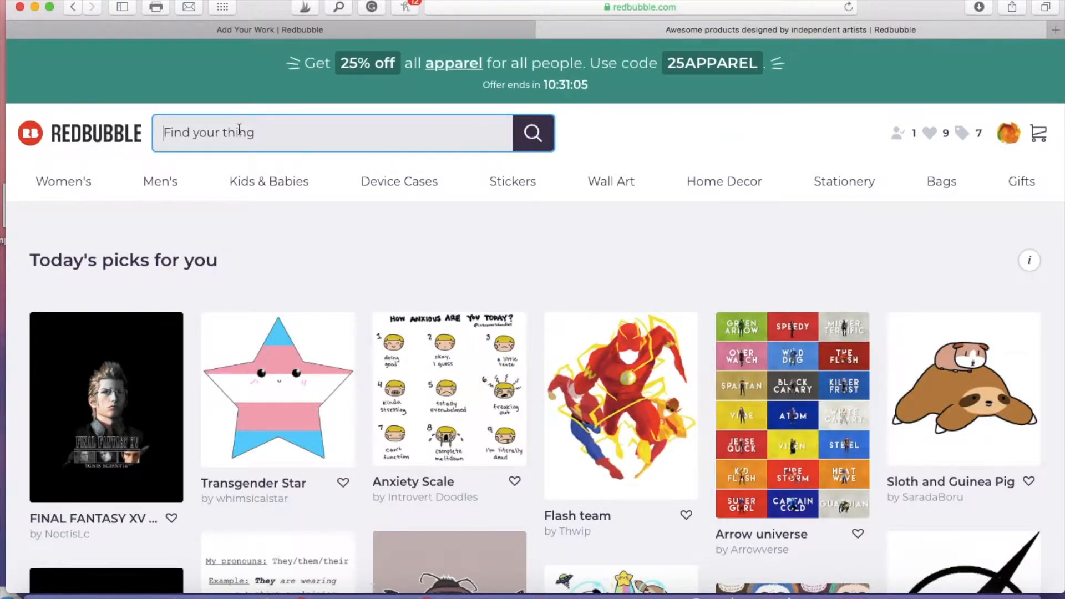
pyautogui.write('Fr')
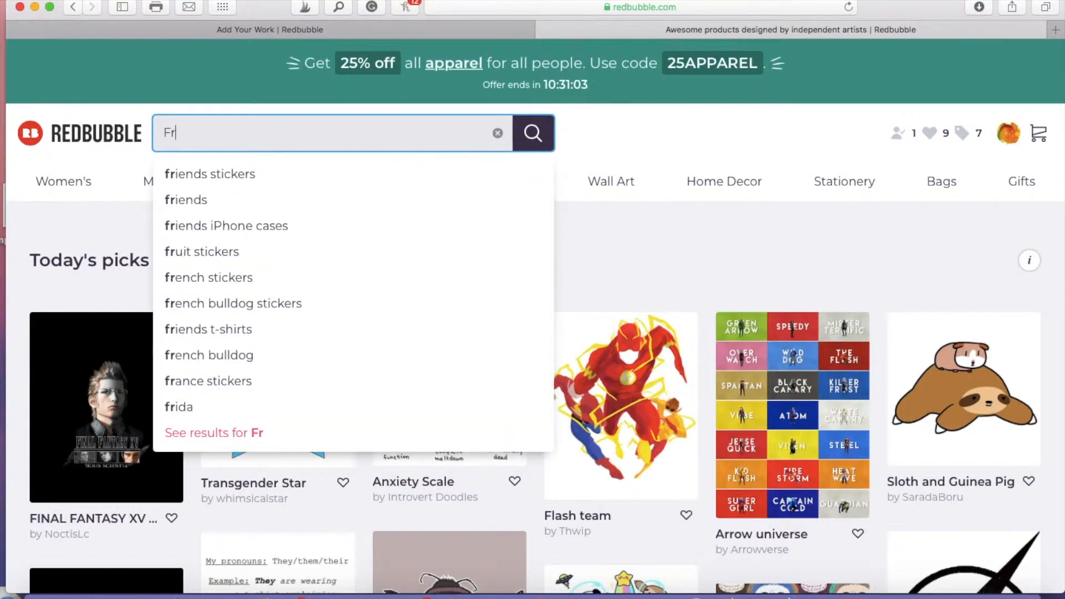
pyautogui.write('ien')
pyautogui.press('BackSpace')
pyautogui.write('s')
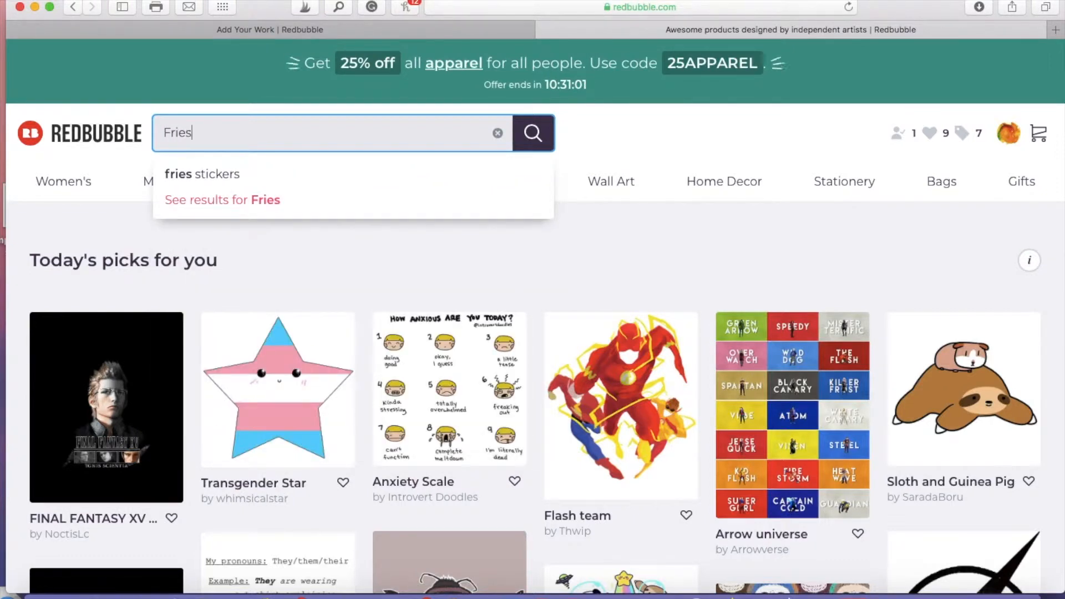
pyautogui.press('BackSpace')
pyautogui.press('BackSpace')
pyautogui.press('BackSpace')
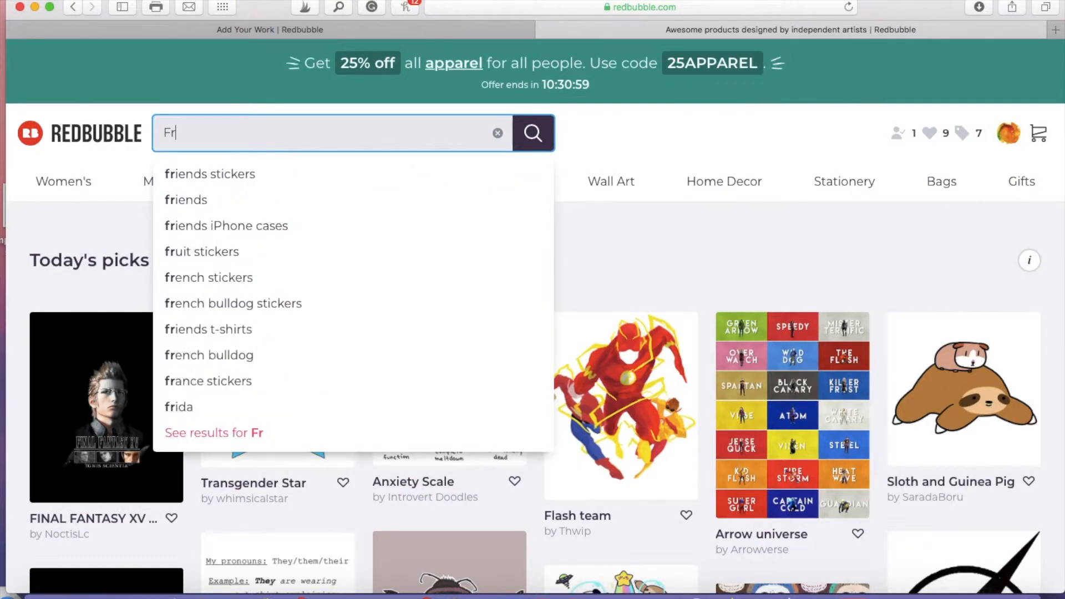
pyautogui.write('ench fri')
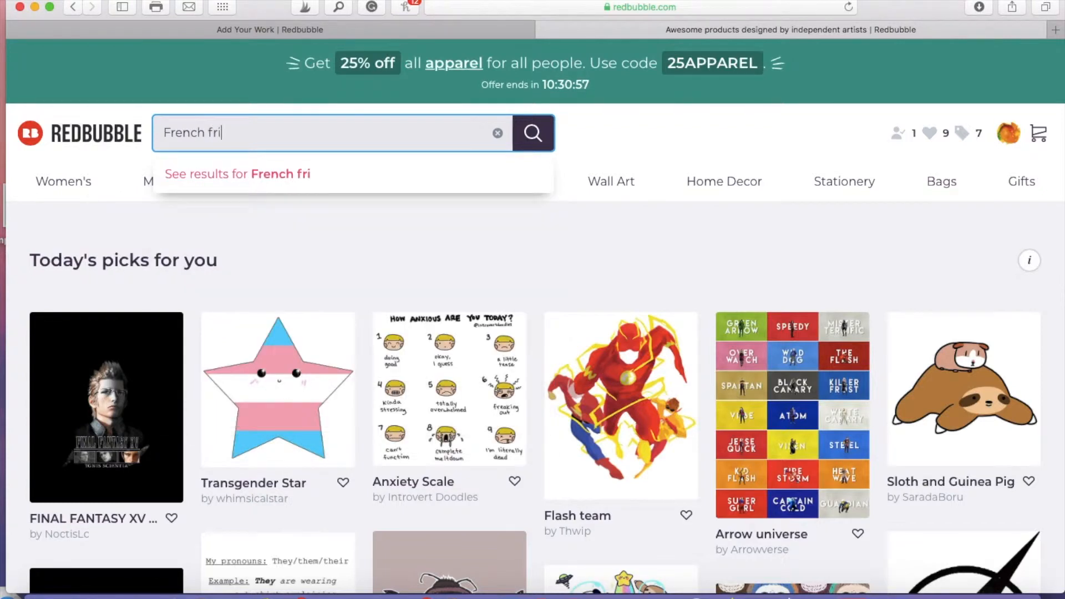
pyautogui.write('es')
pyautogui.click(531, 135)
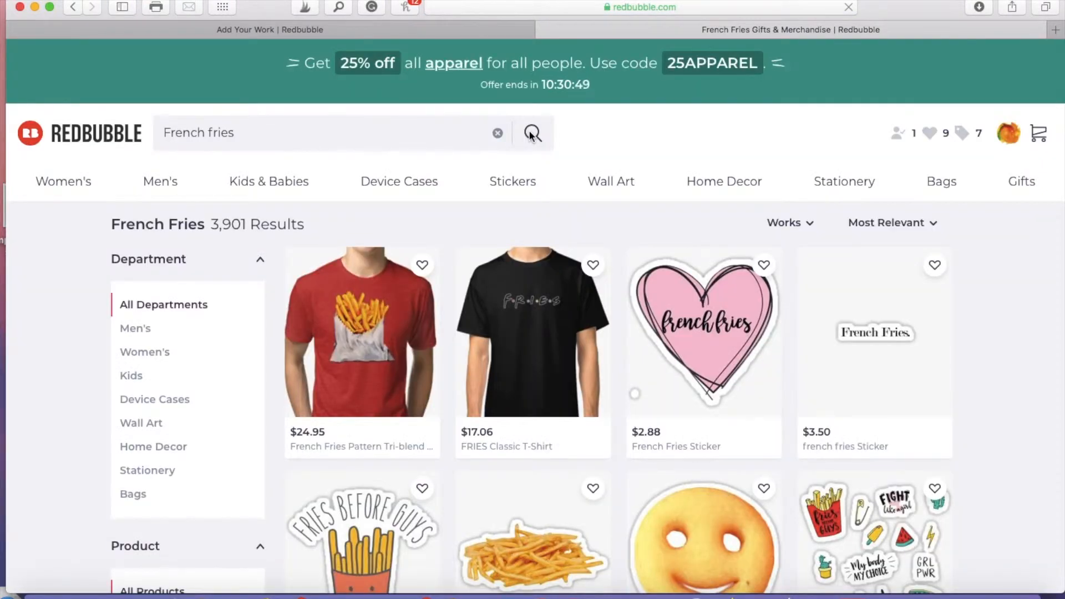
pyautogui.scroll(-20, 531, 333)
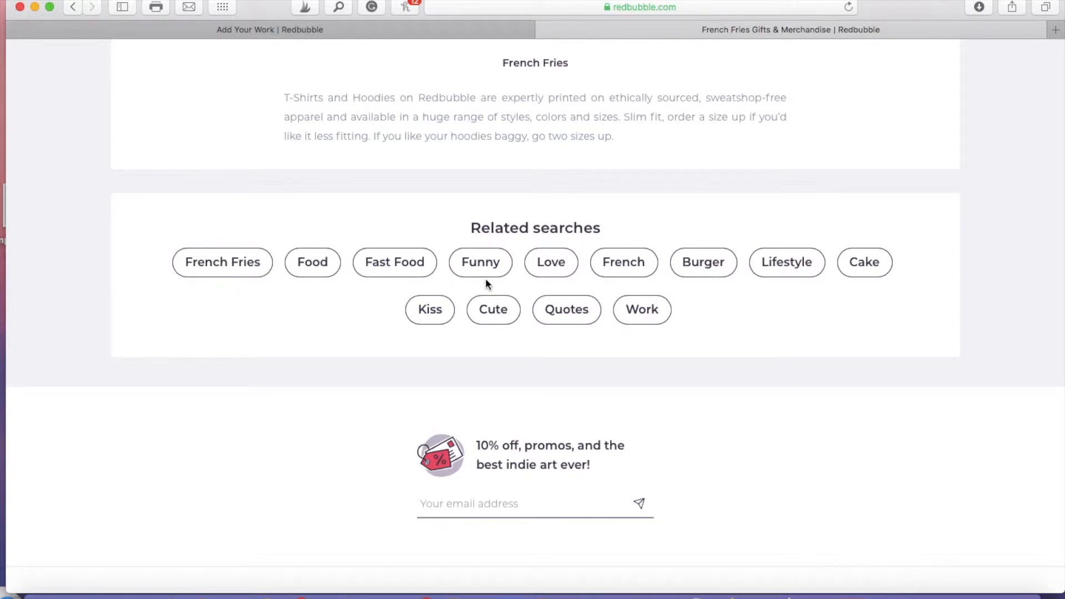
# - Return to the upload form and enter "French fries, cute," as the first tags
pyautogui.click(442, 31)
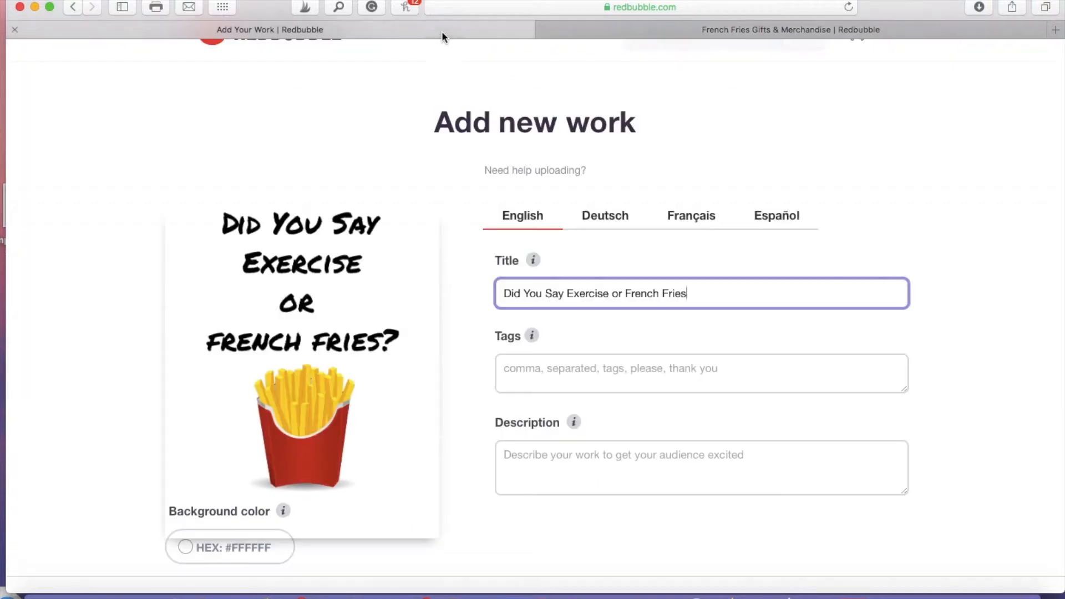
pyautogui.click(508, 370)
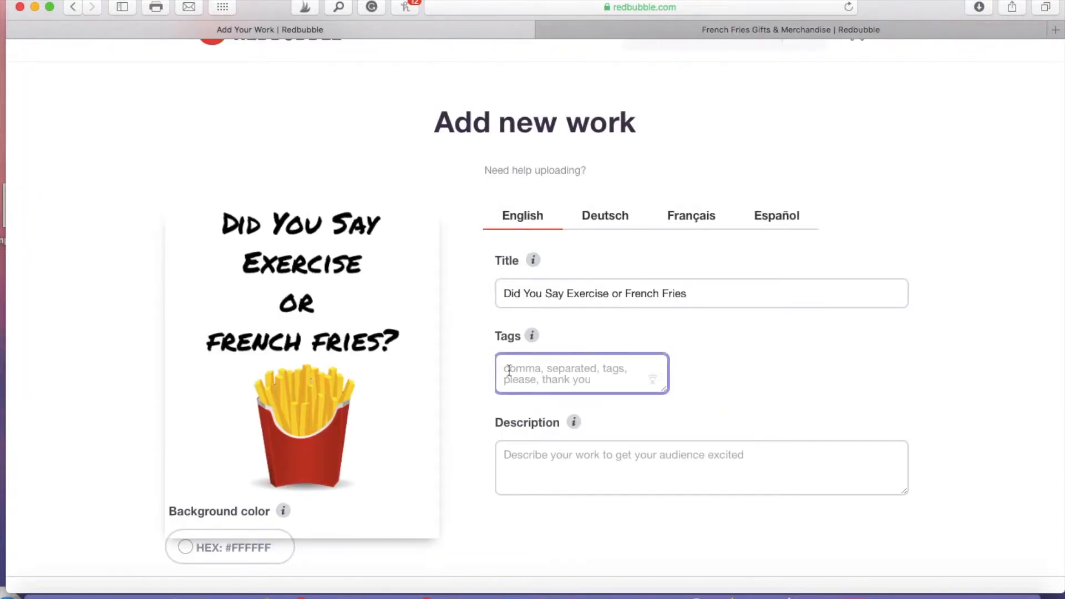
pyautogui.write('Frei')
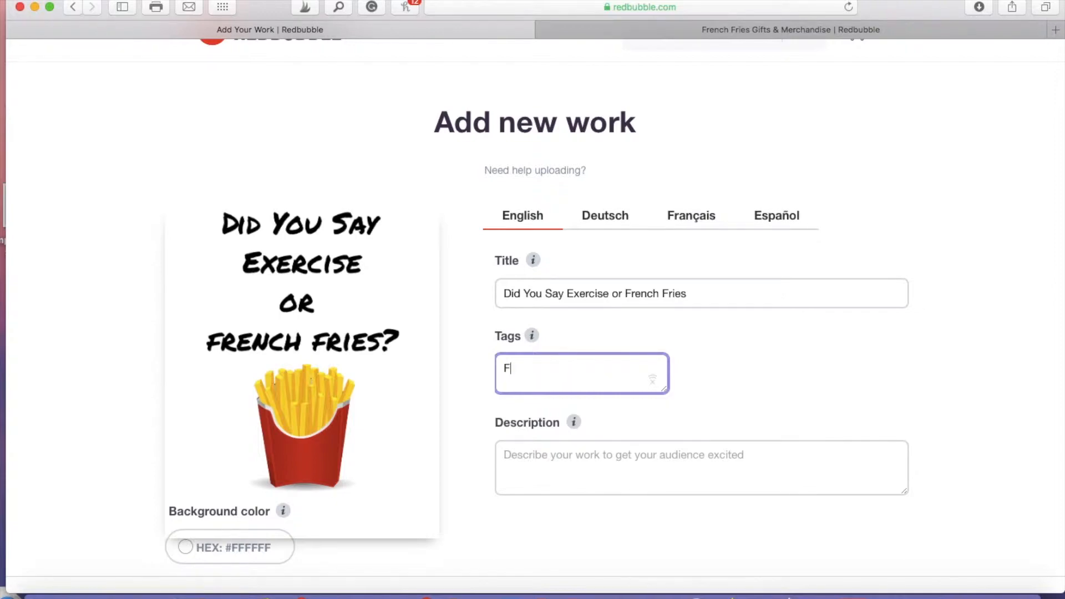
pyautogui.press('BackSpace')
pyautogui.write('n')
pyautogui.press('BackSpace')
pyautogui.write('nch fries ')
pyautogui.write('cu')
pyautogui.press('BackSpace')
pyautogui.press('BackSpace')
pyautogui.press('BackSpace')
pyautogui.write(', cute,')
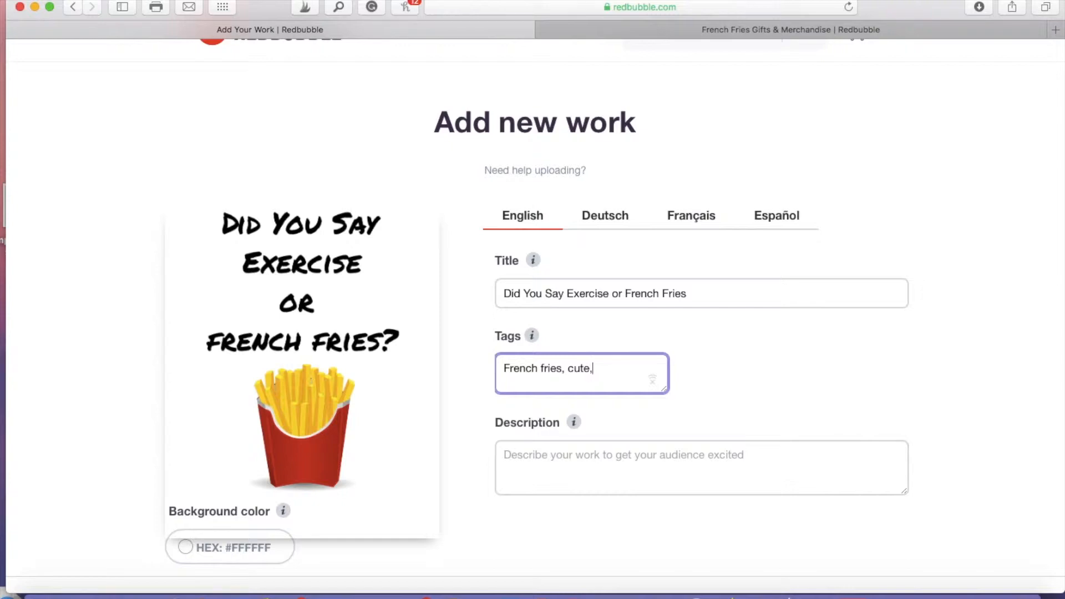
# - Return to the Redbubble results tab, search for "exercise" and look at the related searches below the results
pyautogui.click(803, 32)
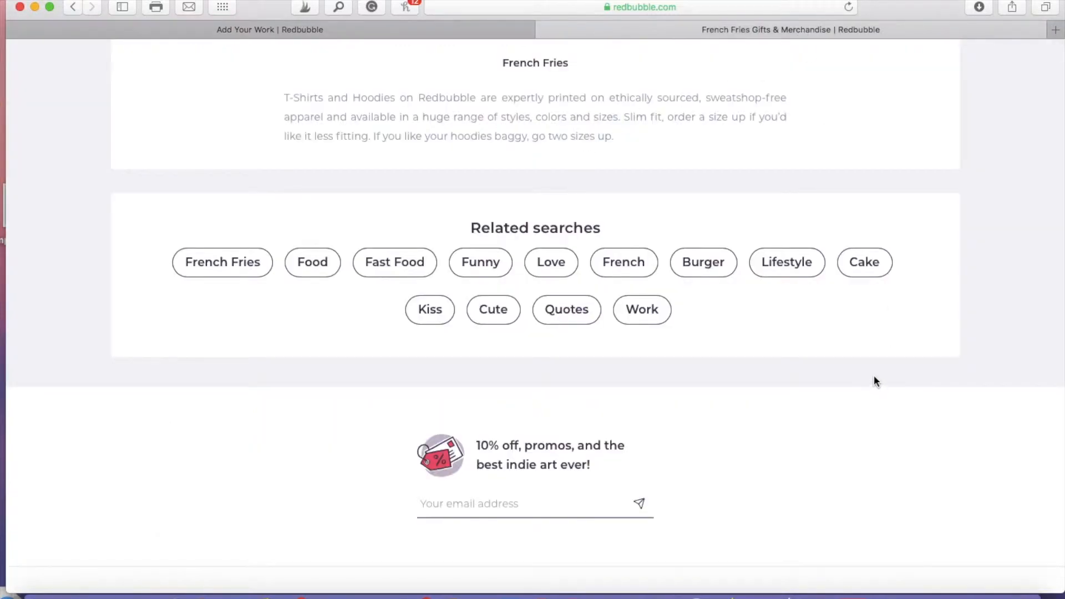
pyautogui.scroll(20, 875, 378)
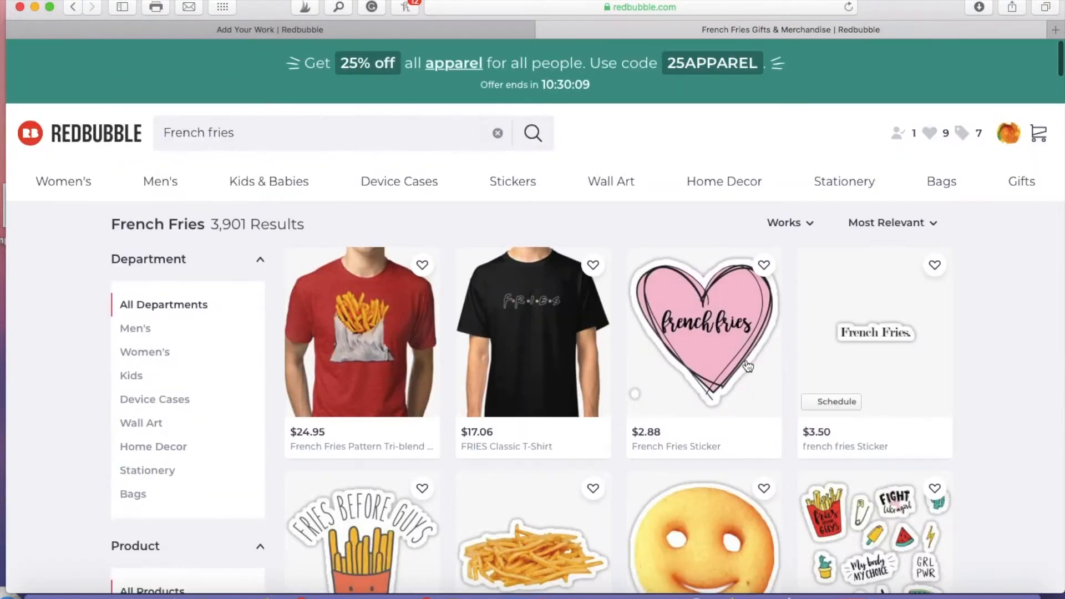
pyautogui.click(437, 32)
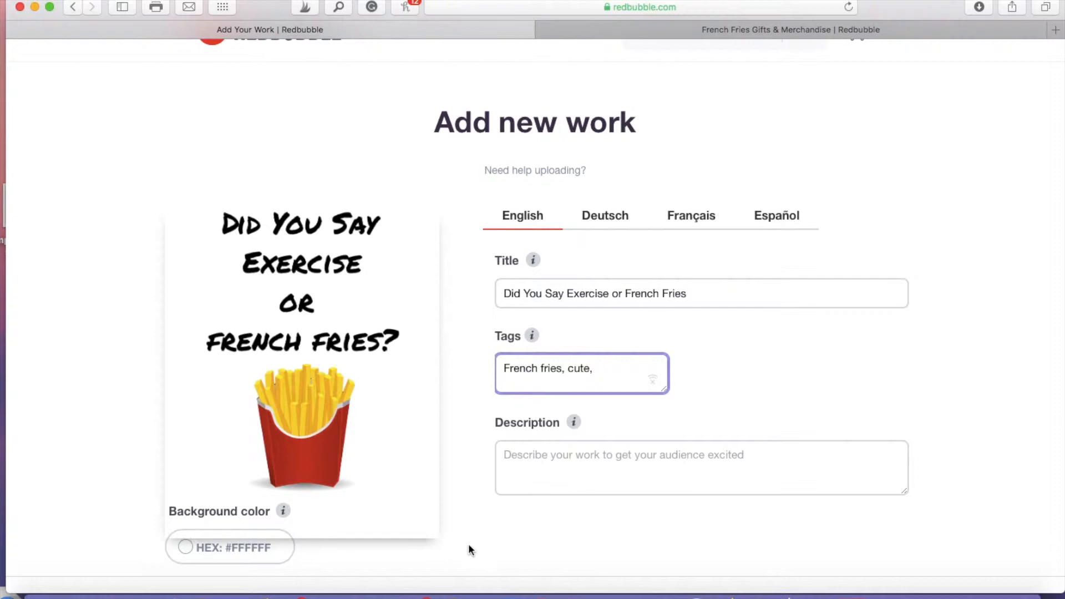
pyautogui.click(857, 30)
pyautogui.moveTo(245, 131); pyautogui.dragTo(133, 113)
pyautogui.write('exe')
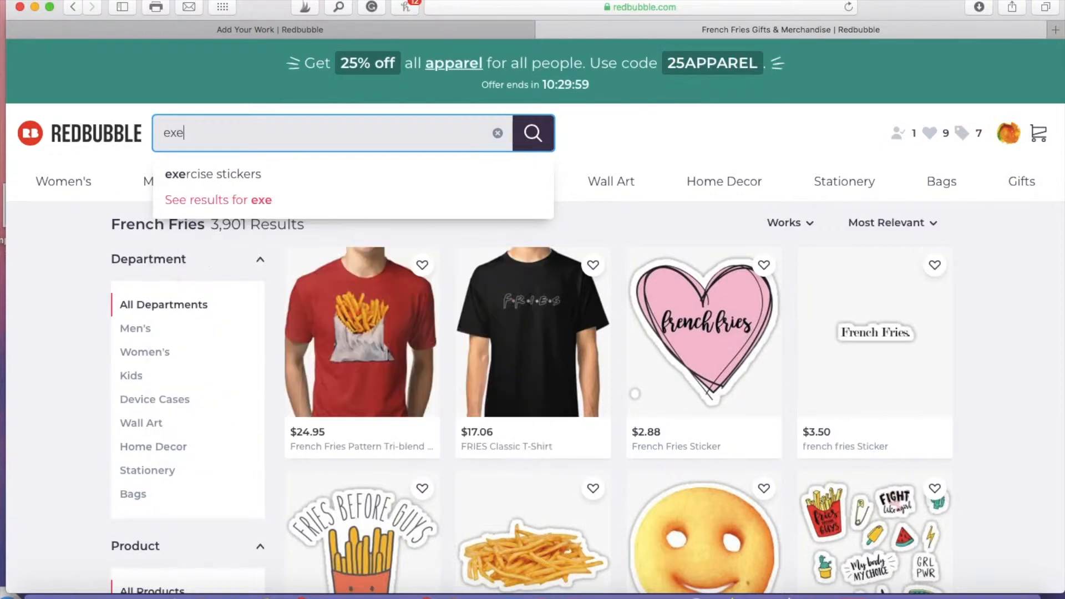
pyautogui.write('rcise')
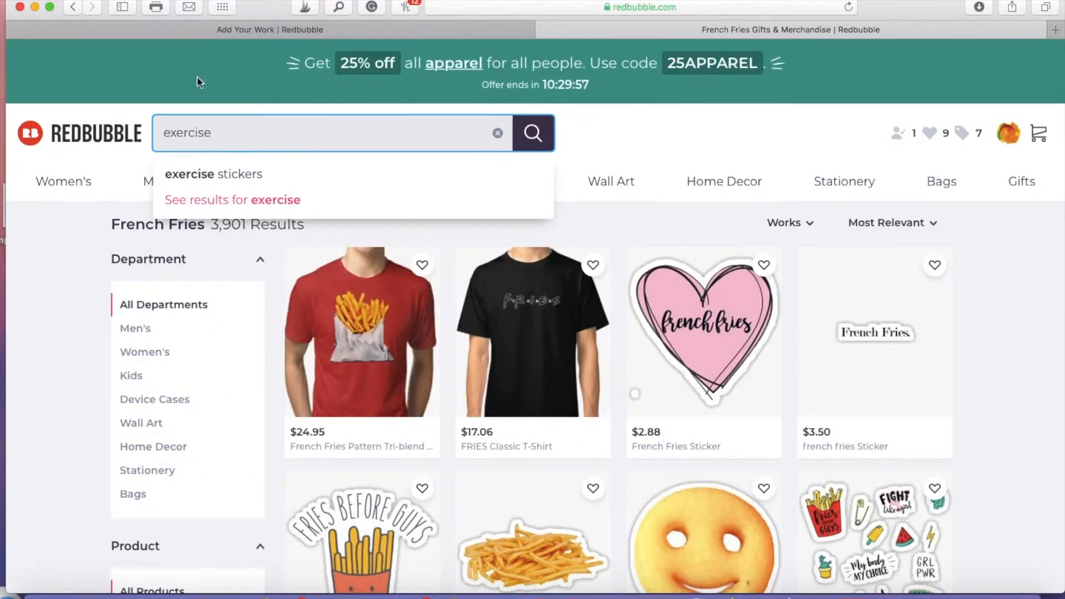
pyautogui.click(533, 134)
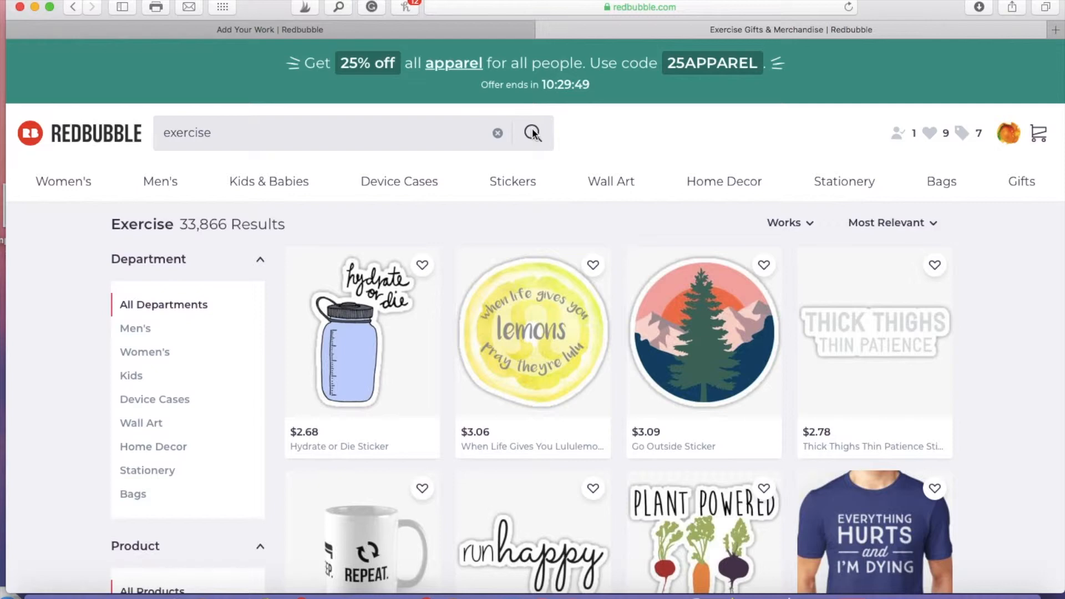
pyautogui.press('End')
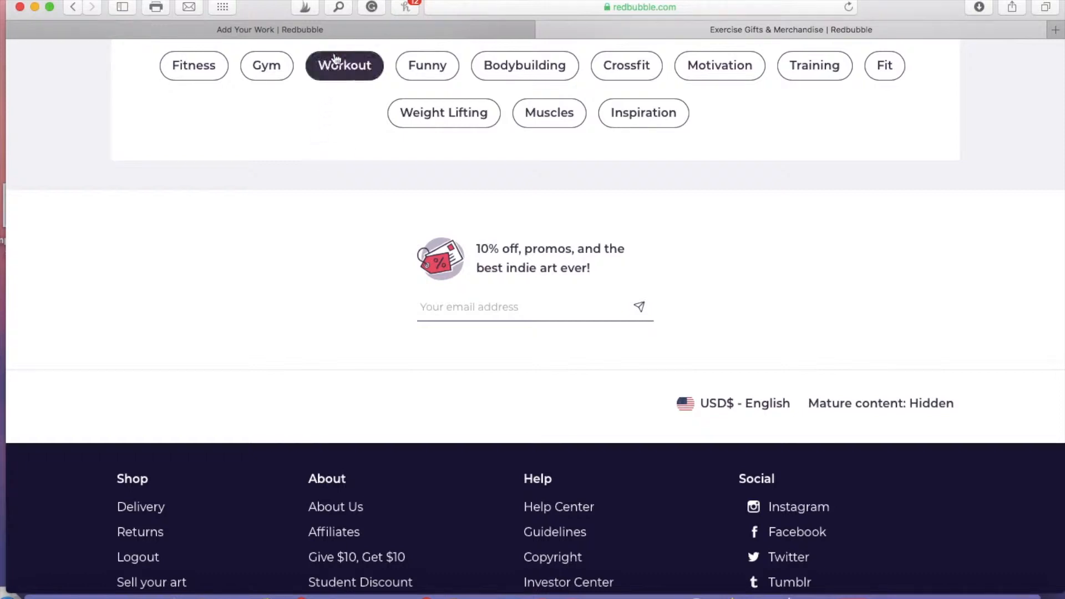
# - Return to the upload form and add the tags "fitness, gym, muscle", rechecking the exercise related searches for ideas
pyautogui.click(344, 29)
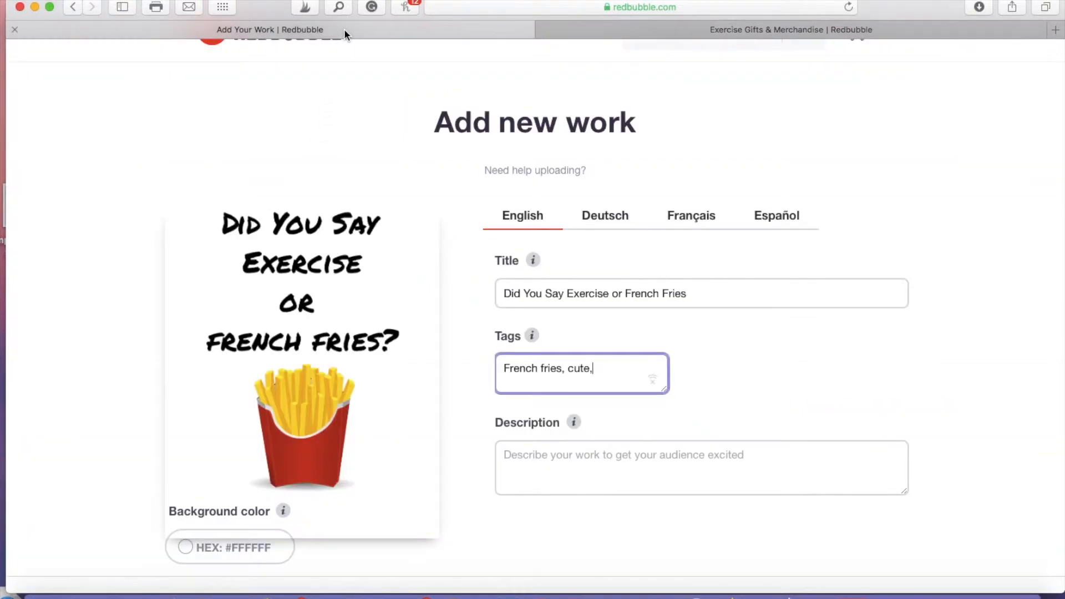
pyautogui.write('fitness, gym,')
pyautogui.click(875, 29)
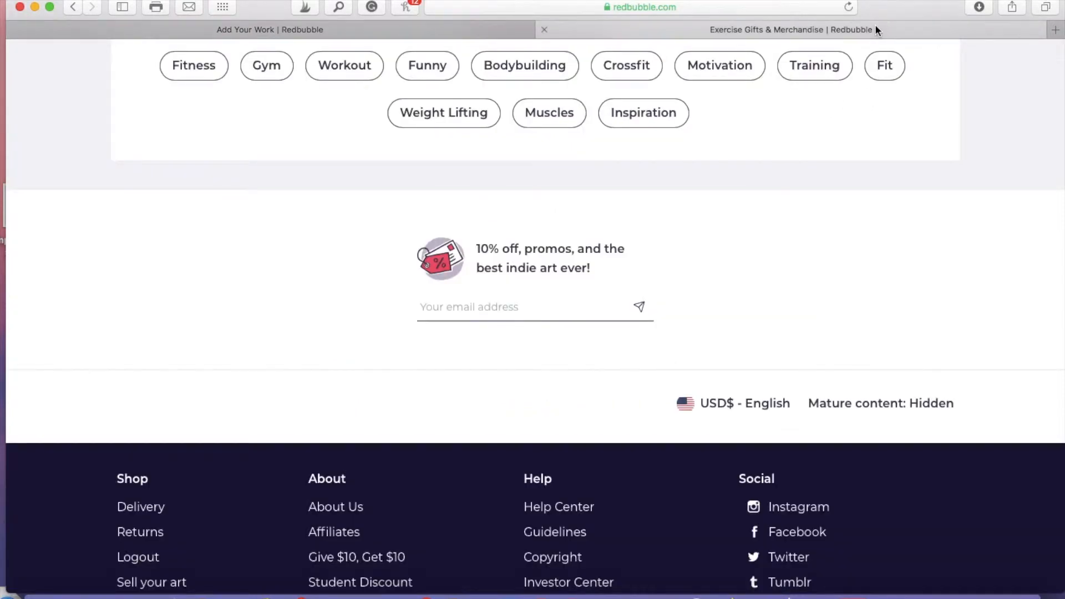
pyautogui.click(474, 26)
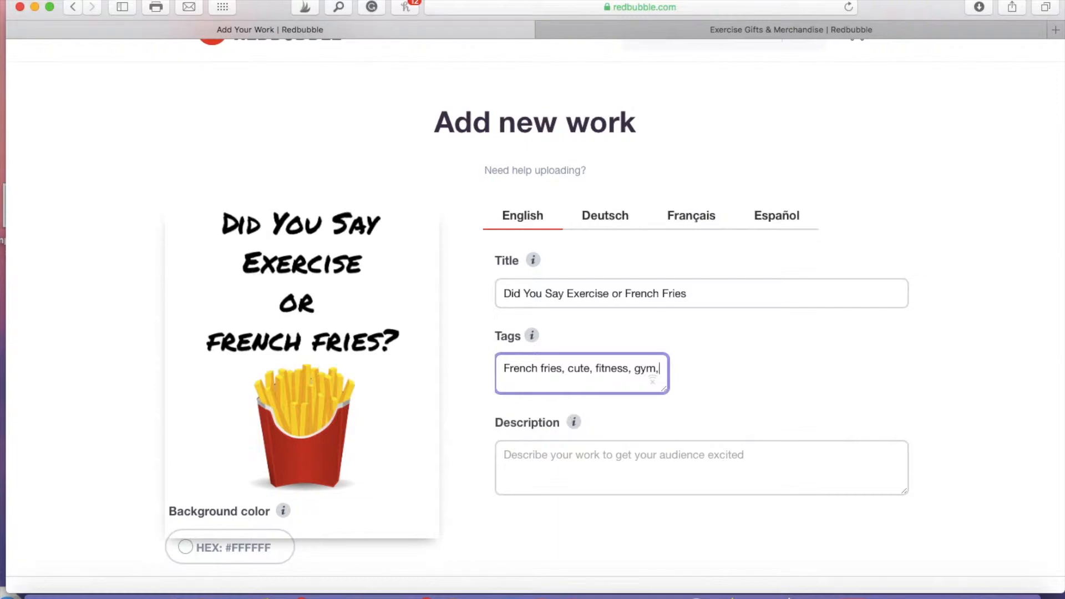
pyautogui.write('muscle')
# - Begin the work's description with "If you love exercise and fries then get these items. They make a"
pyautogui.click(514, 455)
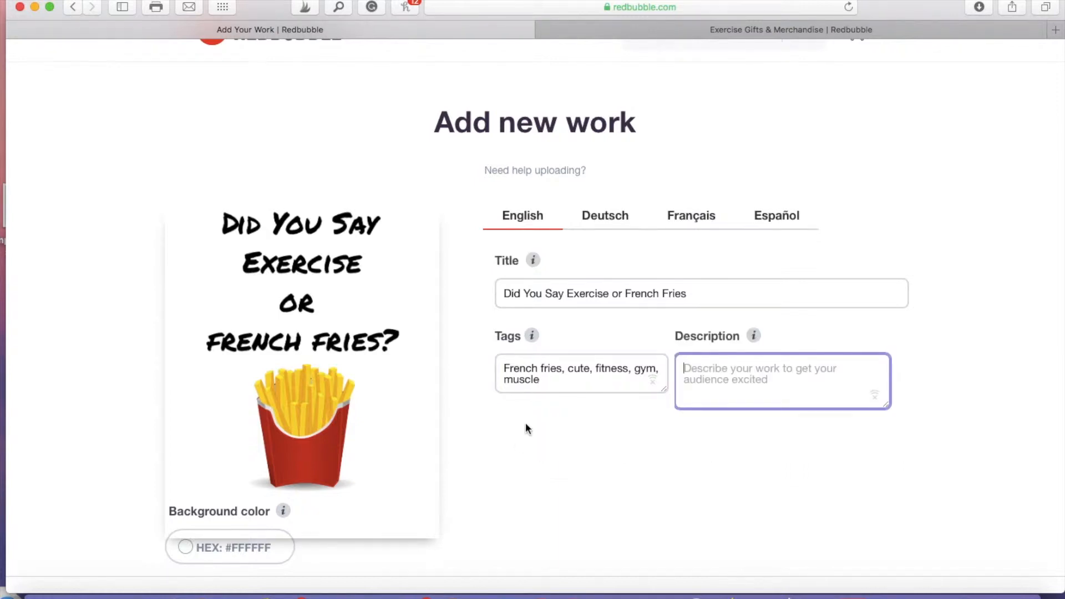
pyautogui.write('Is')
pyautogui.press('BackSpace')
pyautogui.press('BackSpace')
pyautogui.press('BackSpace')
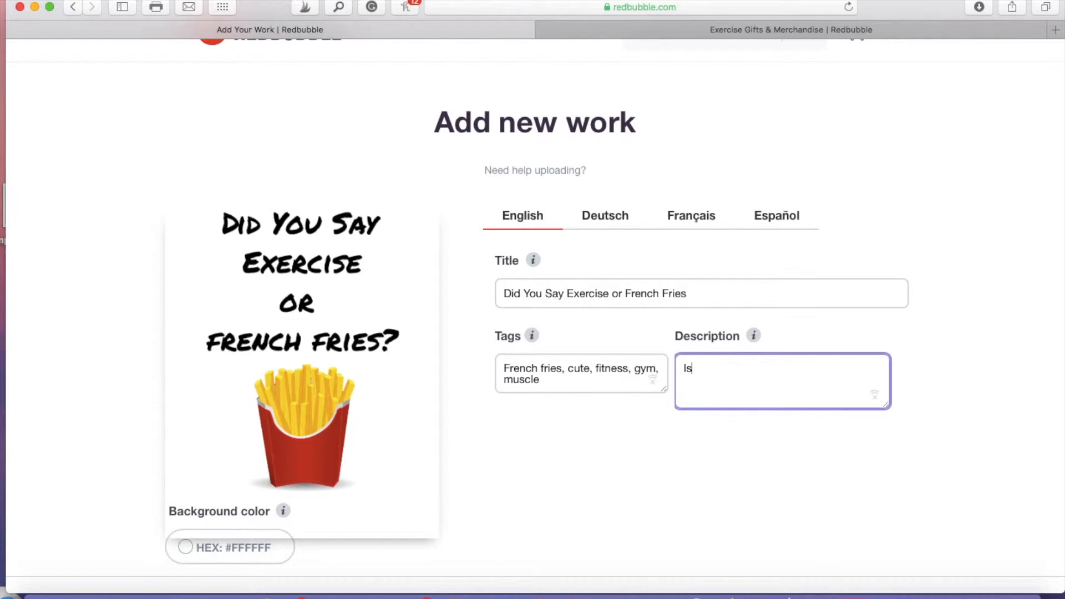
pyautogui.write('f you love exercise and fries th')
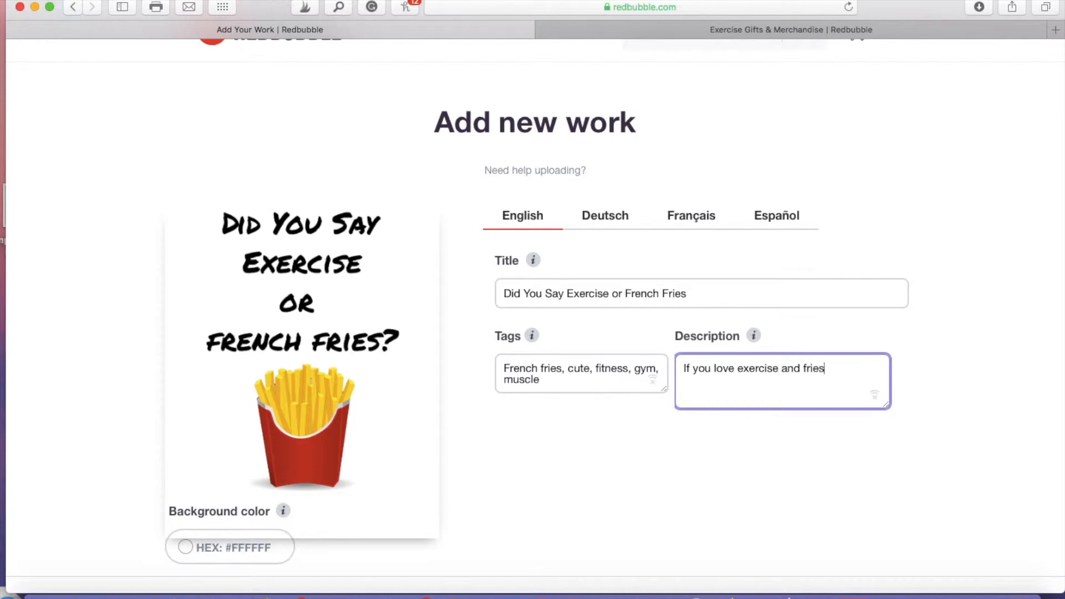
pyautogui.write('en get these items. They make a ')
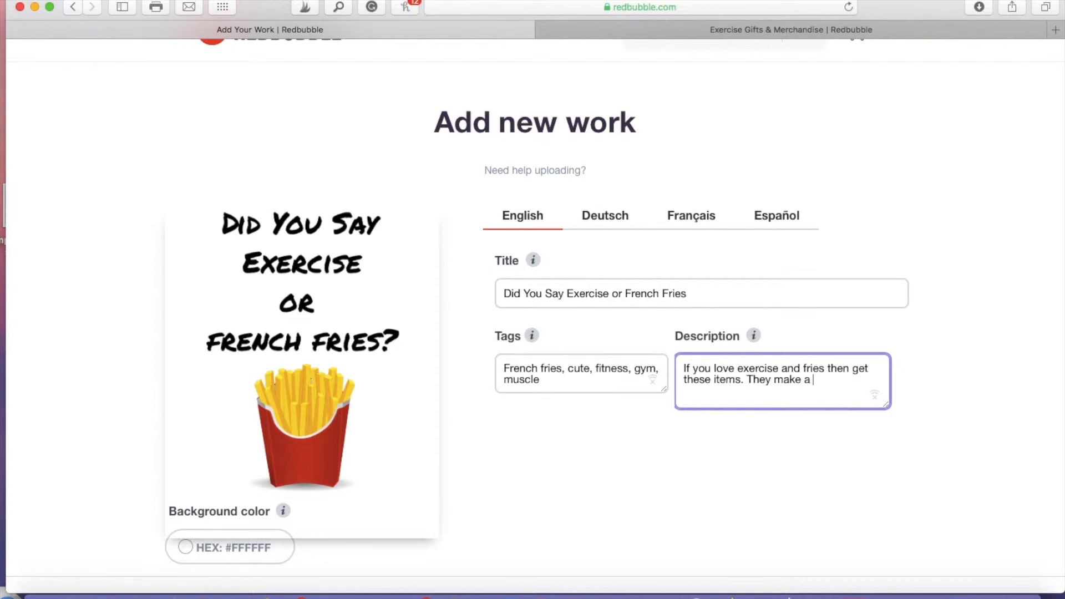
# - Complete the description's second sentence with "great gift for all exercise and french fry lovers."
pyautogui.write('great gift for all exercise an')
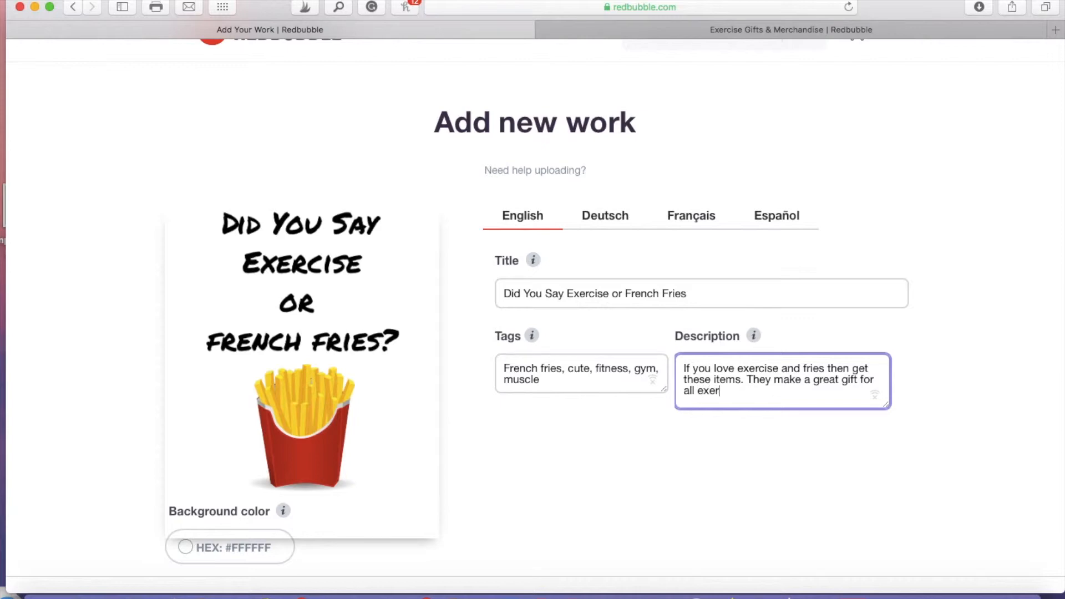
pyautogui.write('d fr')
pyautogui.write('en')
pyautogui.write('ch ')
pyautogui.write('fru ;p')
pyautogui.press('BackSpace')
pyautogui.press('BackSpace')
pyautogui.press('BackSpace')
pyautogui.press('BackSpace')
pyautogui.write('y lovers.')
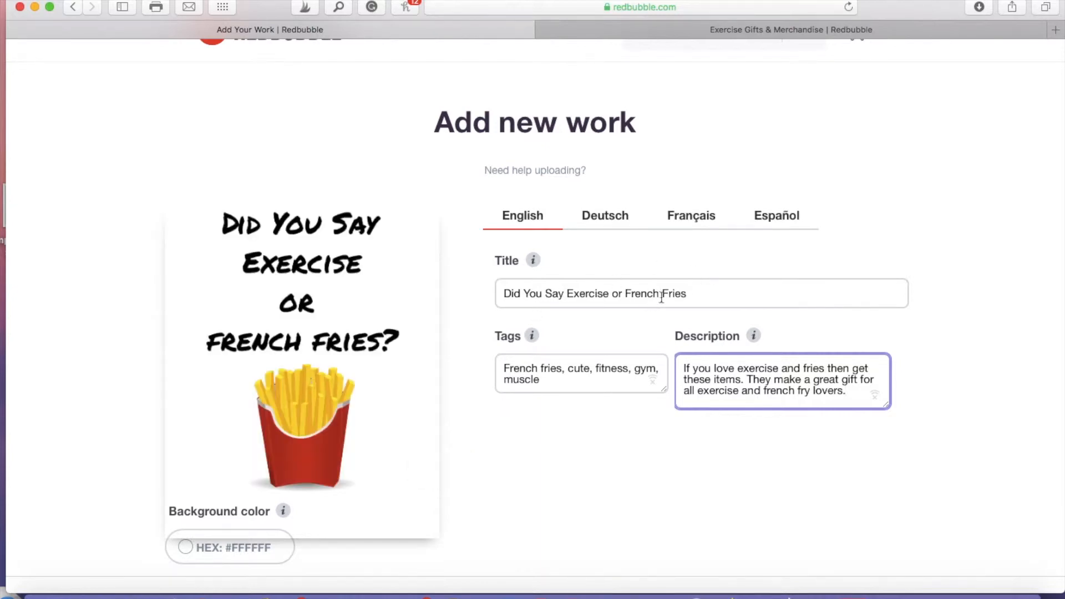
# - Insert the word "french" before "fries" in the first sentence of the description
pyautogui.click(804, 368)
pyautogui.write('french')
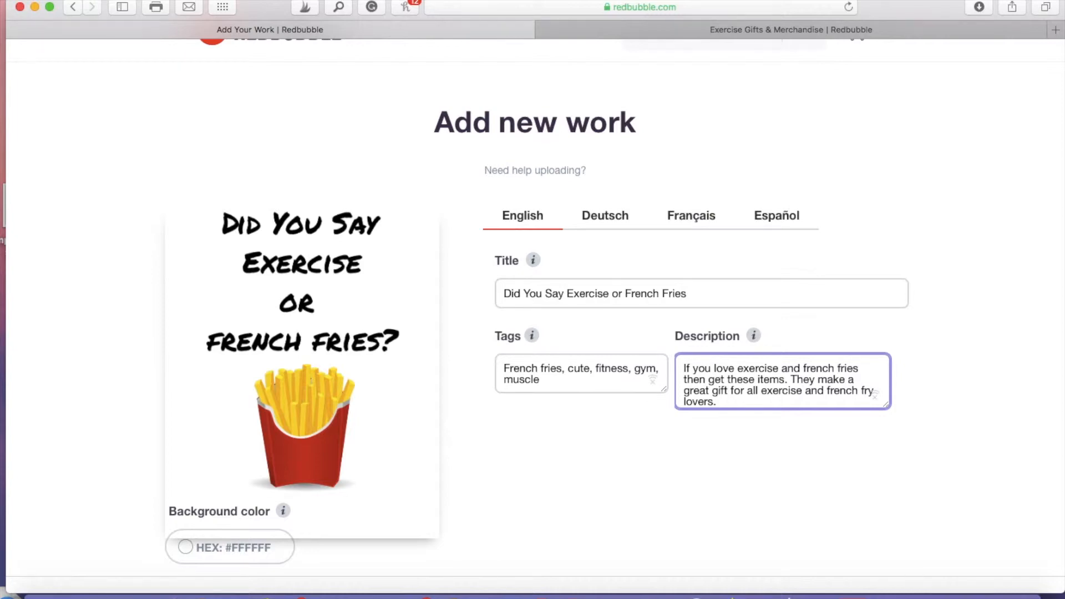
pyautogui.click(583, 474)
# - Disable Standard Print Clothing in the product previews and enable it again
pyautogui.scroll(-2, 584, 474)
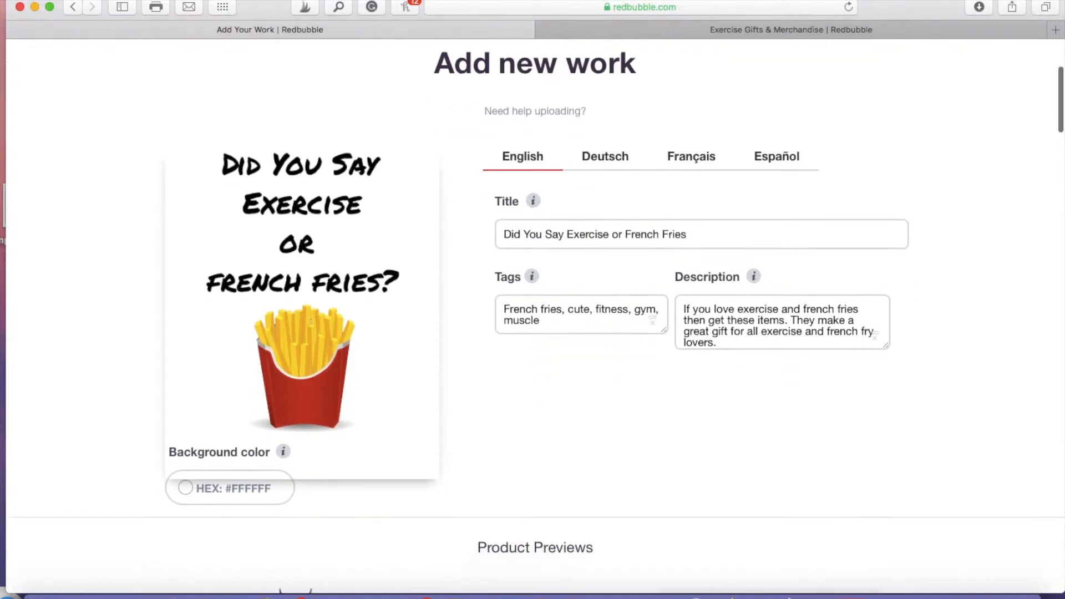
pyautogui.scroll(-2, 584, 472)
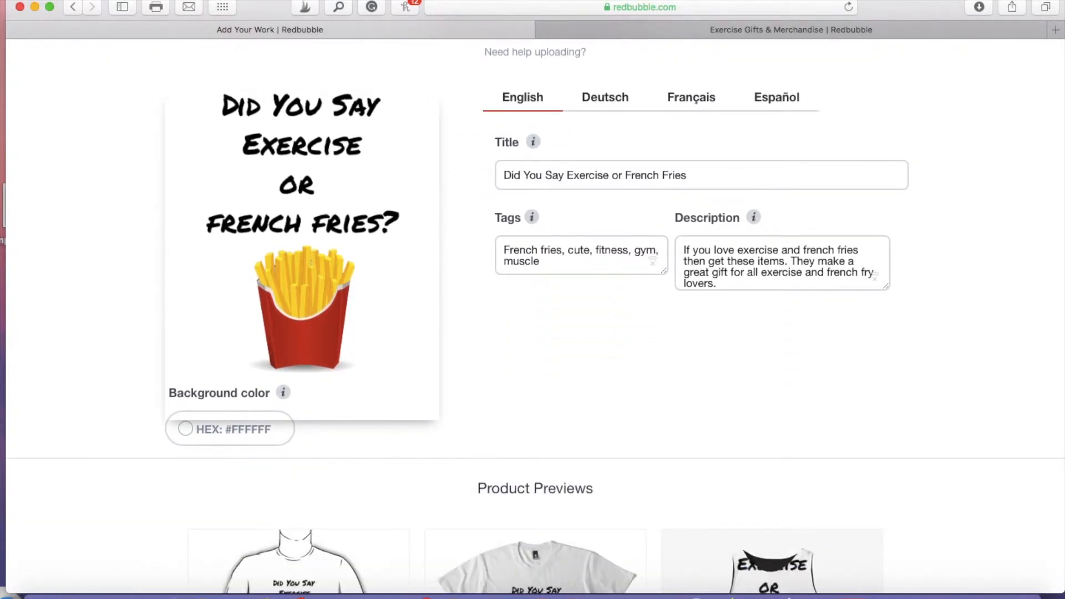
pyautogui.scroll(-5, 584, 473)
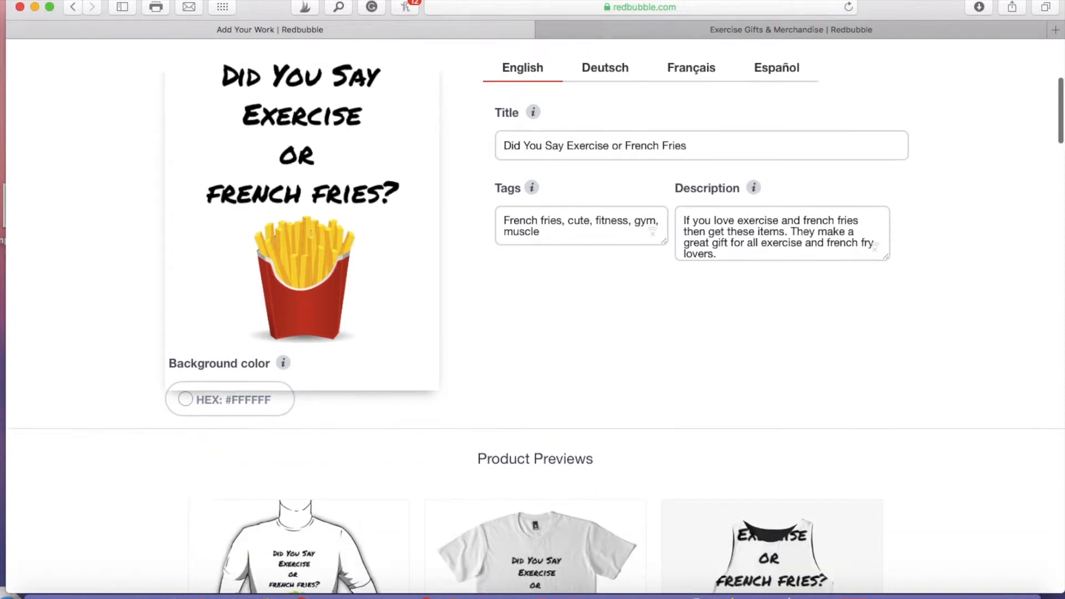
pyautogui.scroll(-7, 536, 317)
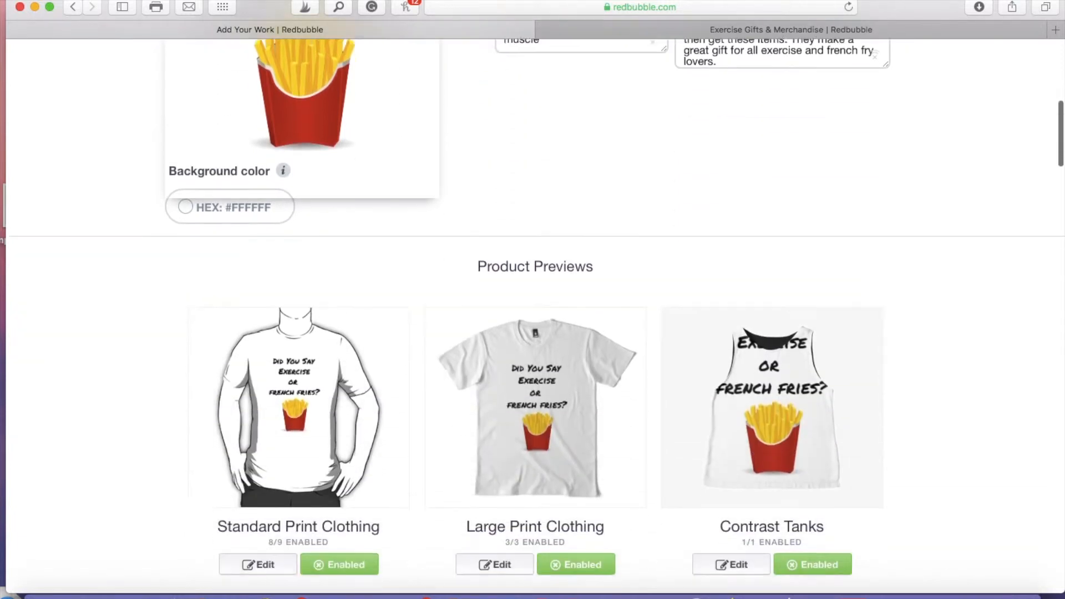
pyautogui.scroll(-1, 535, 316)
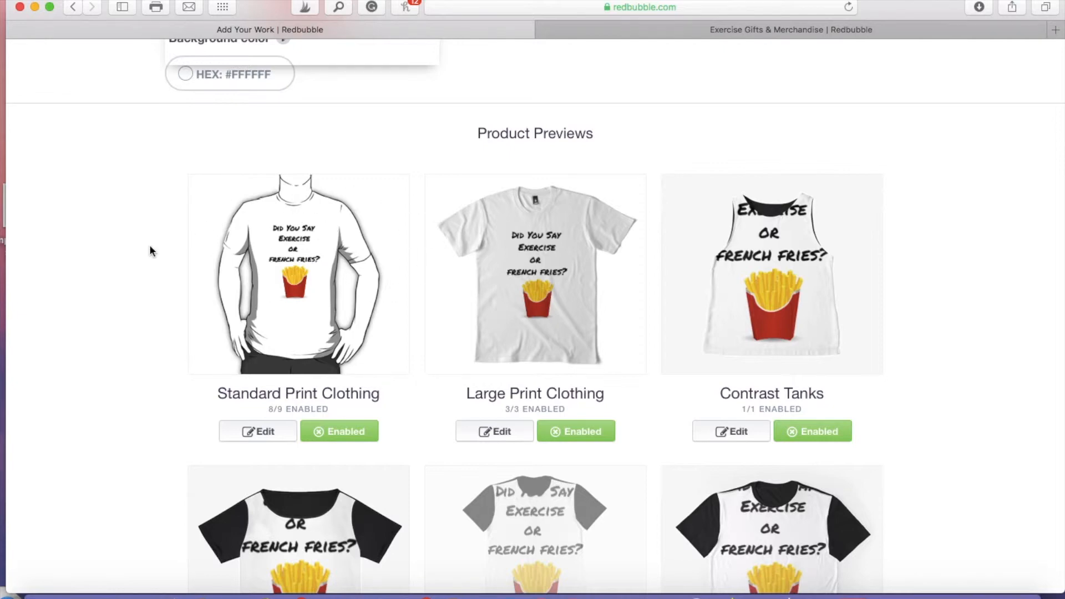
pyautogui.click(345, 432)
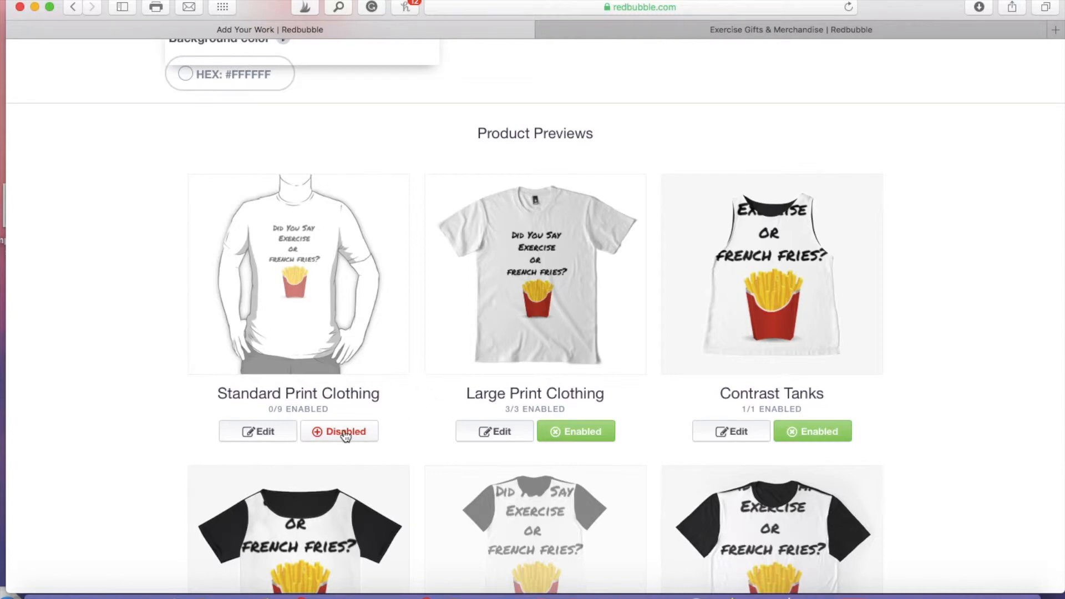
pyautogui.click(356, 431)
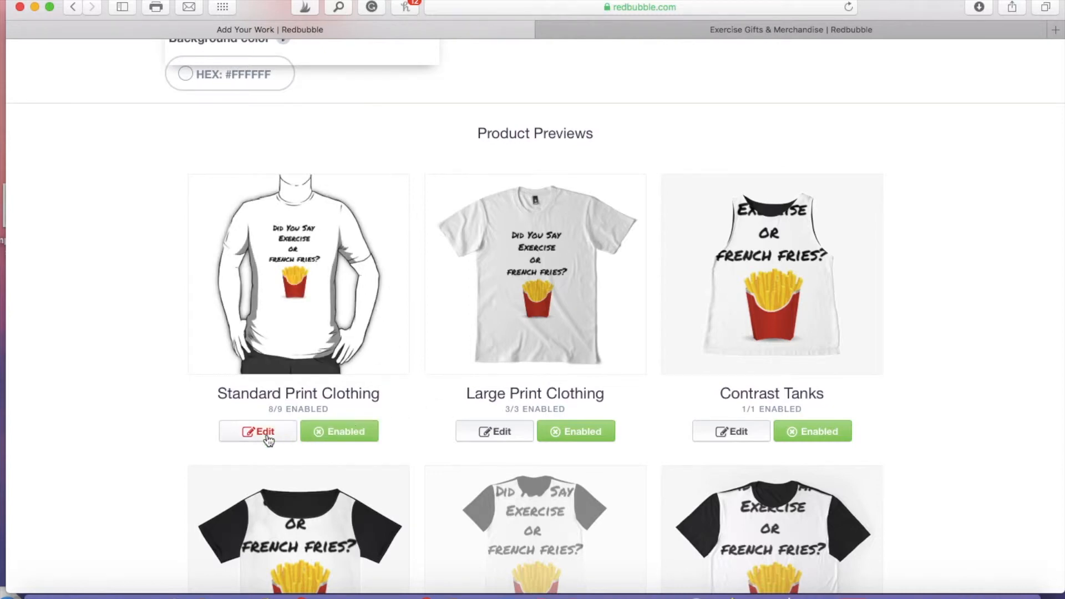
# - Edit Standard Print Clothing, setting the design's size on the product to 59% and centering it horizontally and vertically
pyautogui.click(266, 436)
pyautogui.scroll(-5, 266, 435)
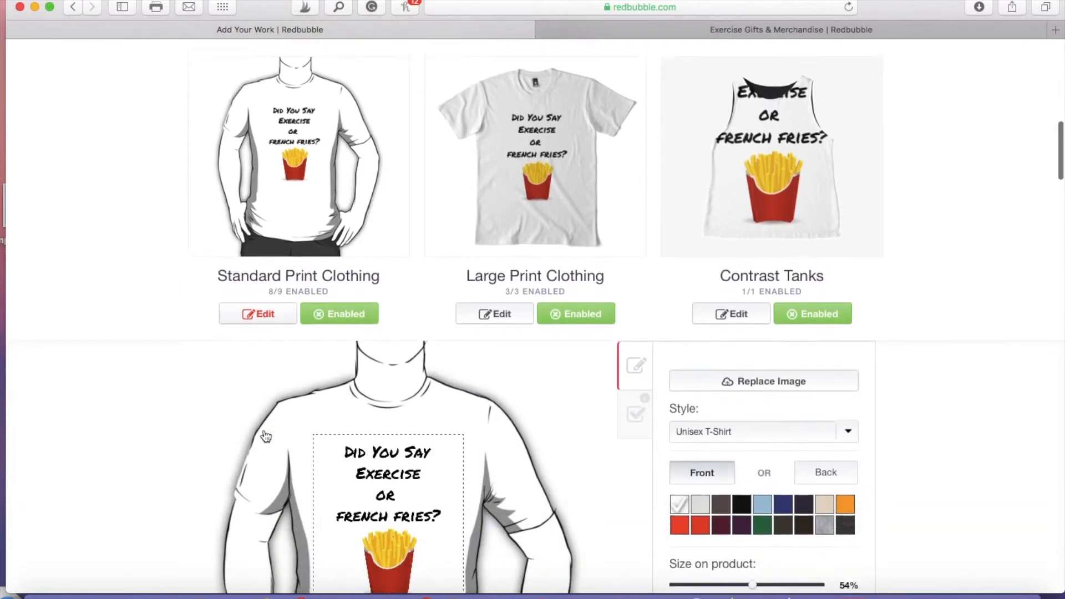
pyautogui.scroll(-2, 533, 311)
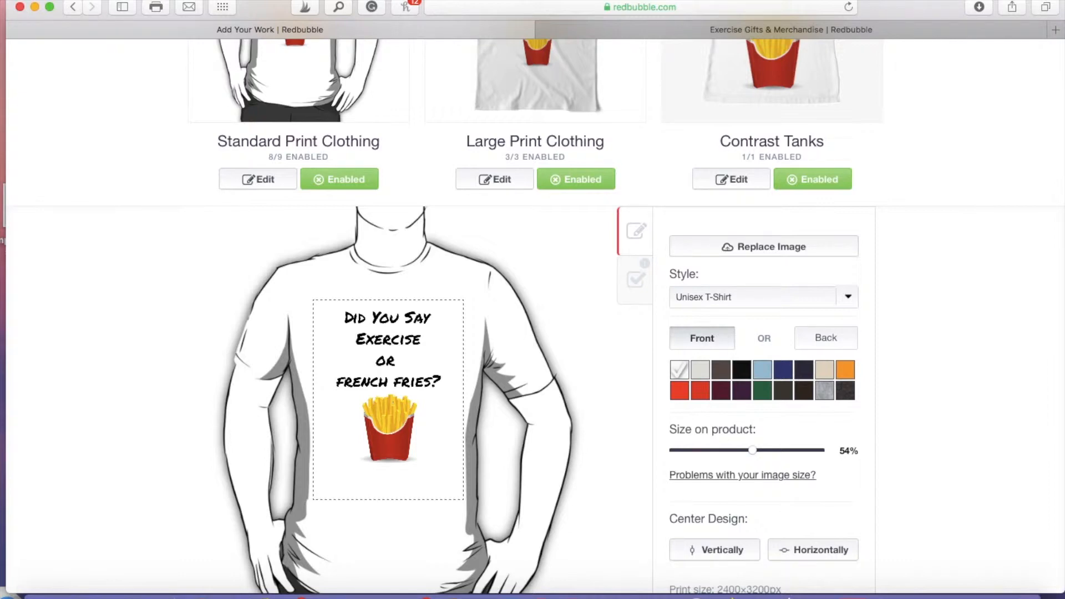
pyautogui.scroll(-2, 533, 311)
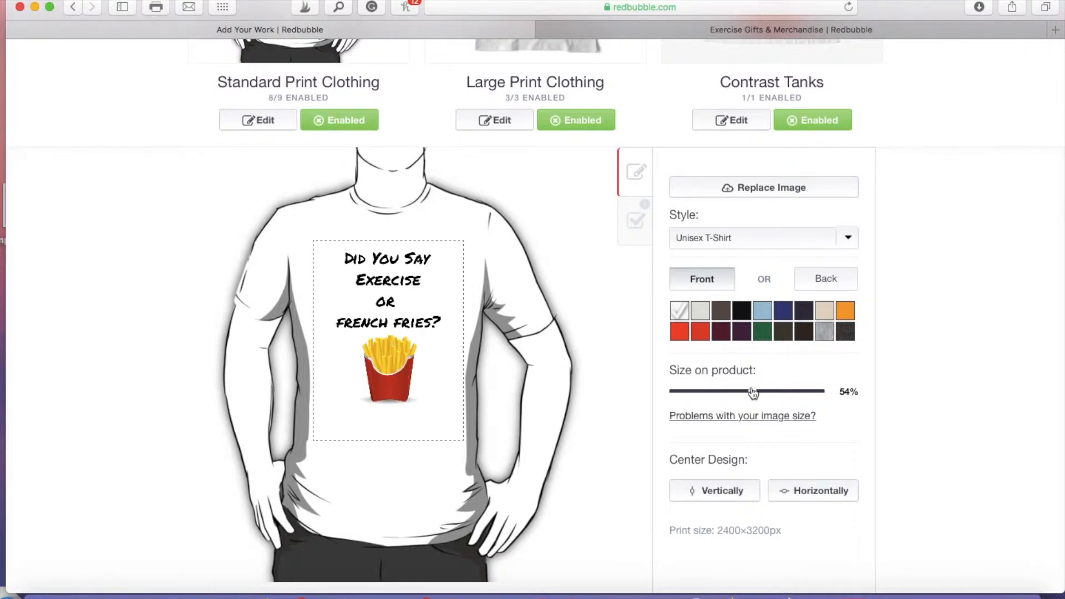
pyautogui.moveTo(753, 393); pyautogui.dragTo(760, 392)
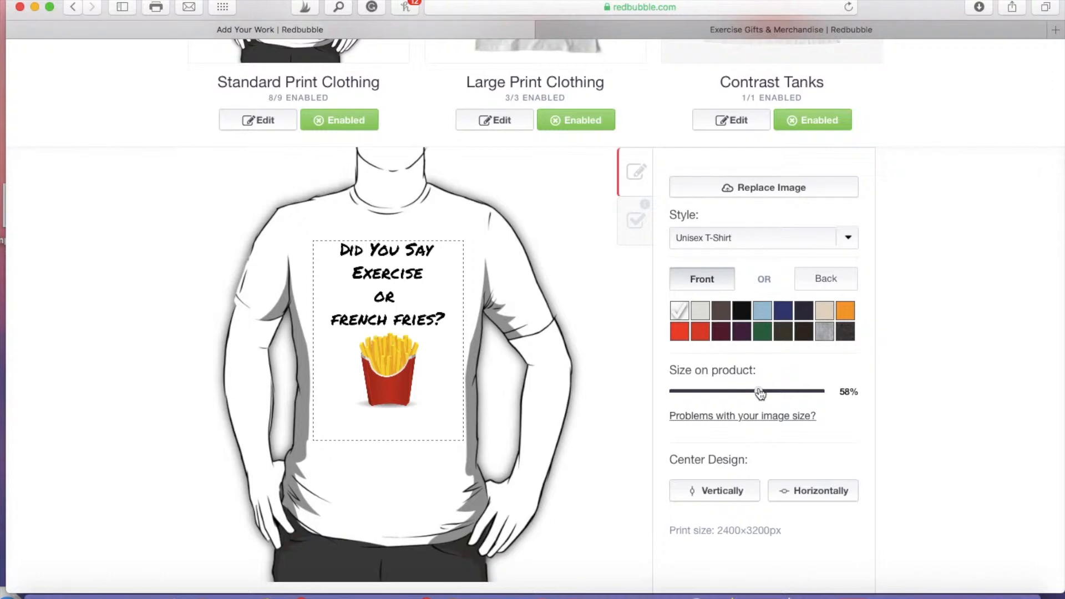
pyautogui.moveTo(760, 393); pyautogui.dragTo(762, 392)
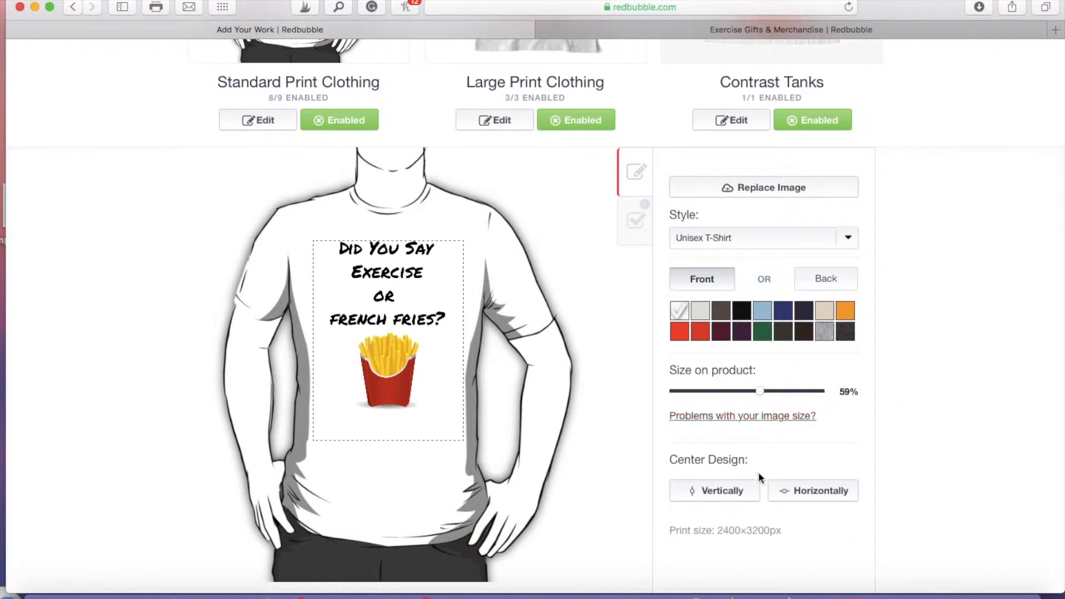
pyautogui.click(810, 497)
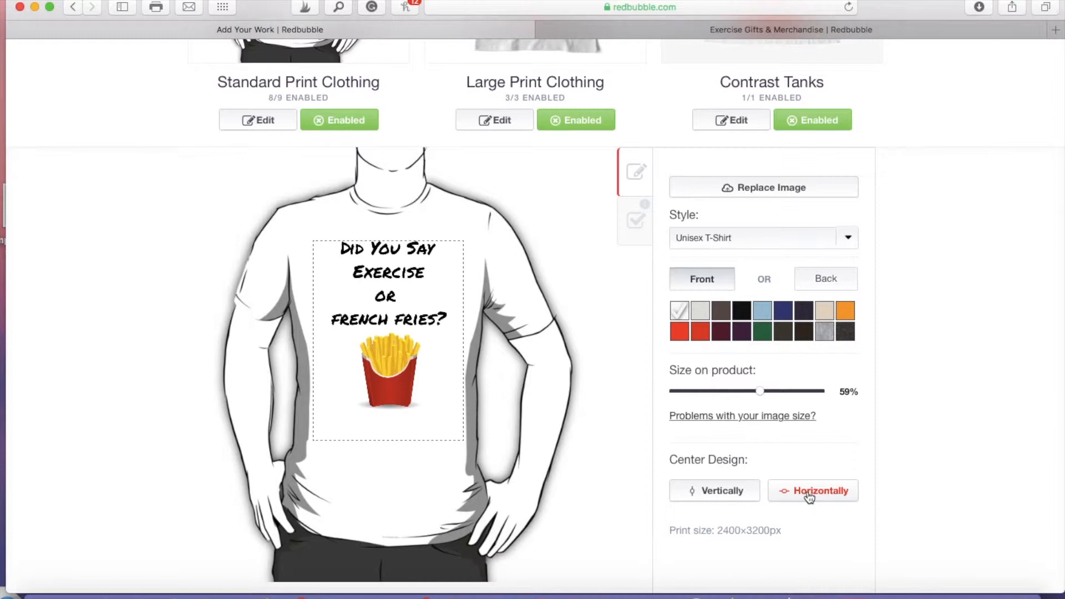
pyautogui.click(728, 496)
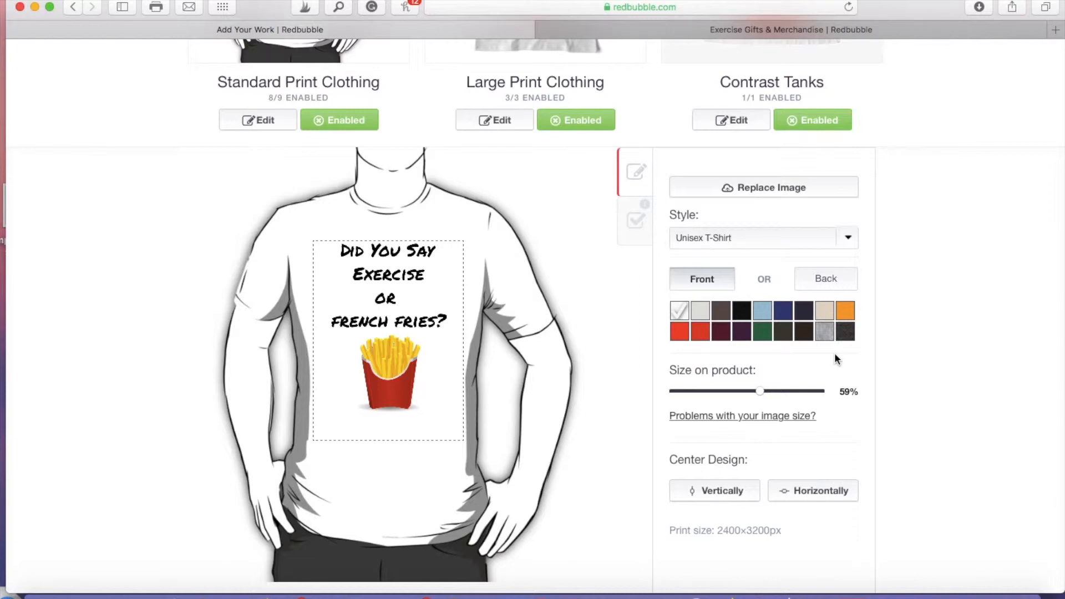
# - Try light blue for the unisex T-shirt, choose orange as its color instead, and apply the changes
pyautogui.click(763, 312)
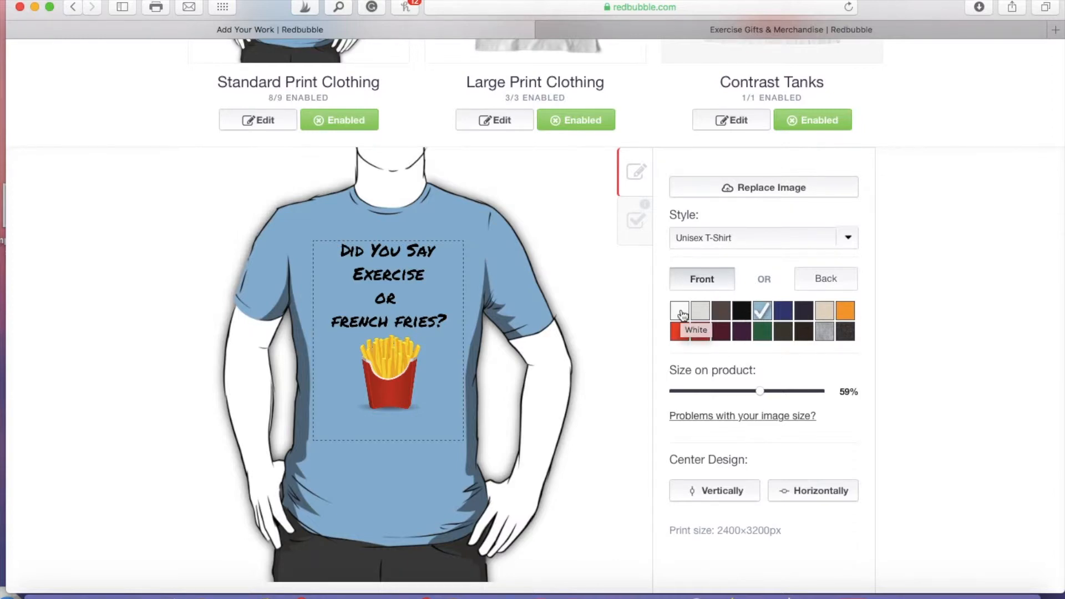
pyautogui.click(847, 313)
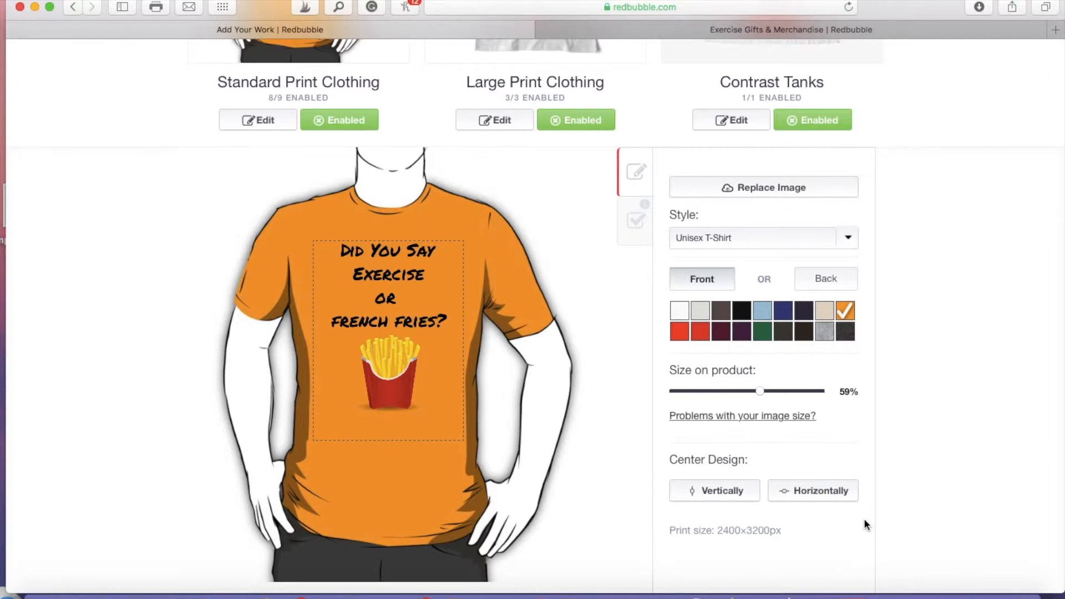
pyautogui.scroll(-8, 864, 522)
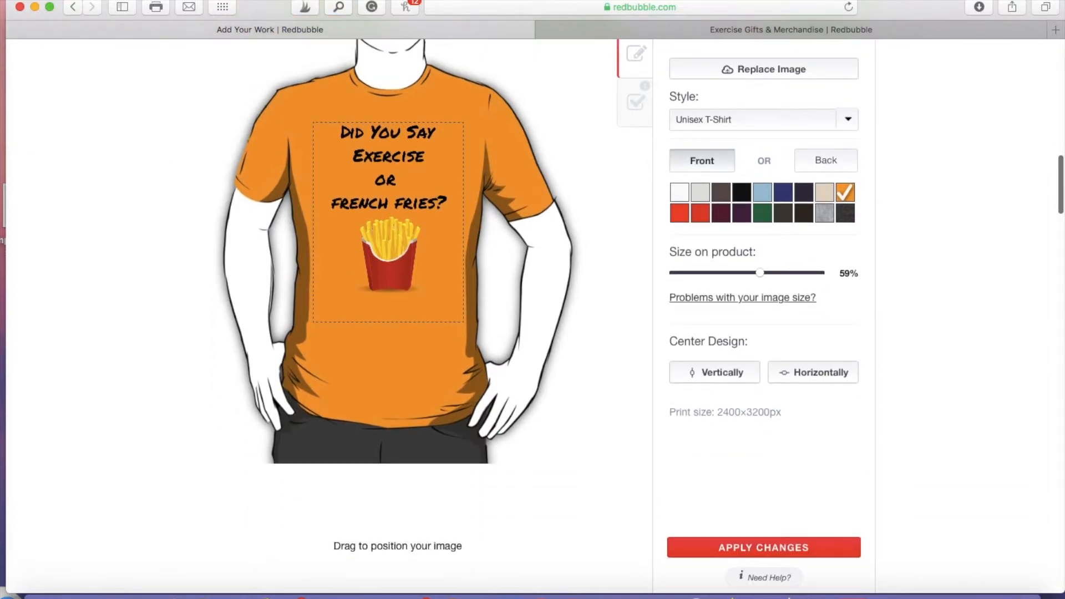
pyautogui.scroll(5, 532, 299)
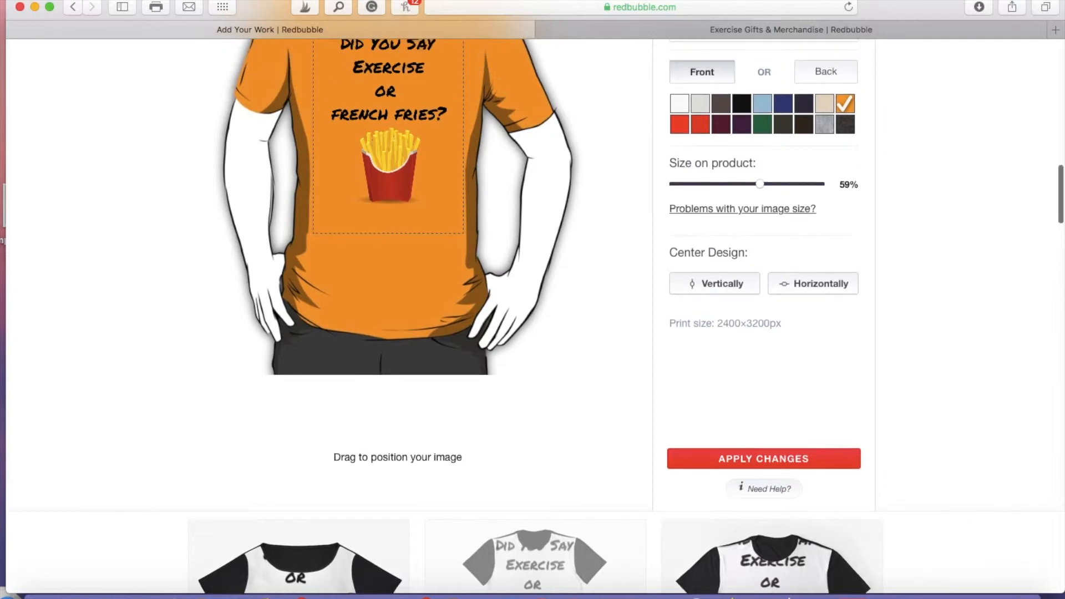
pyautogui.scroll(-2, 533, 300)
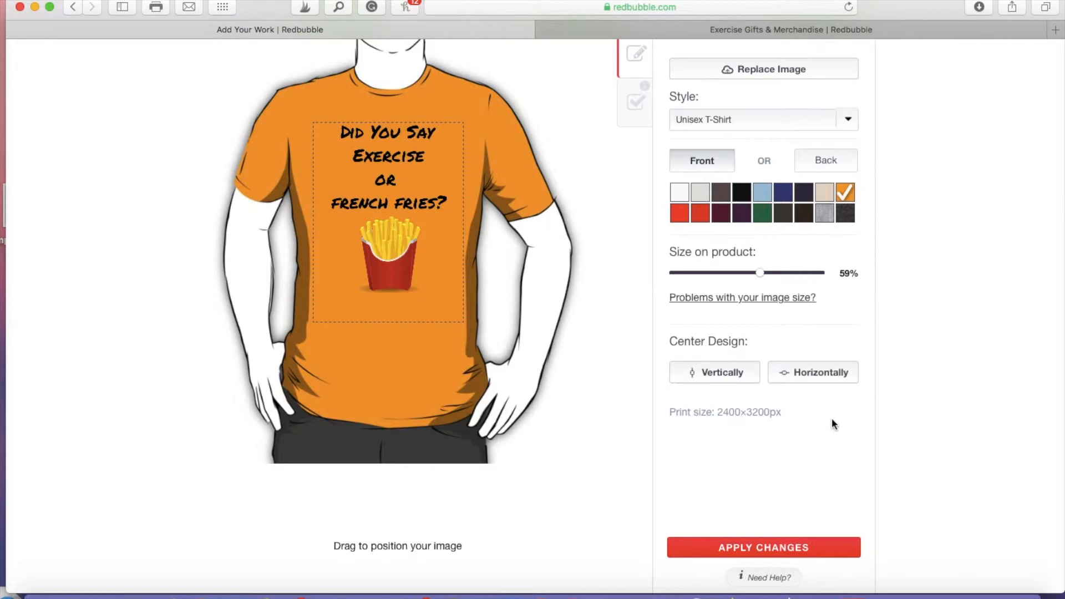
pyautogui.scroll(-1, 831, 423)
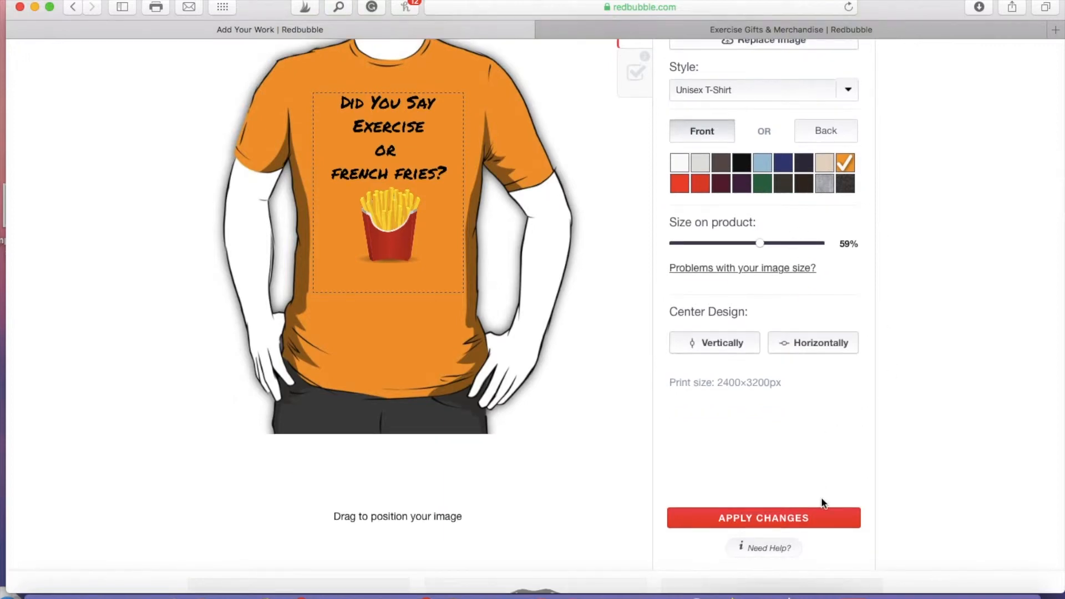
pyautogui.click(825, 519)
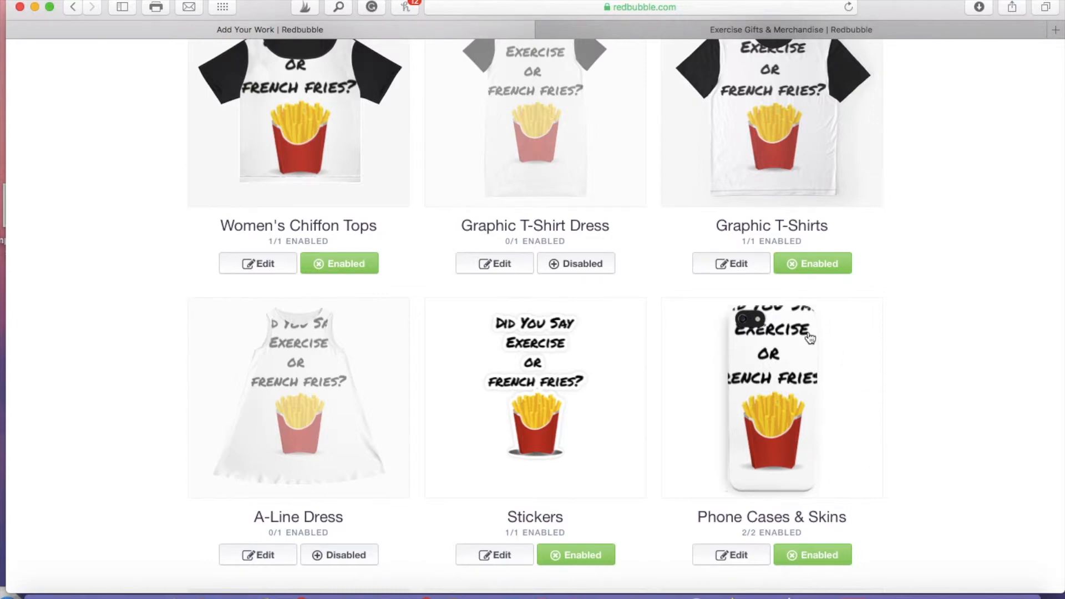
# - Open Contrast Tanks for editing and reduce the design's size on the product to 40%
pyautogui.scroll(10, 810, 338)
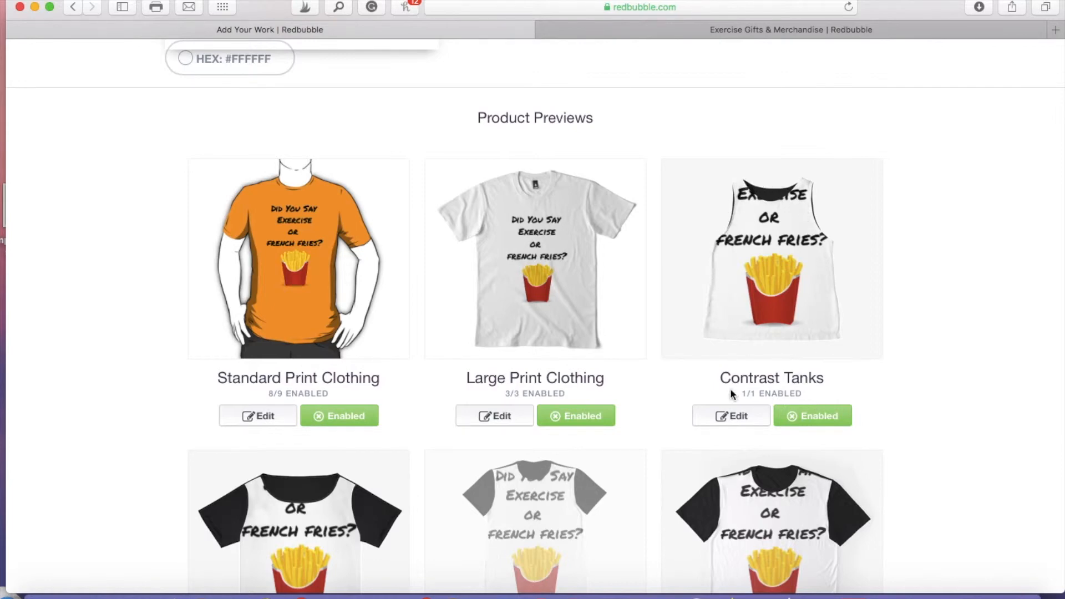
pyautogui.click(741, 417)
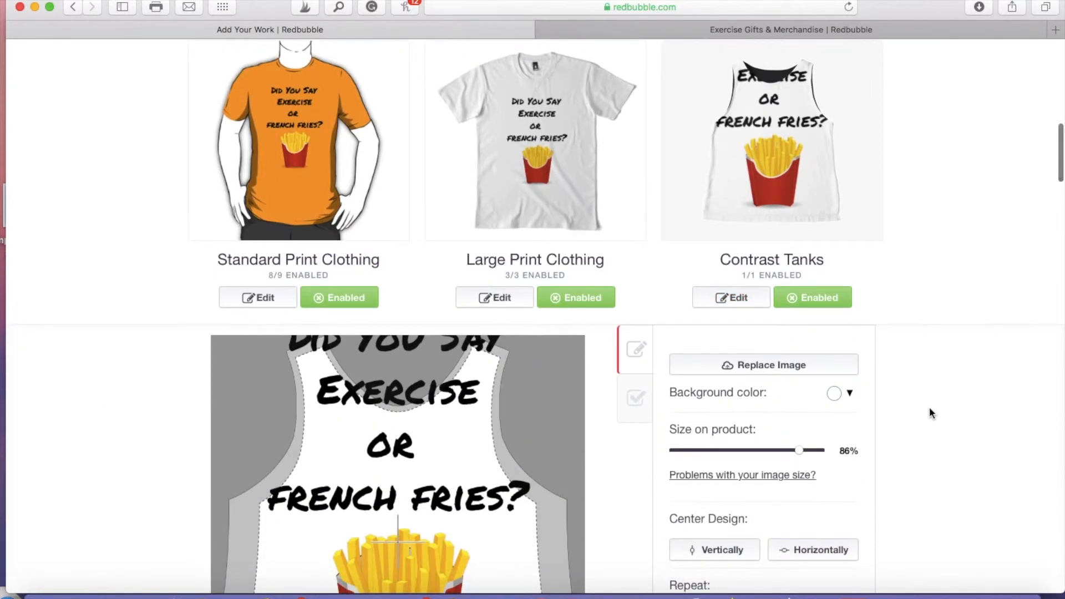
pyautogui.scroll(-5, 930, 407)
pyautogui.scroll(-2, 929, 408)
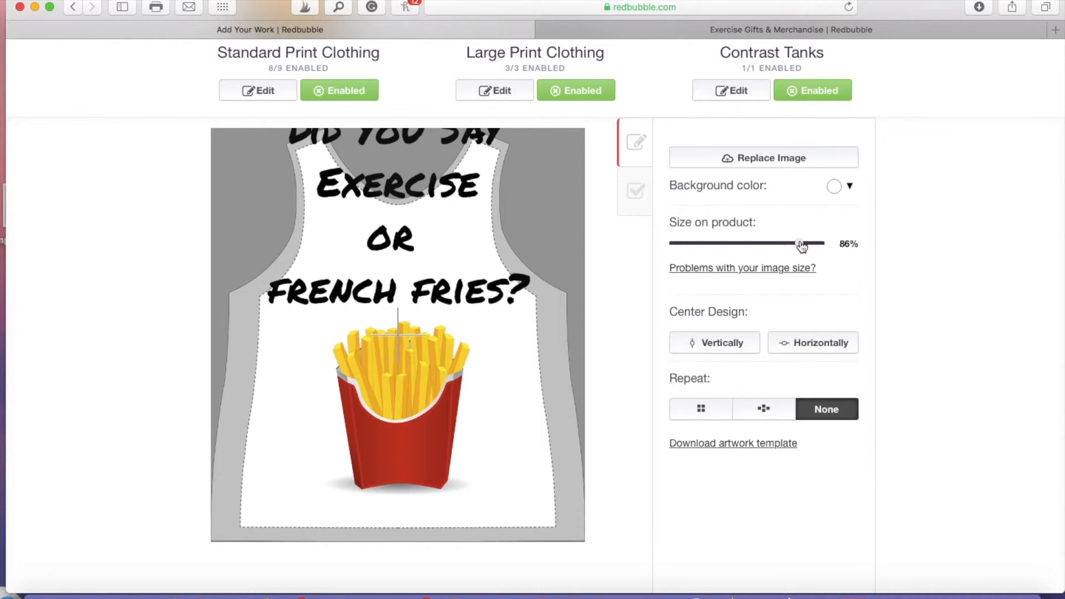
pyautogui.moveTo(802, 245); pyautogui.dragTo(735, 247)
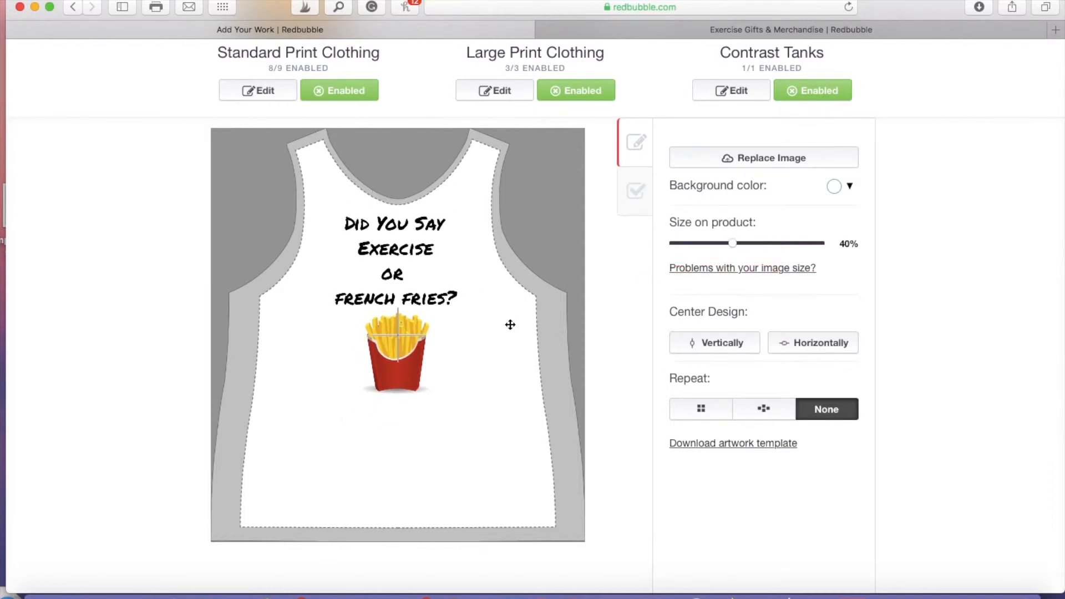
# - Move the design lower on the contrast tank and increase its size on the product to 50%
pyautogui.moveTo(407, 368); pyautogui.dragTo(409, 404)
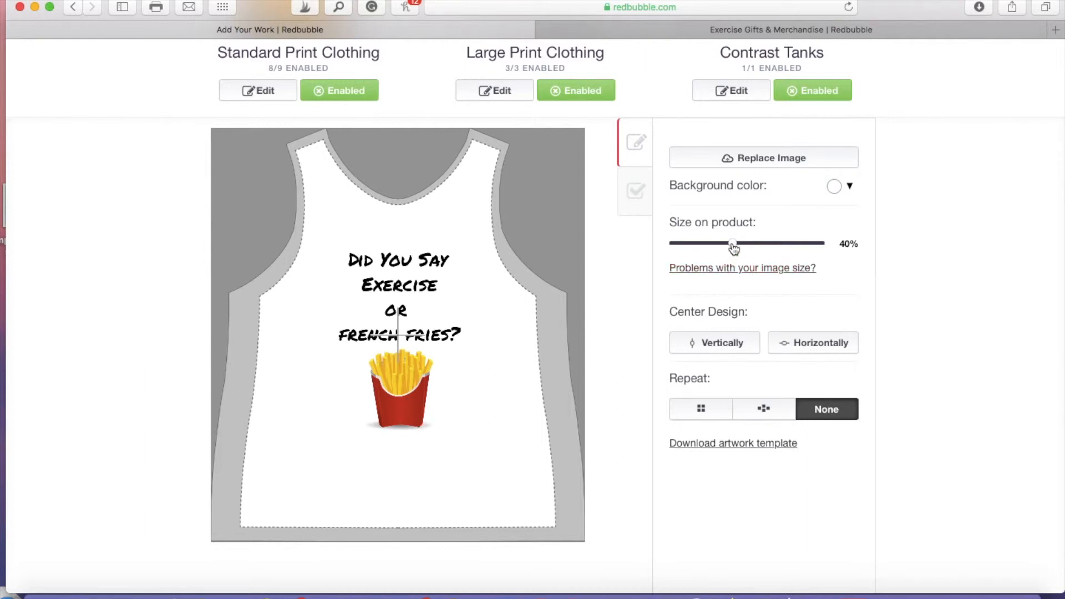
pyautogui.moveTo(733, 248); pyautogui.dragTo(747, 250)
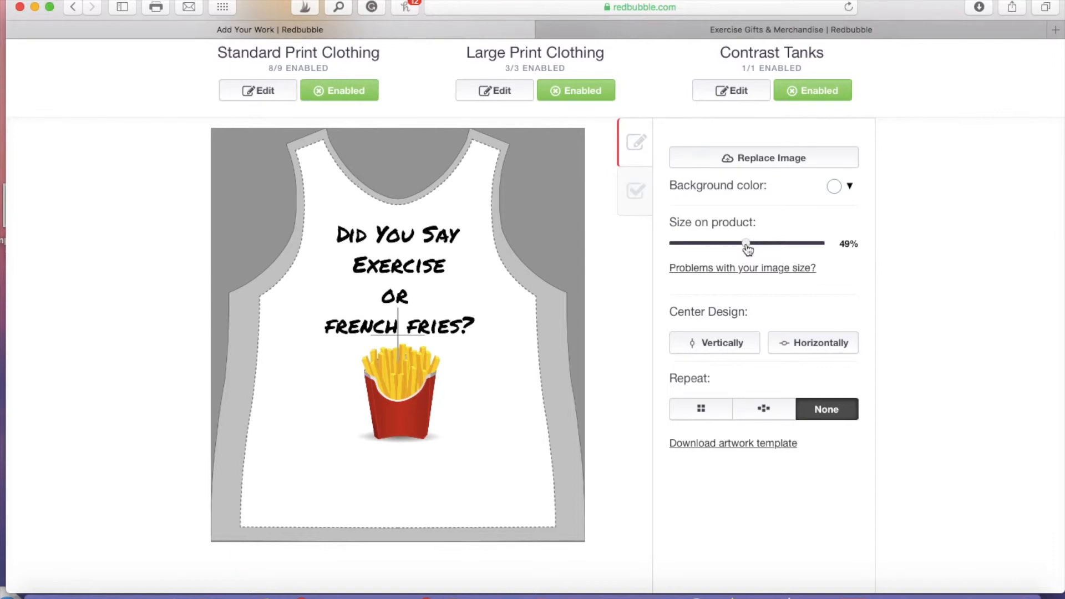
pyautogui.moveTo(748, 250); pyautogui.dragTo(749, 250)
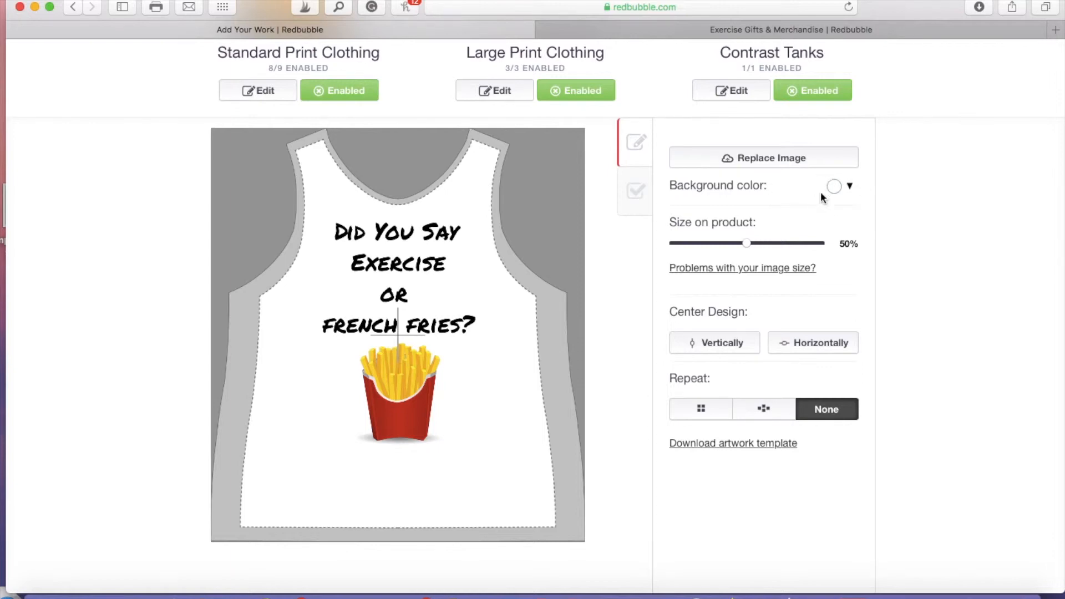
pyautogui.click(835, 188)
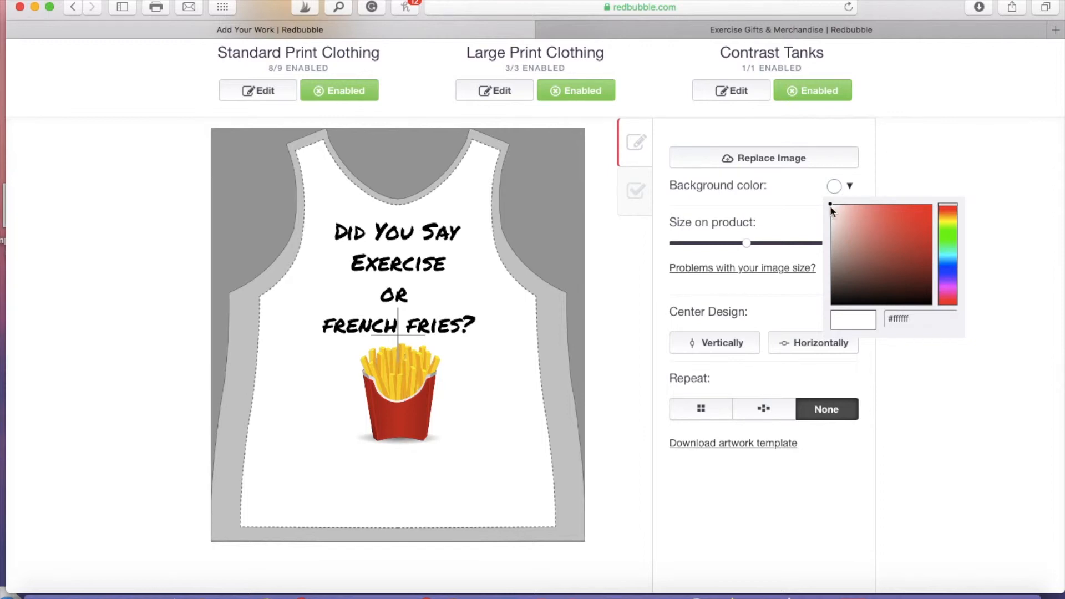
pyautogui.click(804, 188)
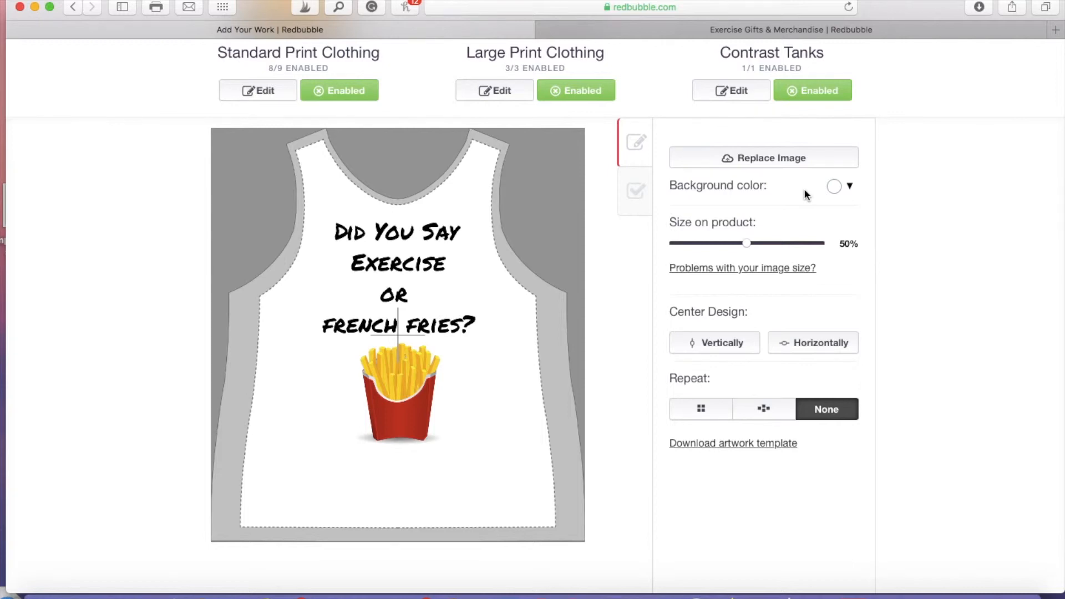
# - Center the design vertically on the contrast tank, shift it slightly down from the neckline, and apply the changes
pyautogui.click(728, 345)
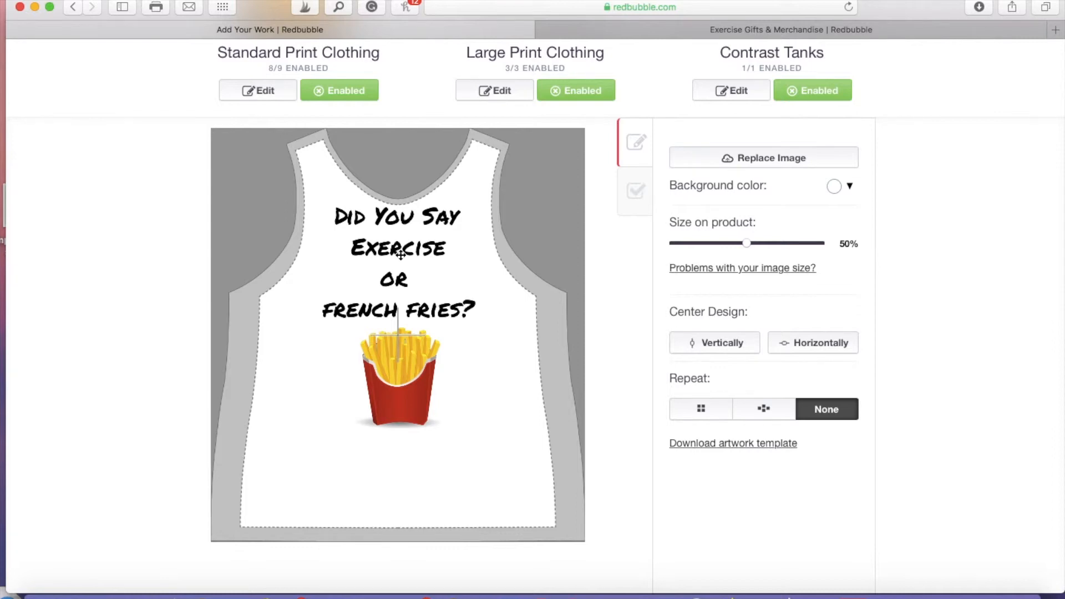
pyautogui.moveTo(401, 254); pyautogui.dragTo(402, 273)
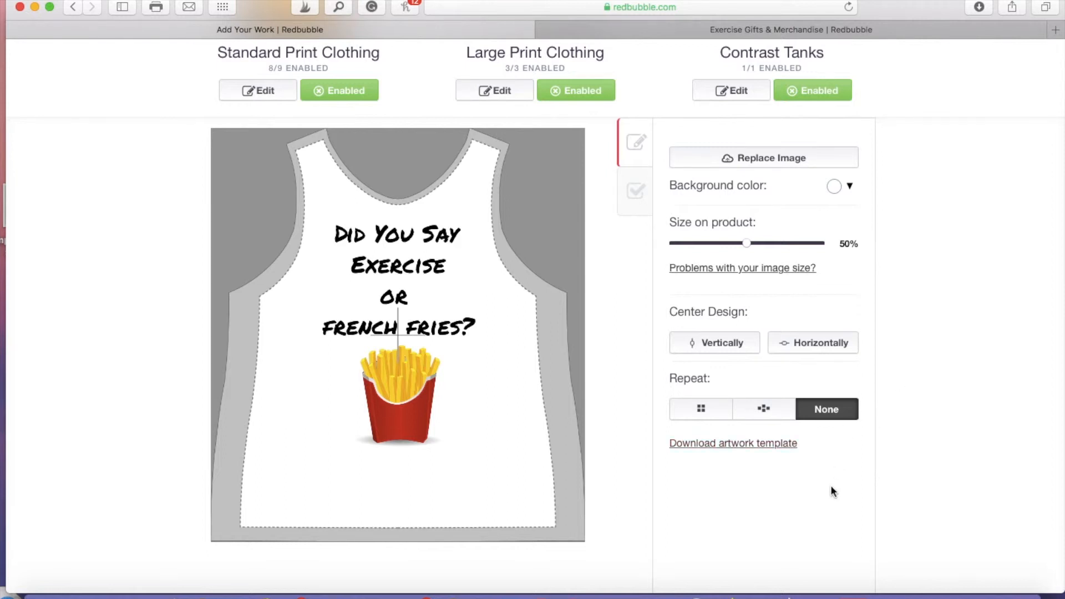
pyautogui.scroll(-5, 830, 485)
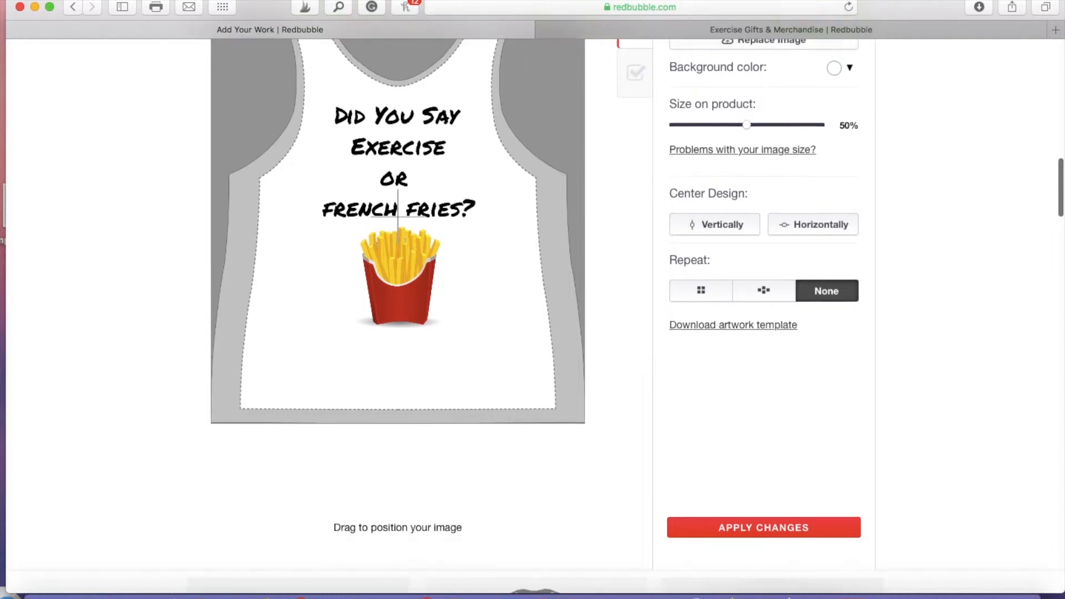
pyautogui.click(776, 528)
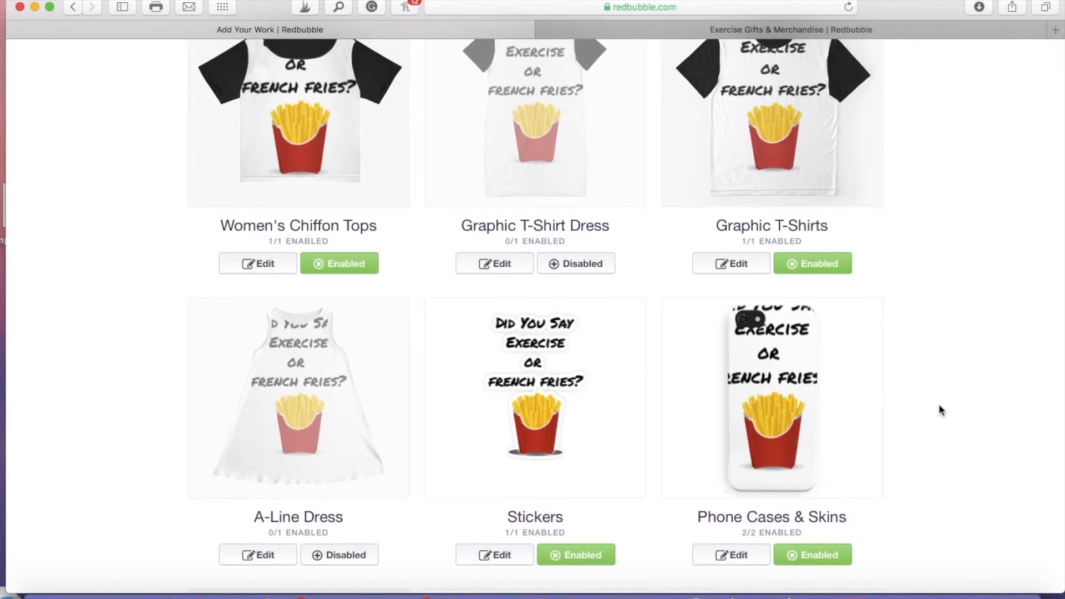
# - Disable Women's Chiffon Tops in the product previews
pyautogui.scroll(5, 939, 411)
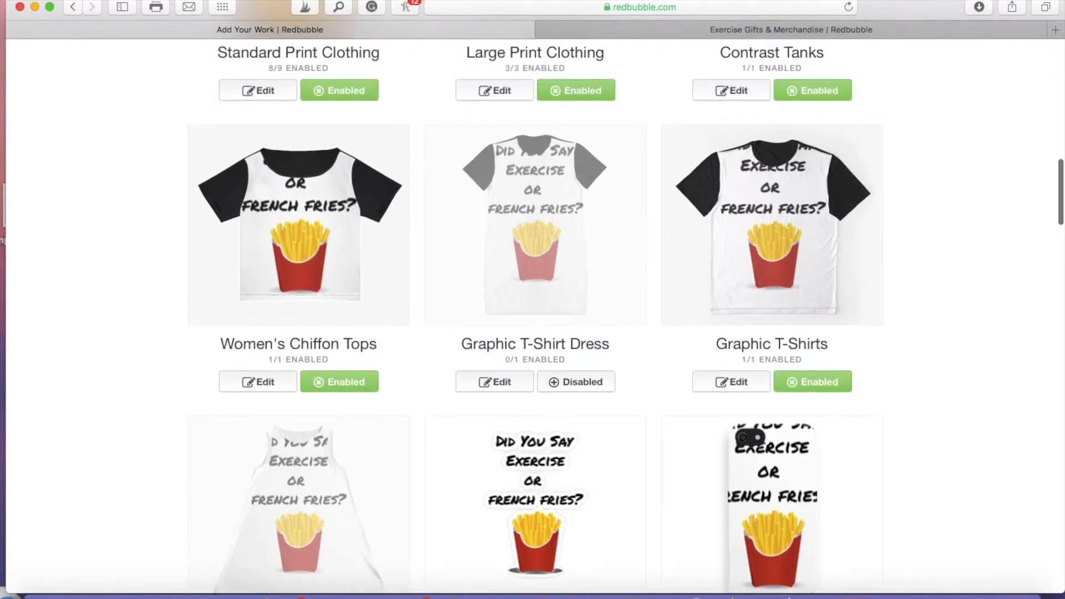
pyautogui.scroll(3, 533, 311)
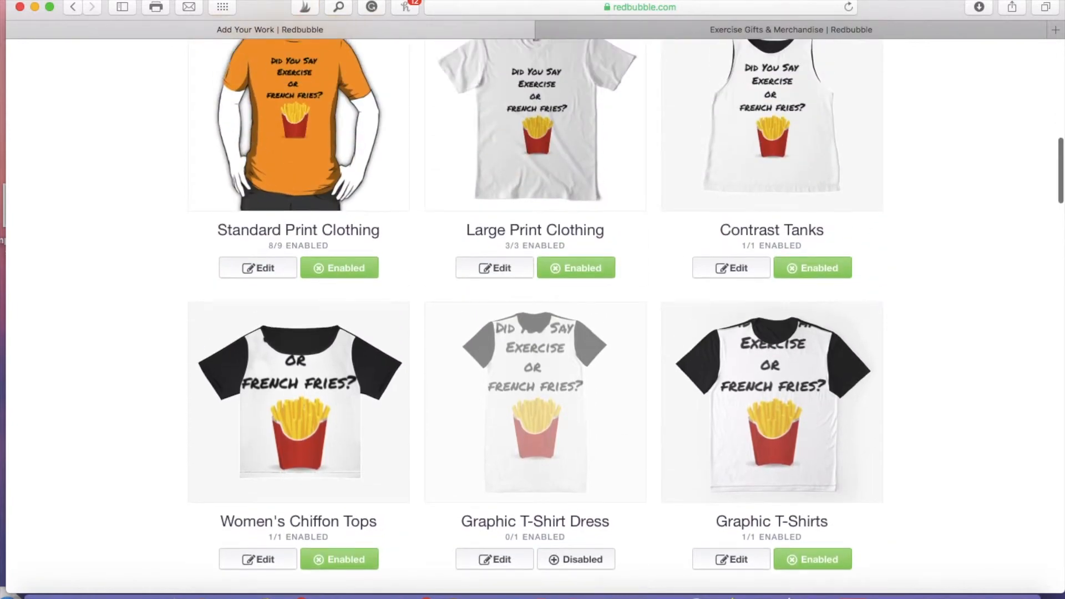
pyautogui.scroll(-4, 533, 310)
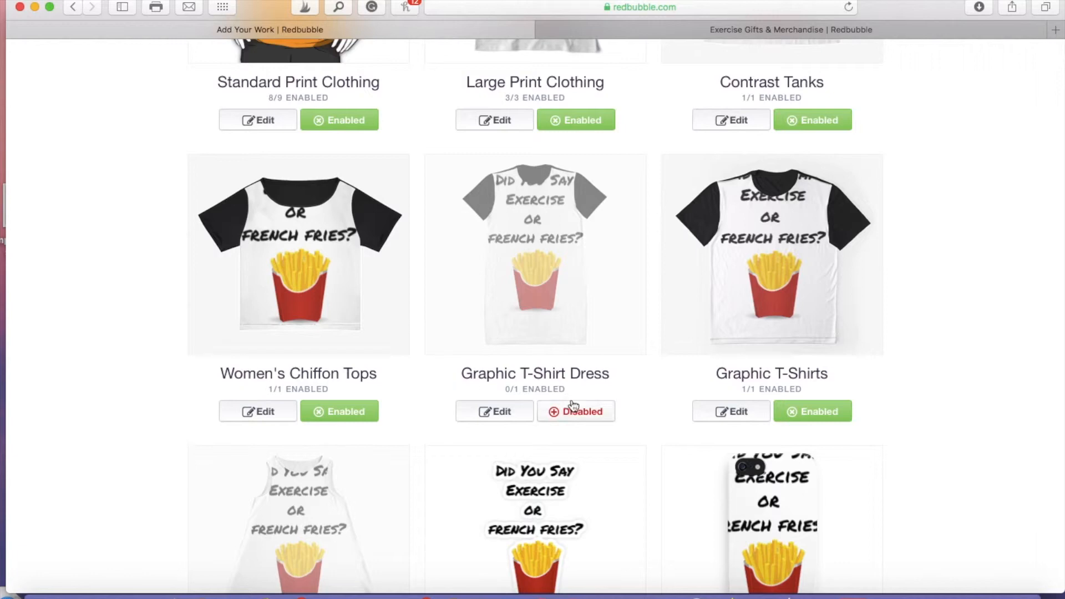
pyautogui.click(350, 416)
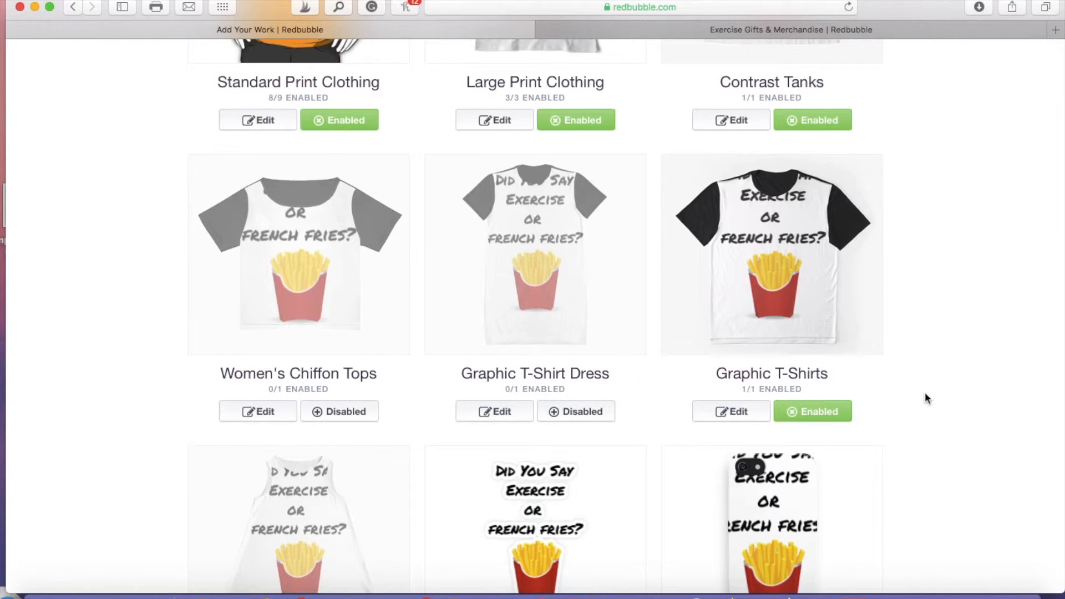
# - Review how the design is placed on the remaining product previews, from Graphic T-Shirts through to Clock, Art Board and Acrylic Block
pyautogui.scroll(-3, 924, 392)
pyautogui.scroll(-3, 924, 392)
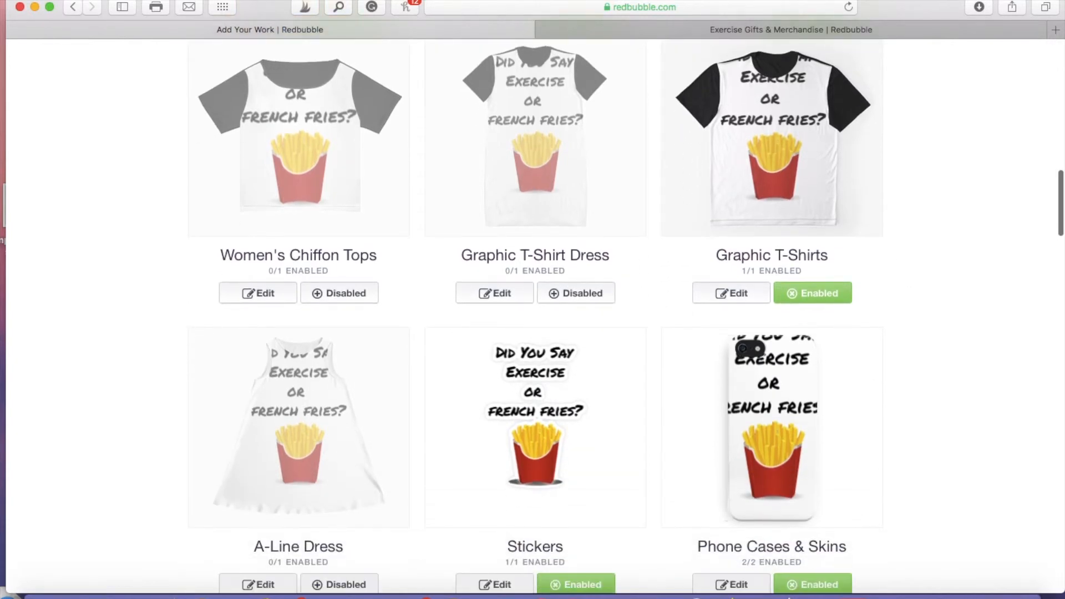
pyautogui.scroll(-6, 851, 373)
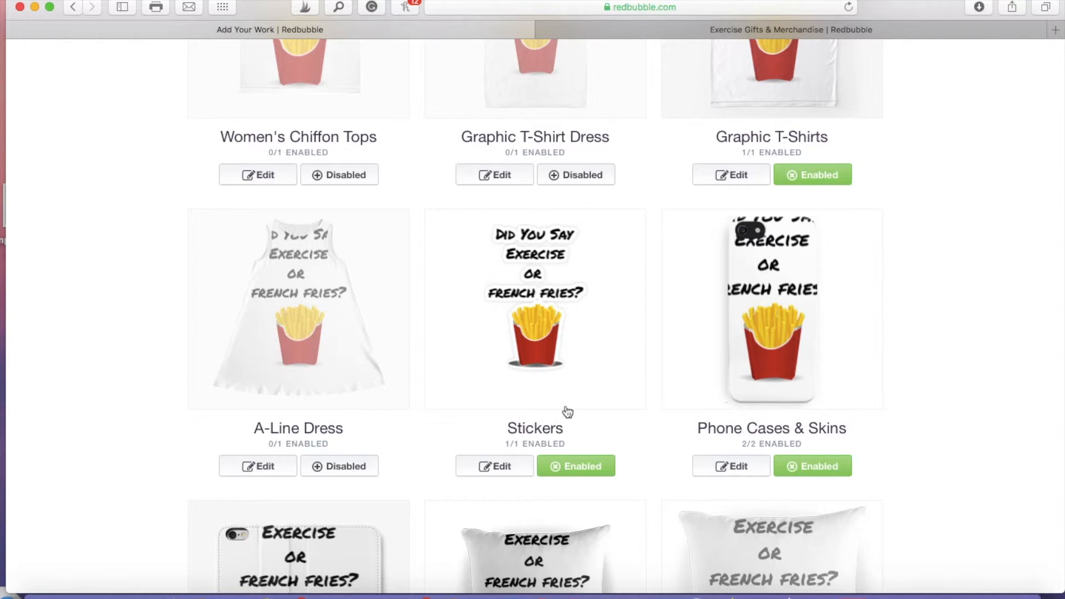
pyautogui.scroll(-5, 565, 400)
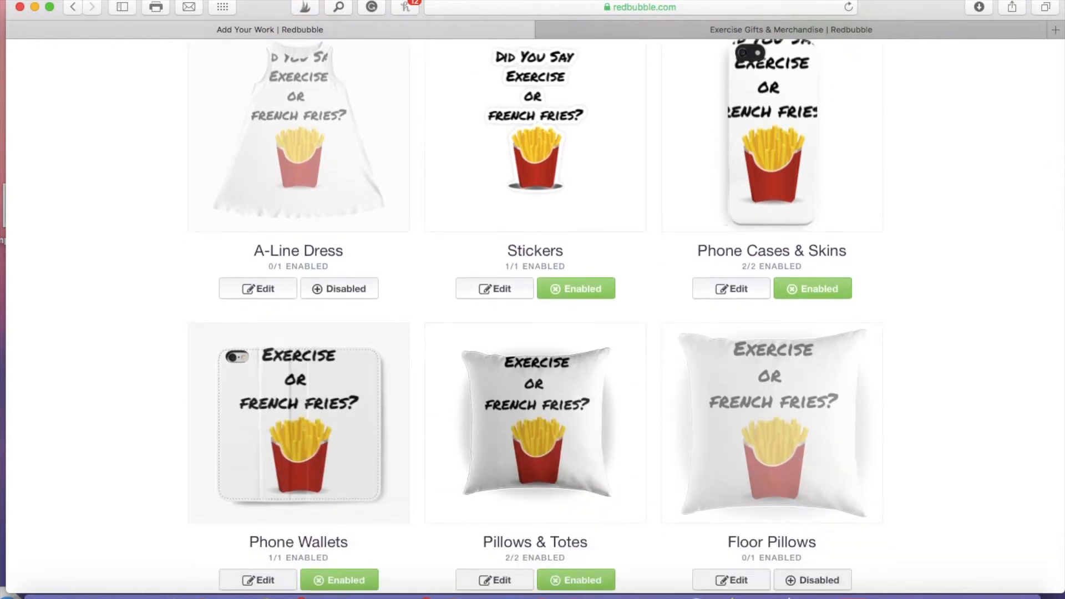
pyautogui.scroll(-5, 342, 353)
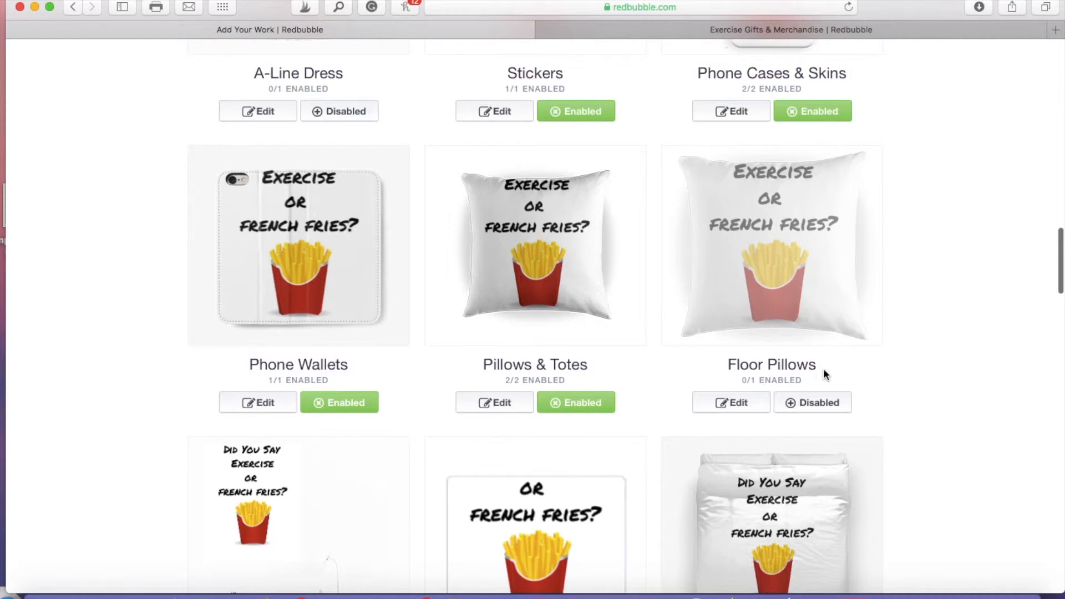
pyautogui.scroll(-5, 913, 390)
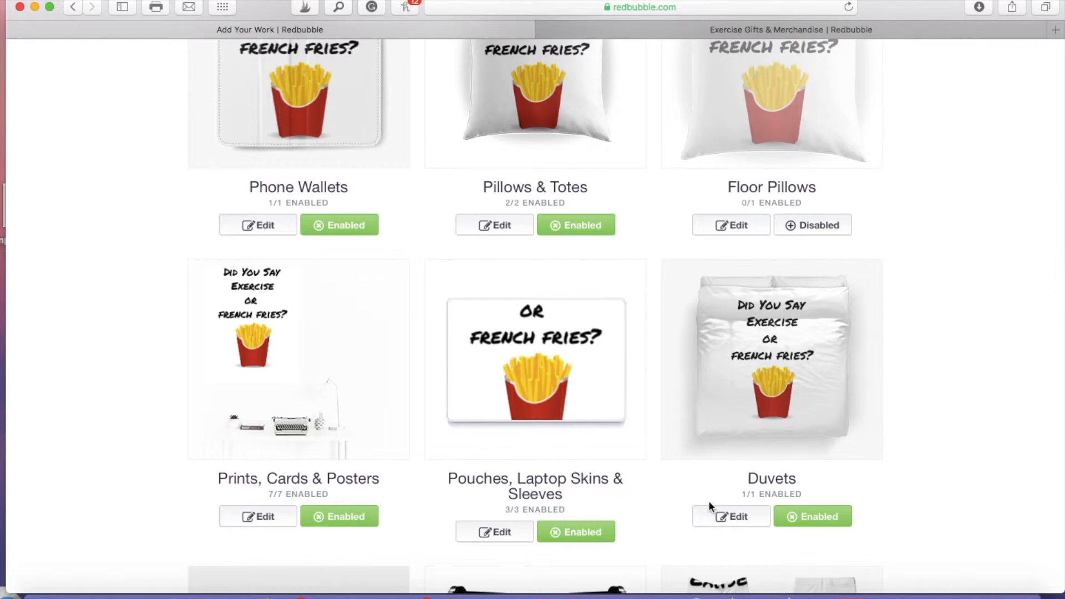
pyautogui.scroll(-5, 888, 488)
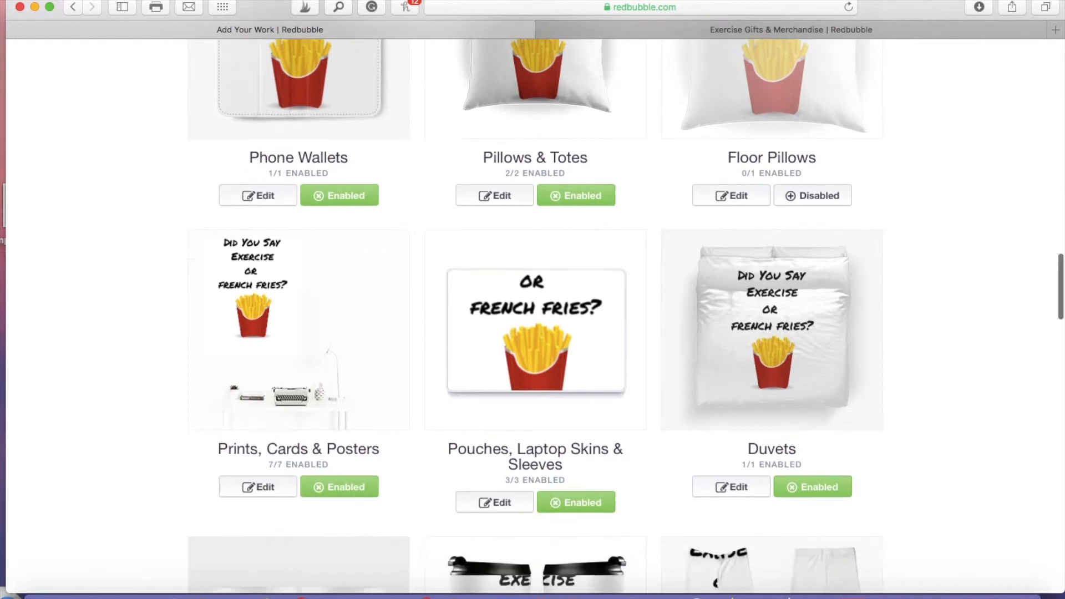
pyautogui.scroll(-1, 535, 317)
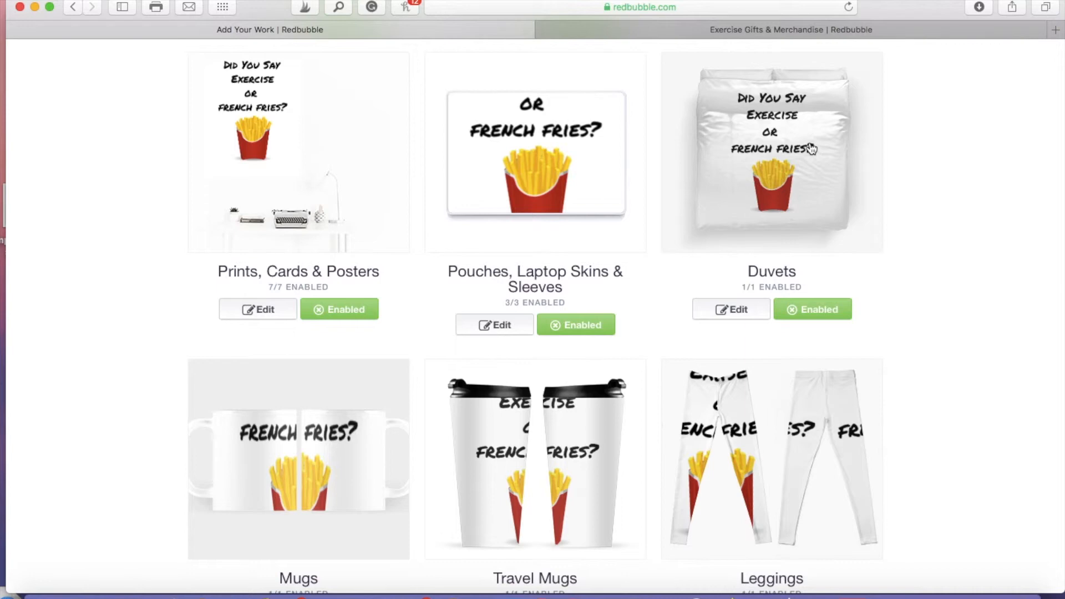
pyautogui.scroll(-5, 362, 505)
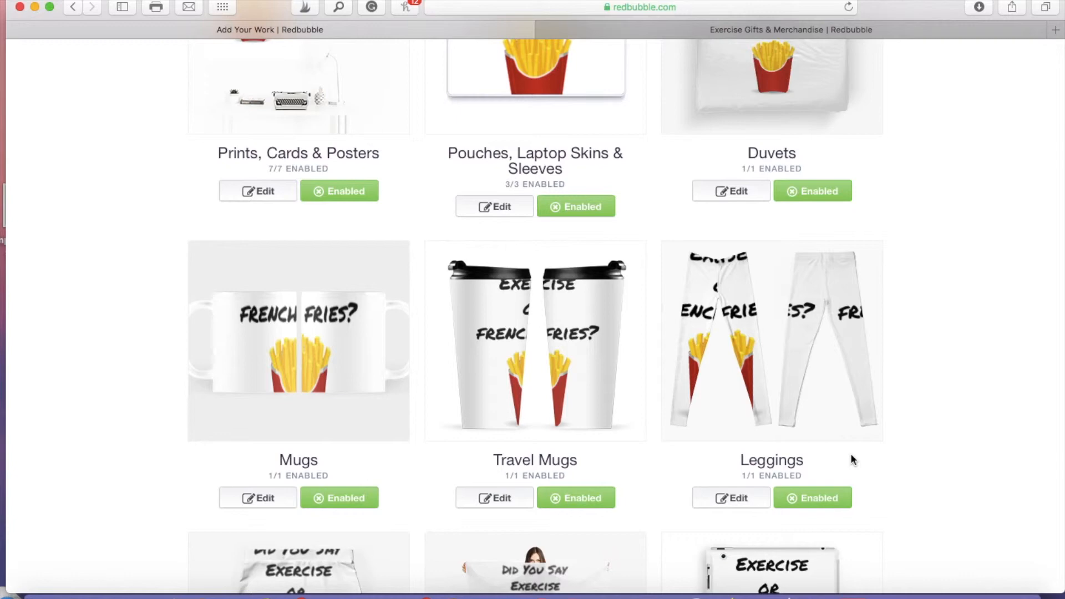
pyautogui.scroll(-5, 850, 454)
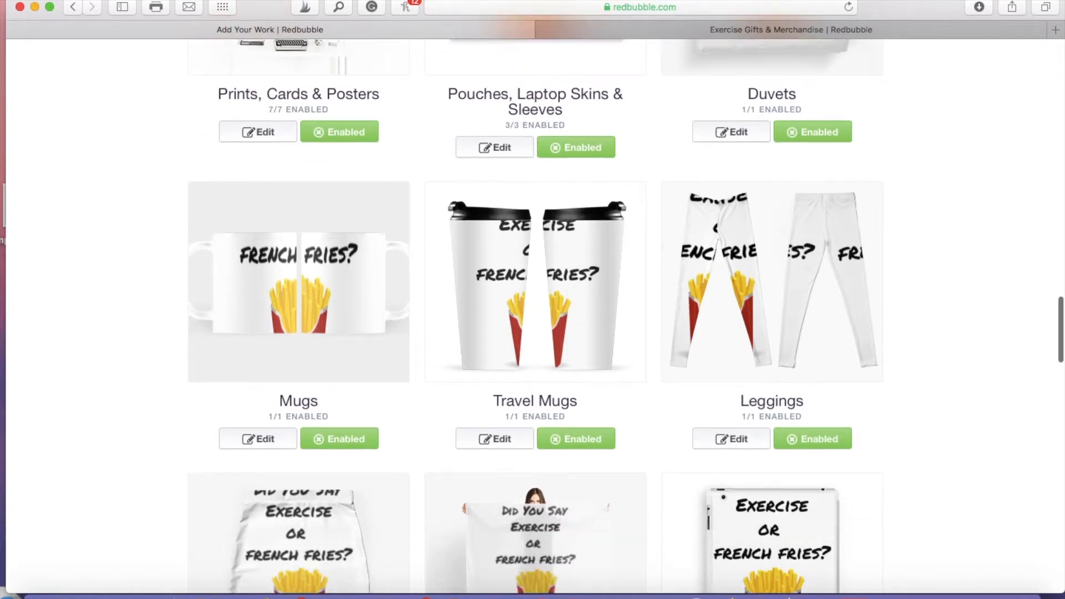
pyautogui.scroll(-2, 626, 308)
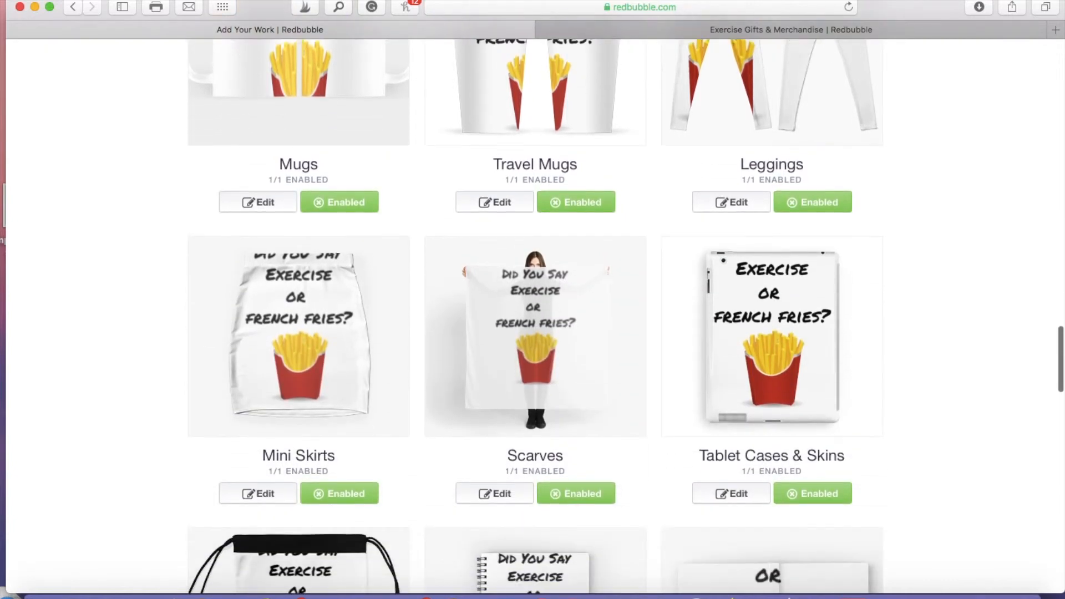
pyautogui.scroll(-1, 626, 316)
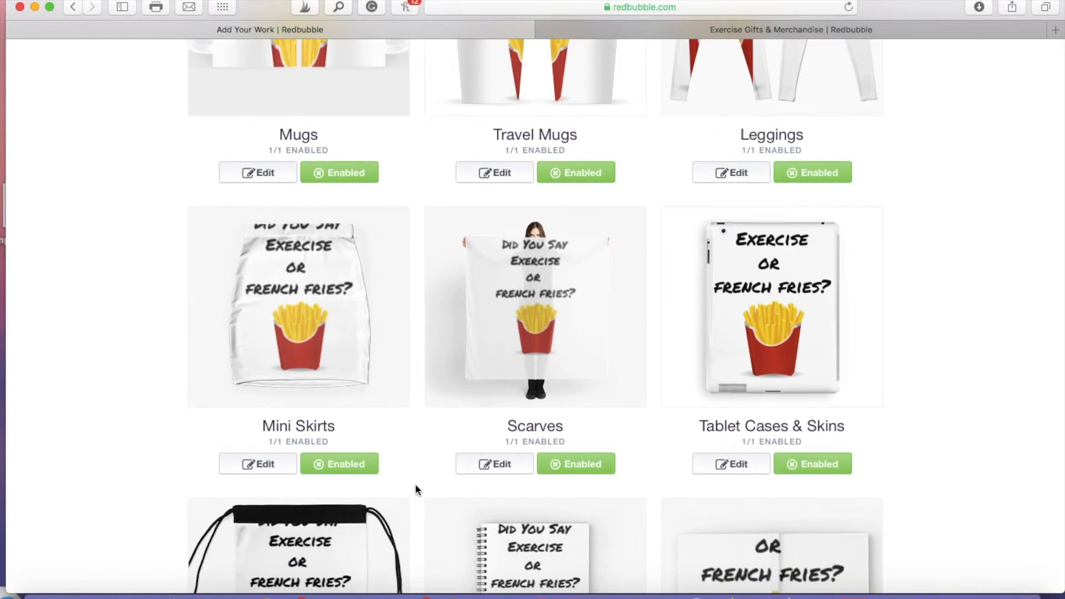
pyautogui.scroll(-2, 918, 519)
pyautogui.scroll(-5, 626, 307)
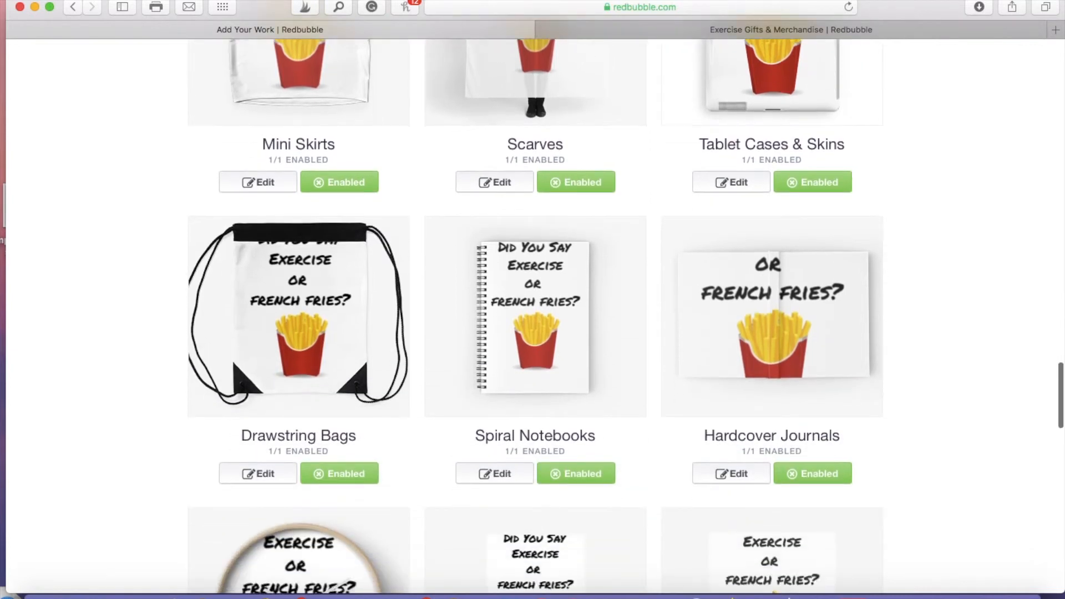
pyautogui.scroll(-1, 862, 512)
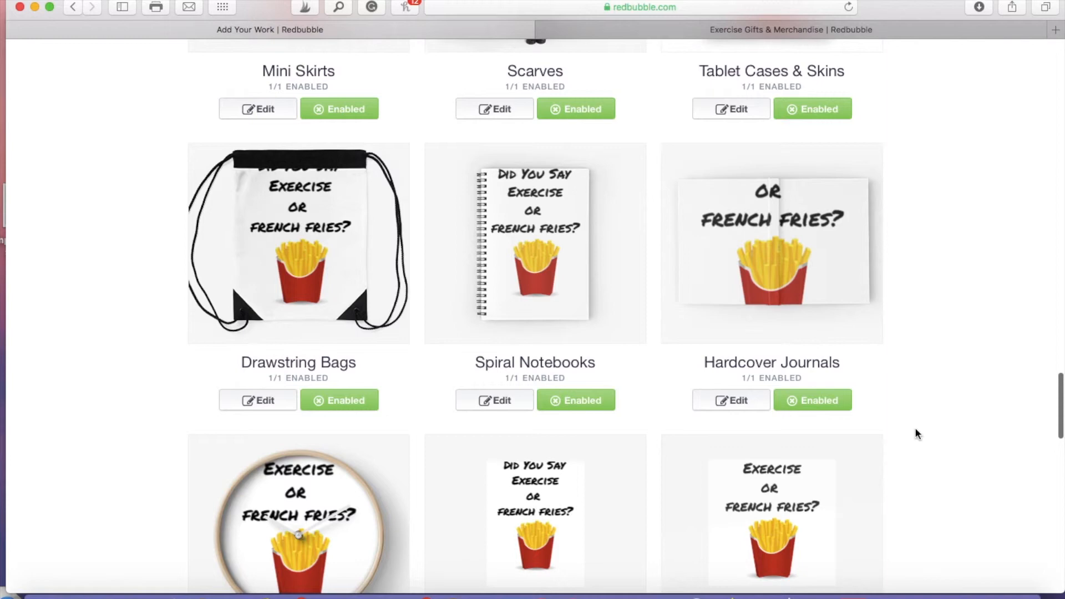
pyautogui.scroll(-3, 915, 436)
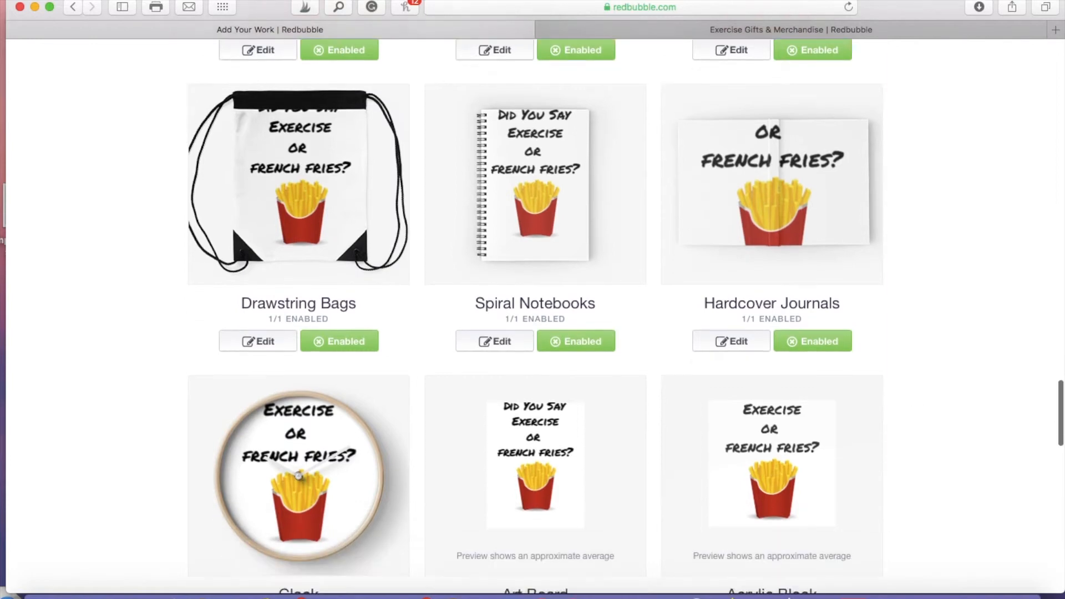
pyautogui.scroll(-2, 535, 316)
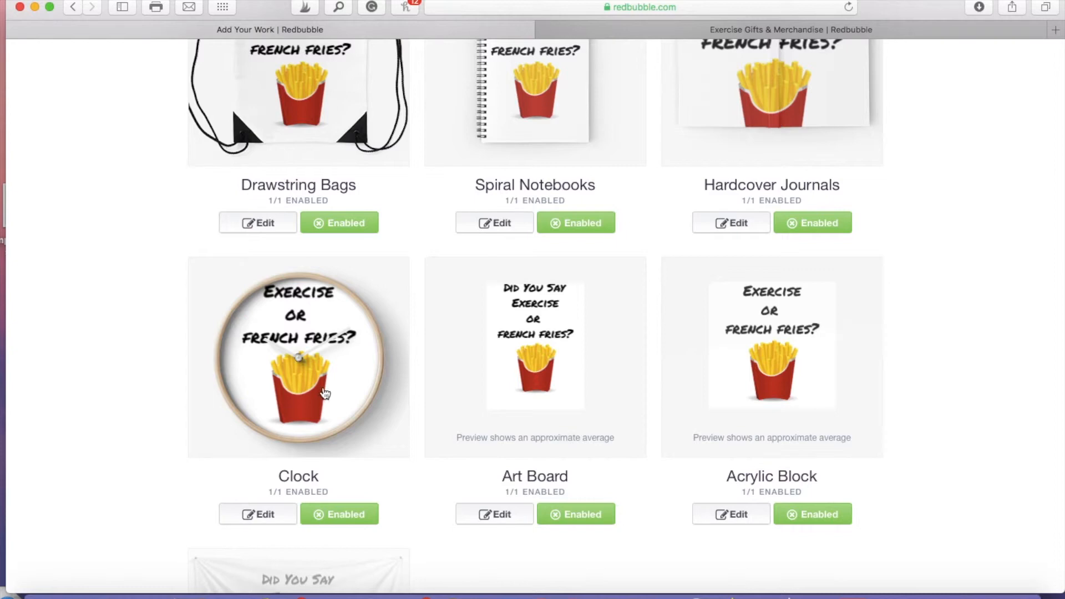
# - Edit the Clock, reducing the design's size on the product to 43%, moving it slightly lower and centering it horizontally on the face
pyautogui.click(265, 516)
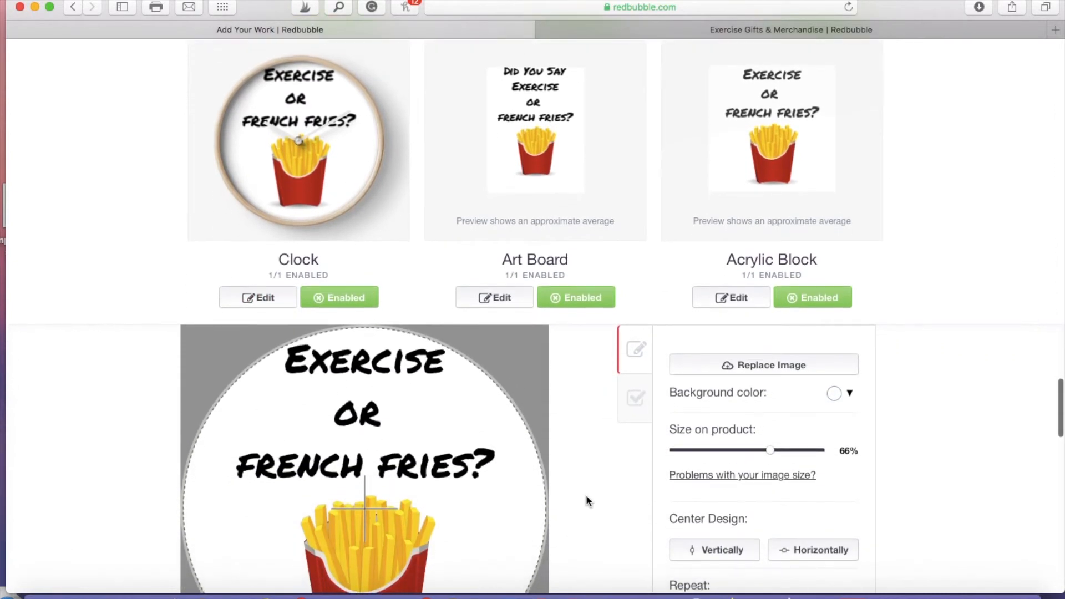
pyautogui.scroll(-3, 586, 495)
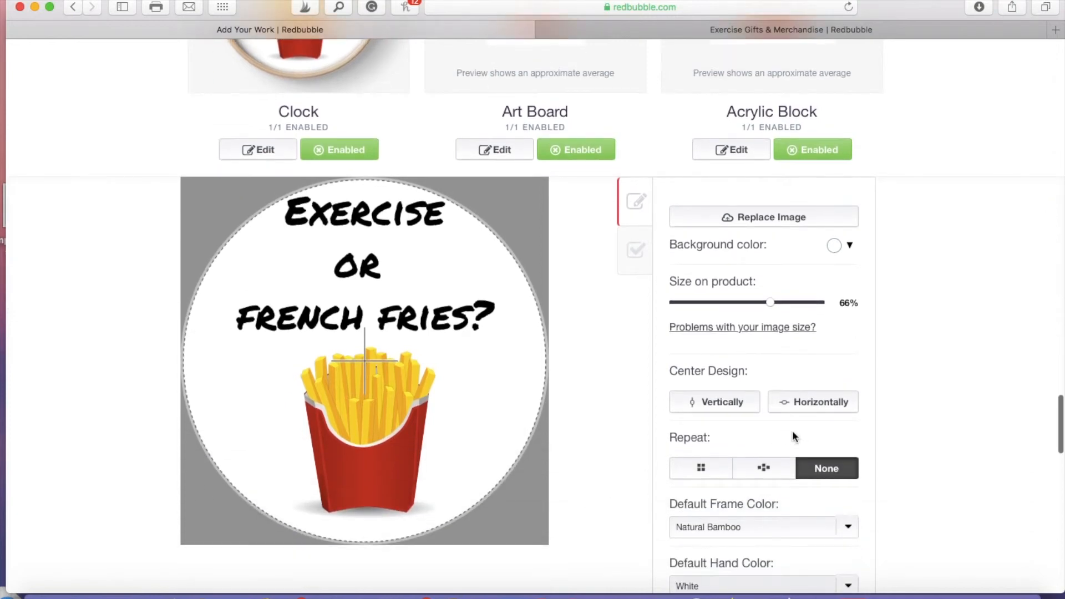
pyautogui.click(728, 402)
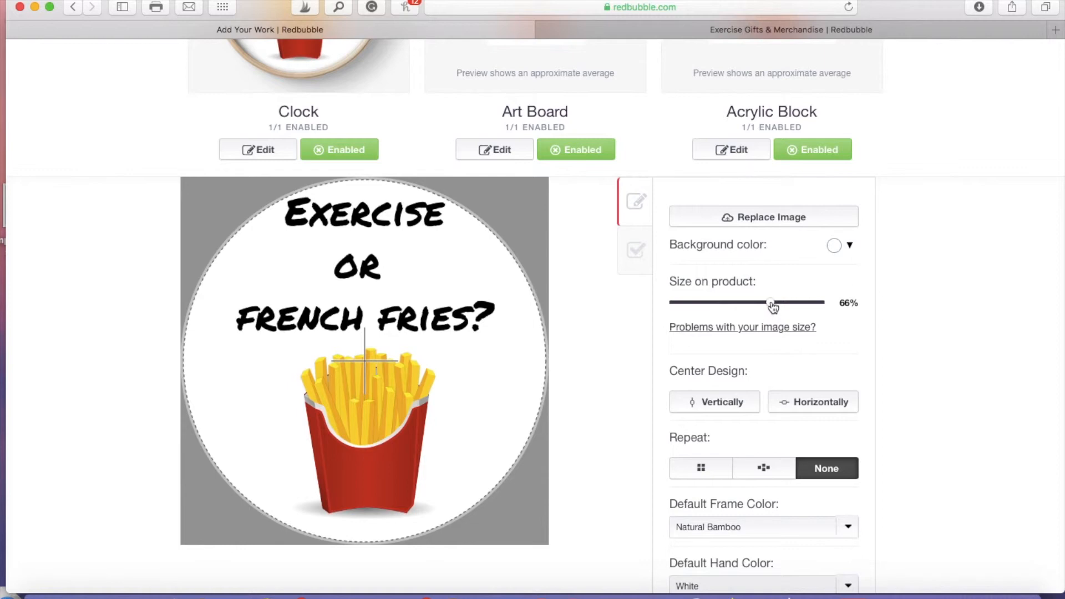
pyautogui.moveTo(773, 305); pyautogui.dragTo(740, 326)
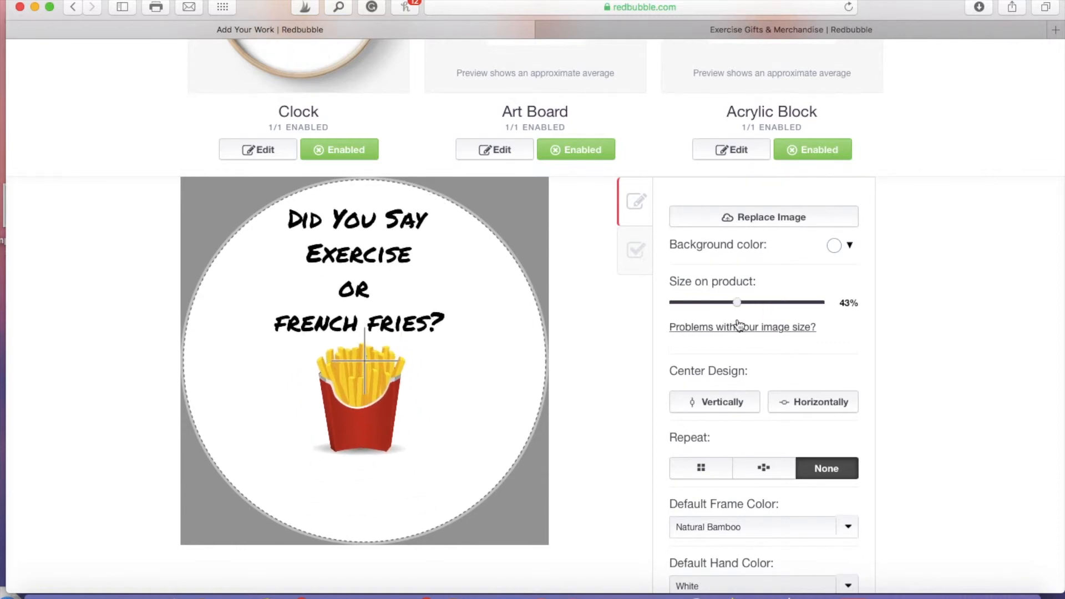
pyautogui.moveTo(377, 423); pyautogui.dragTo(384, 439)
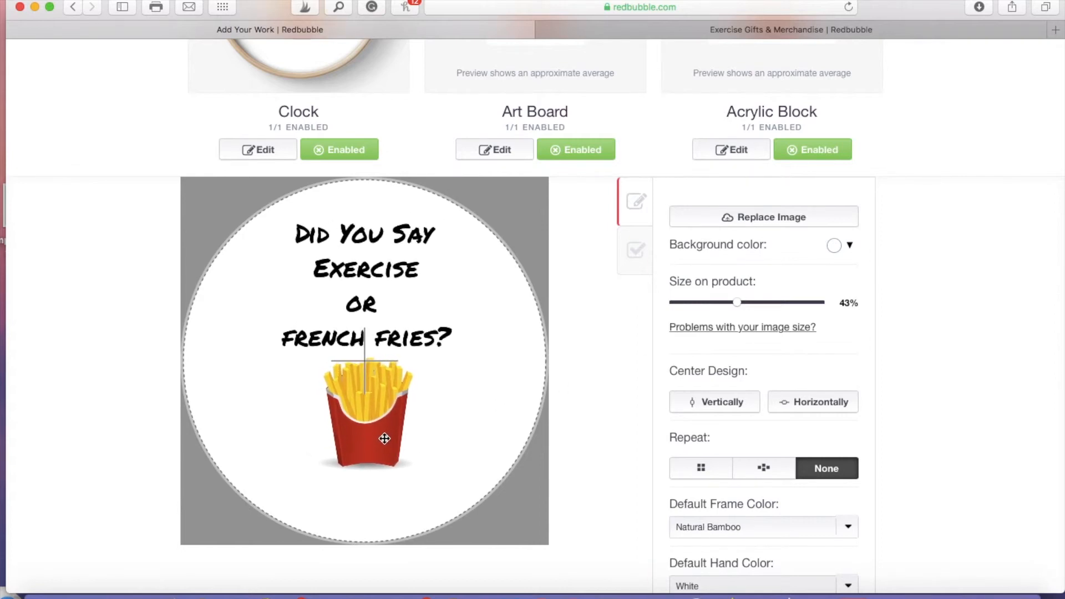
pyautogui.click(803, 403)
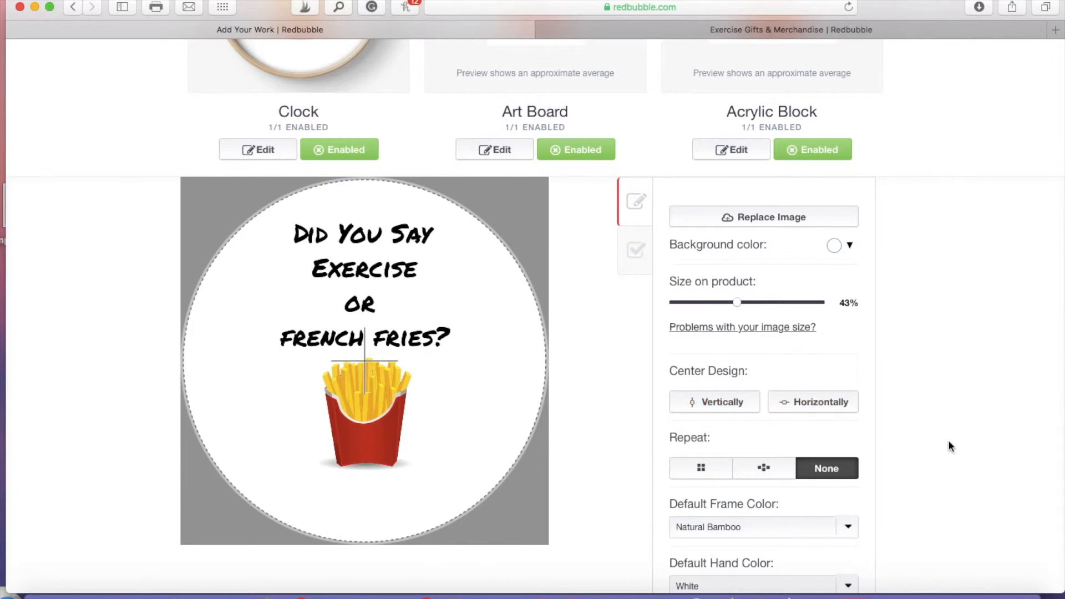
pyautogui.scroll(-3, 949, 447)
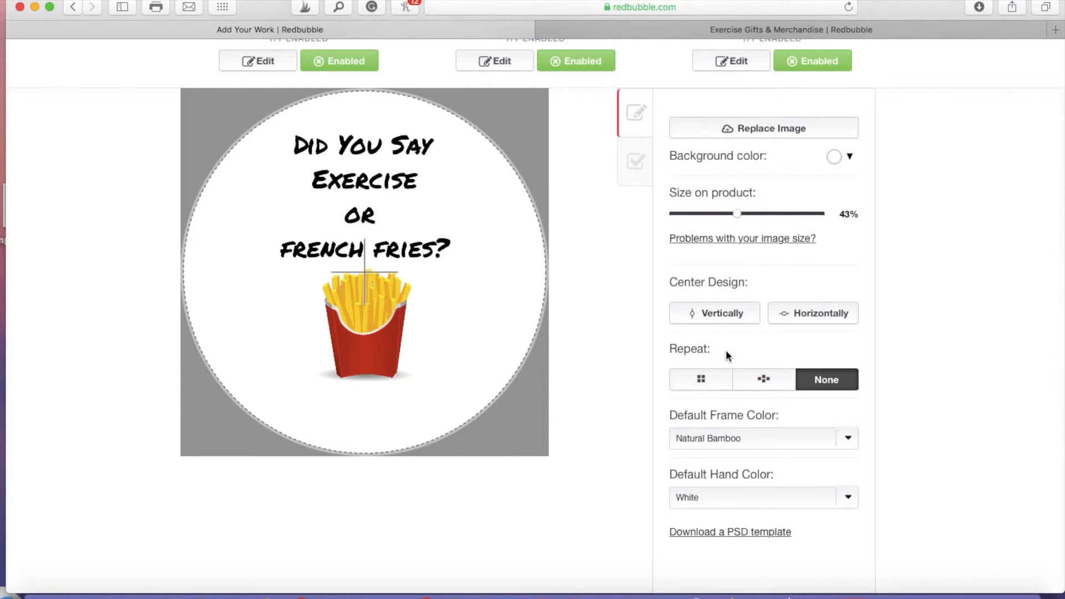
# - Repeat the design across the clock face in the staggered pattern, with its size on the product at 15%
pyautogui.click(701, 380)
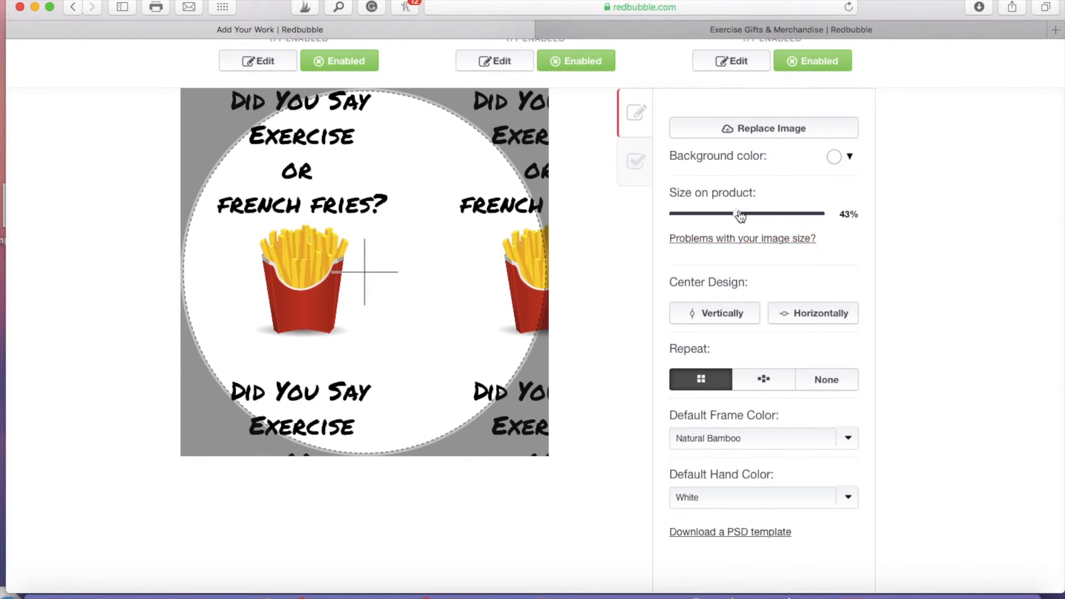
pyautogui.moveTo(741, 216); pyautogui.dragTo(699, 223)
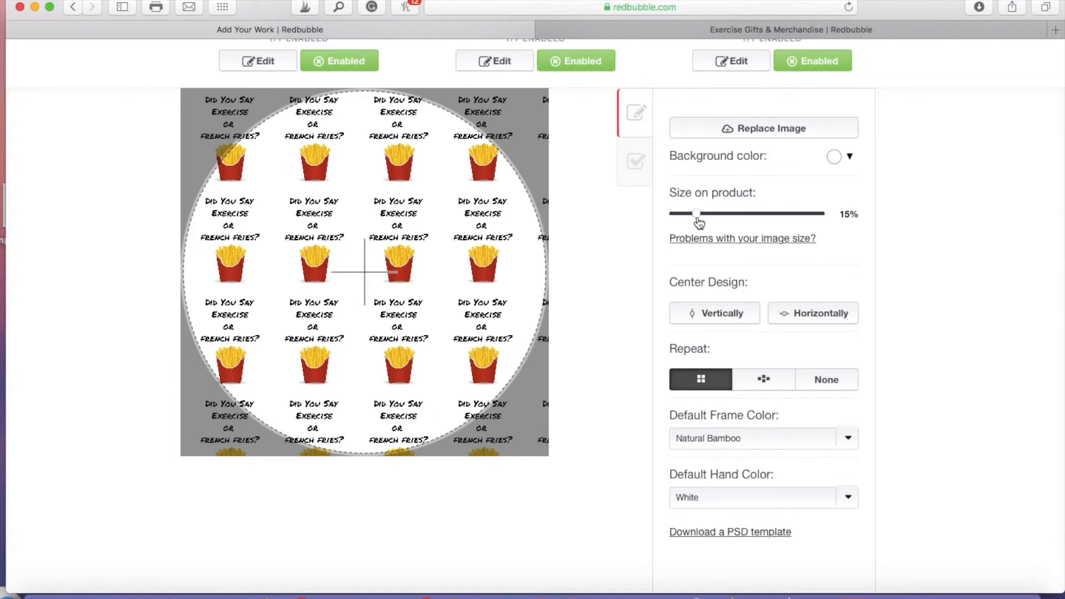
pyautogui.click(765, 381)
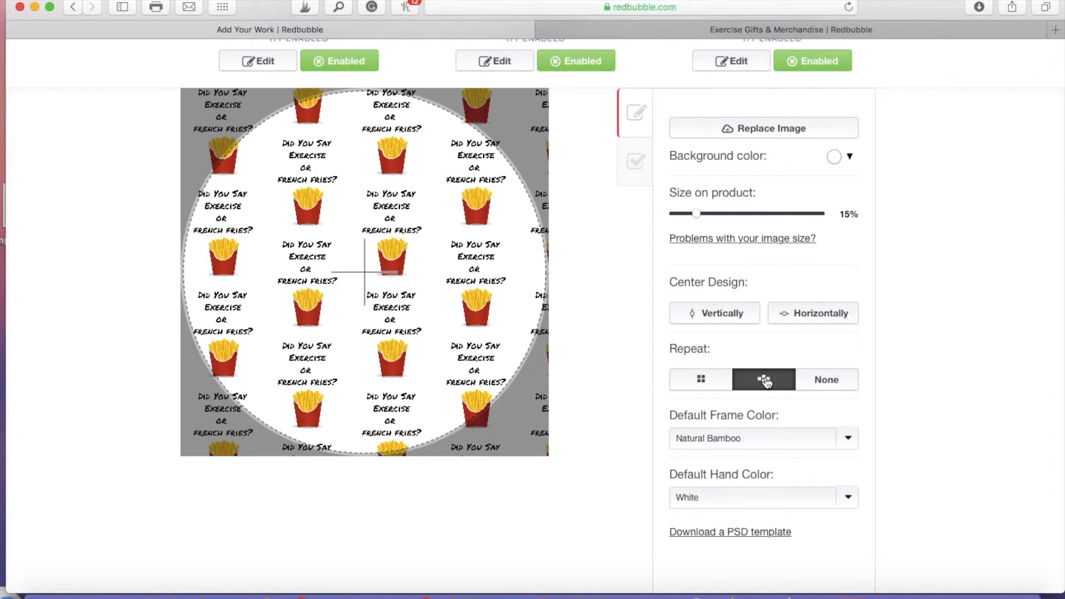
pyautogui.click(713, 380)
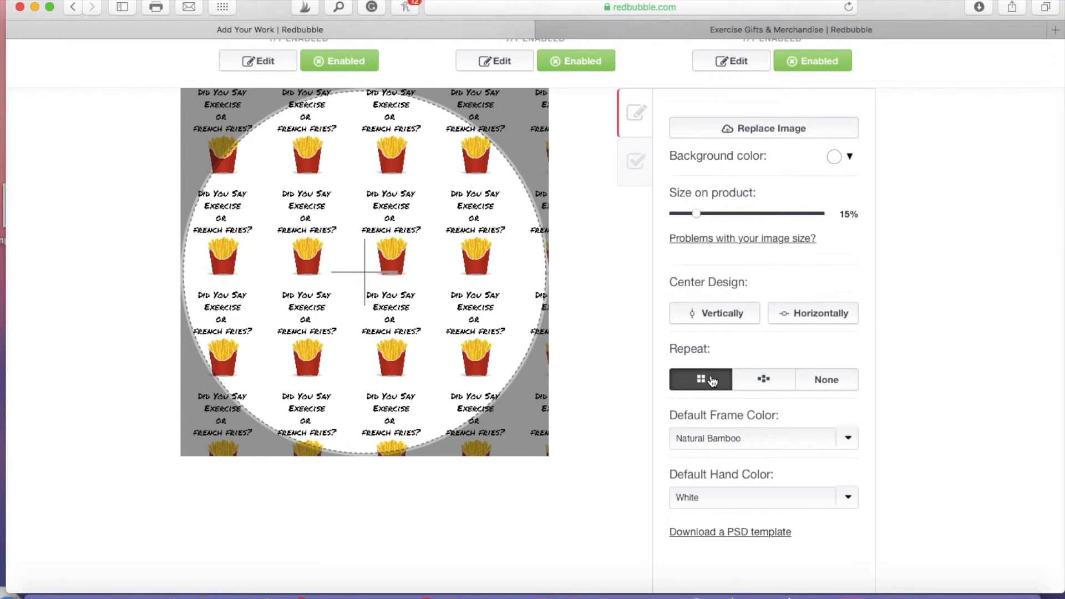
pyautogui.click(767, 380)
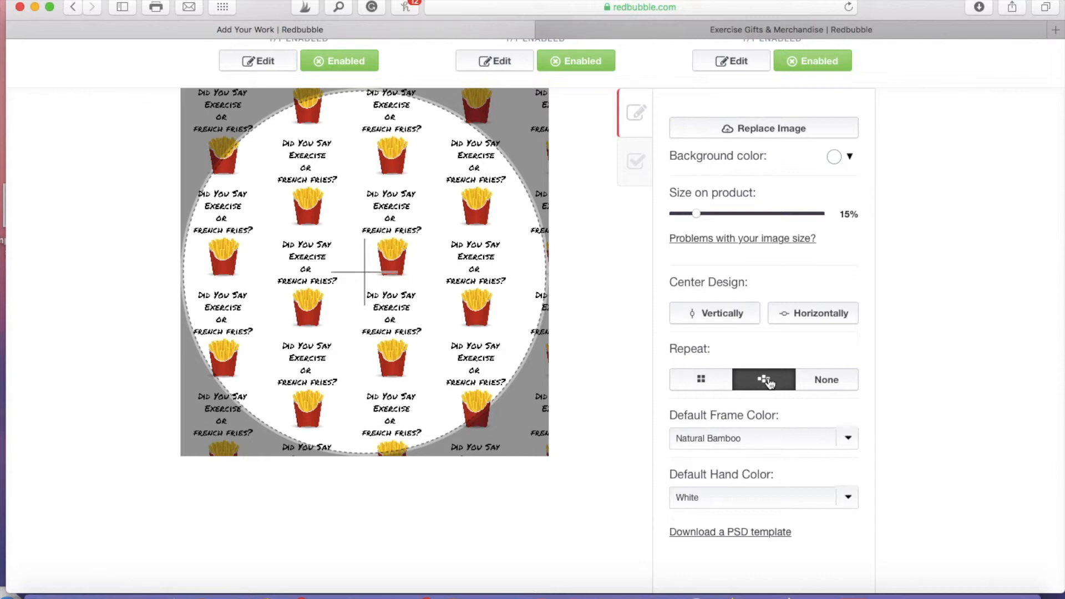
# - Set the clock's default frame color to Black
pyautogui.click(850, 442)
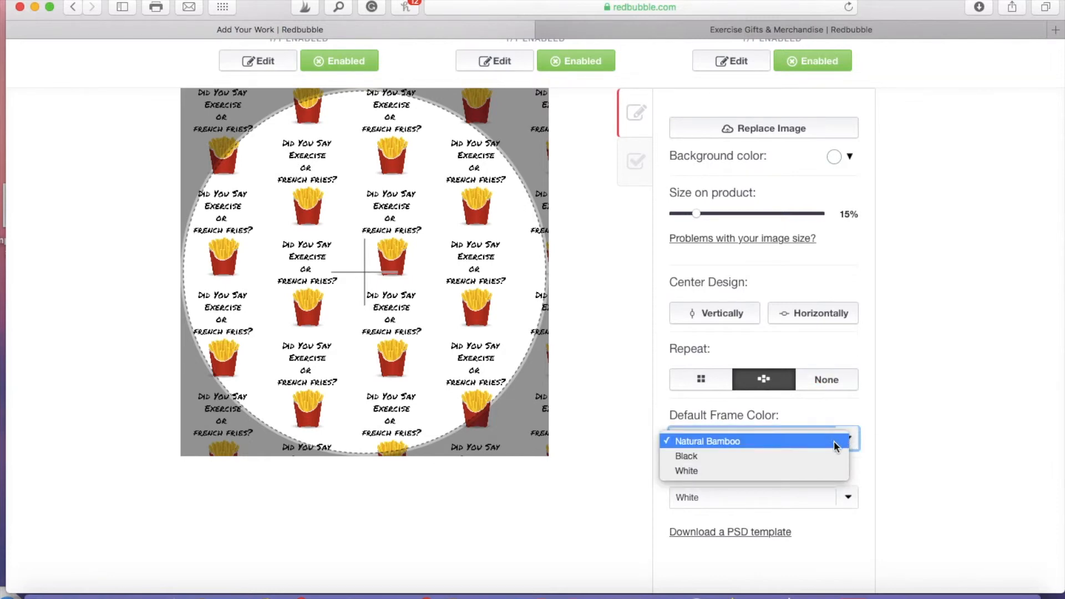
pyautogui.click(825, 457)
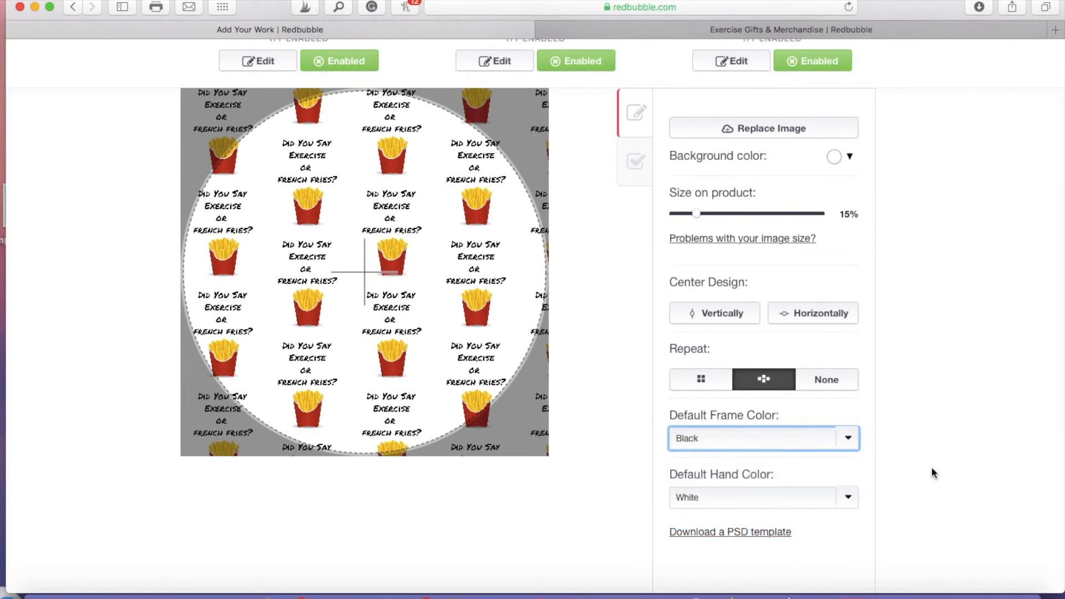
pyautogui.press('space')
pyautogui.press('Down')
pyautogui.press('Up')
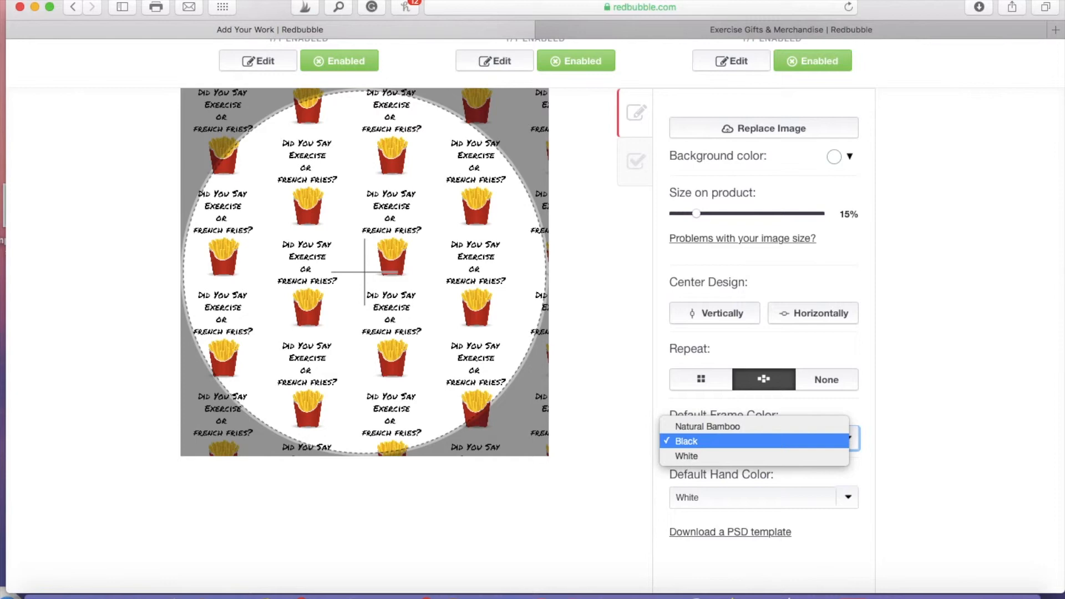
pyautogui.press('Return')
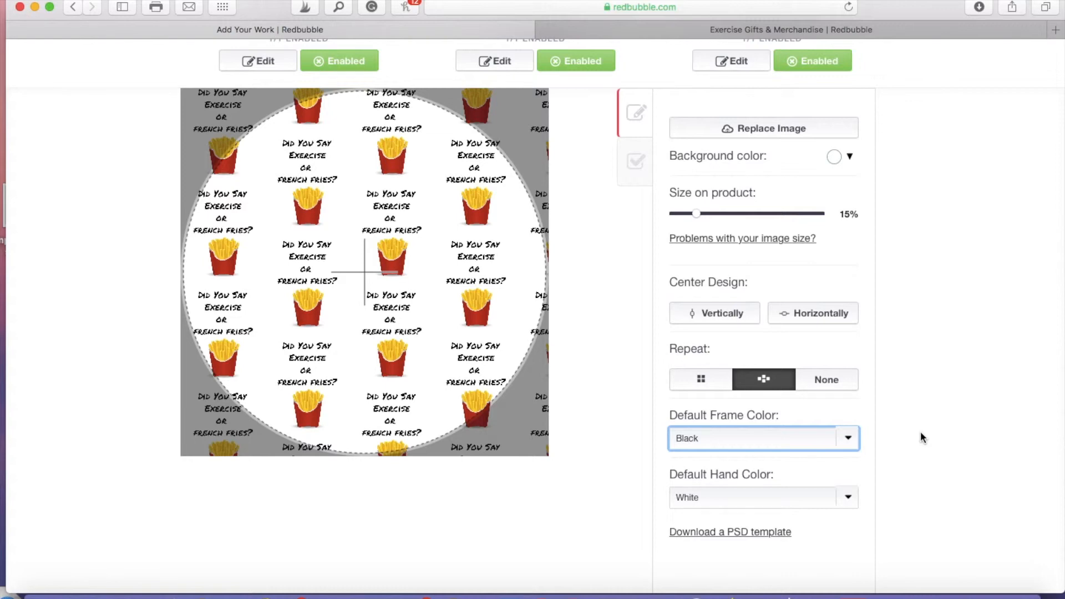
pyautogui.press('space')
pyautogui.press('Return')
pyautogui.press('space')
pyautogui.press('Down')
pyautogui.press('Return')
pyautogui.press('space')
pyautogui.press('Down')
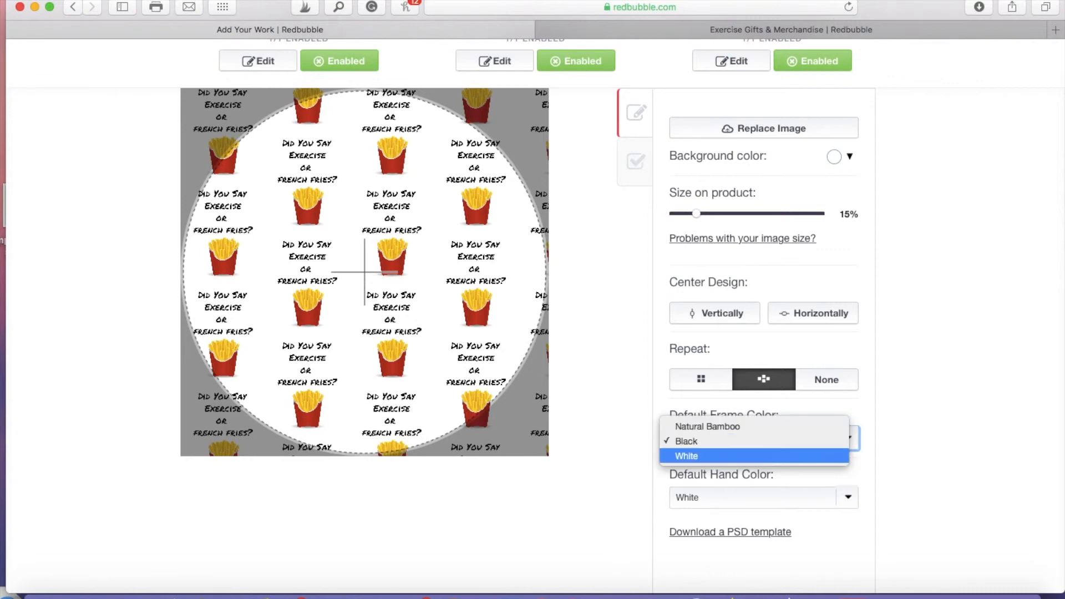
# - Apply the changes to the Clock
pyautogui.click(707, 557)
pyautogui.doubleClick(708, 557)
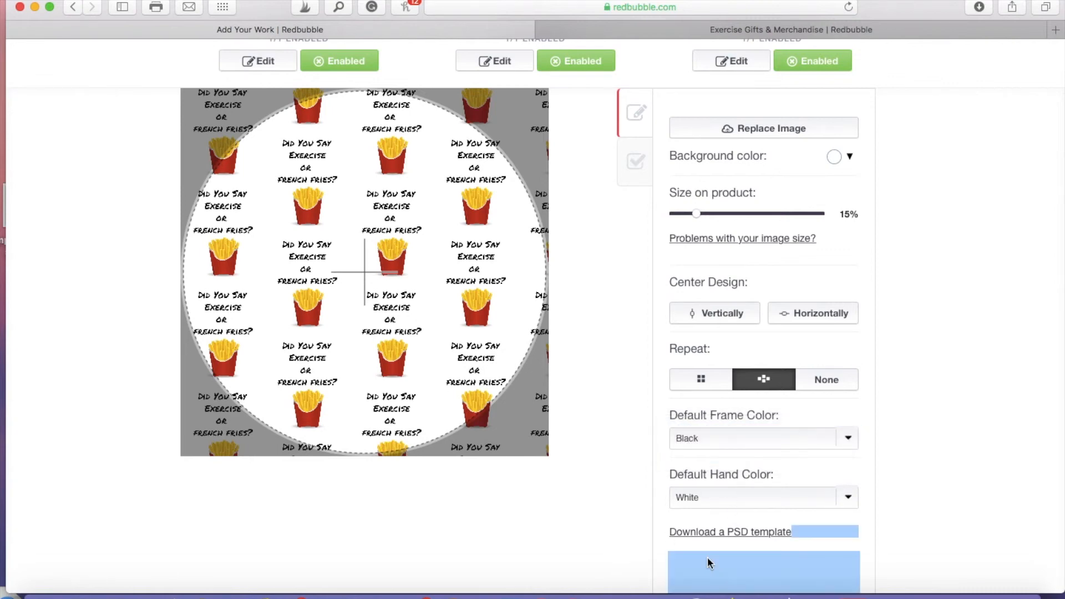
pyautogui.scroll(-3, 707, 557)
pyautogui.click(762, 528)
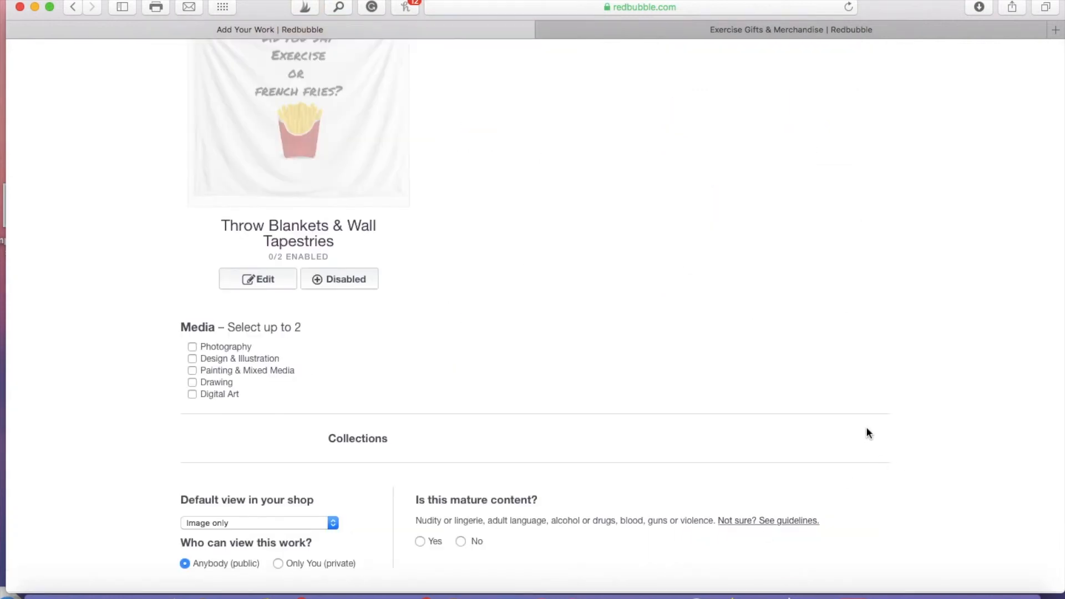
# - Review the updated Clock preview and the neighboring products, down to Throw Blankets & Wall Tapestries
pyautogui.scroll(6, 867, 432)
pyautogui.scroll(3, 524, 295)
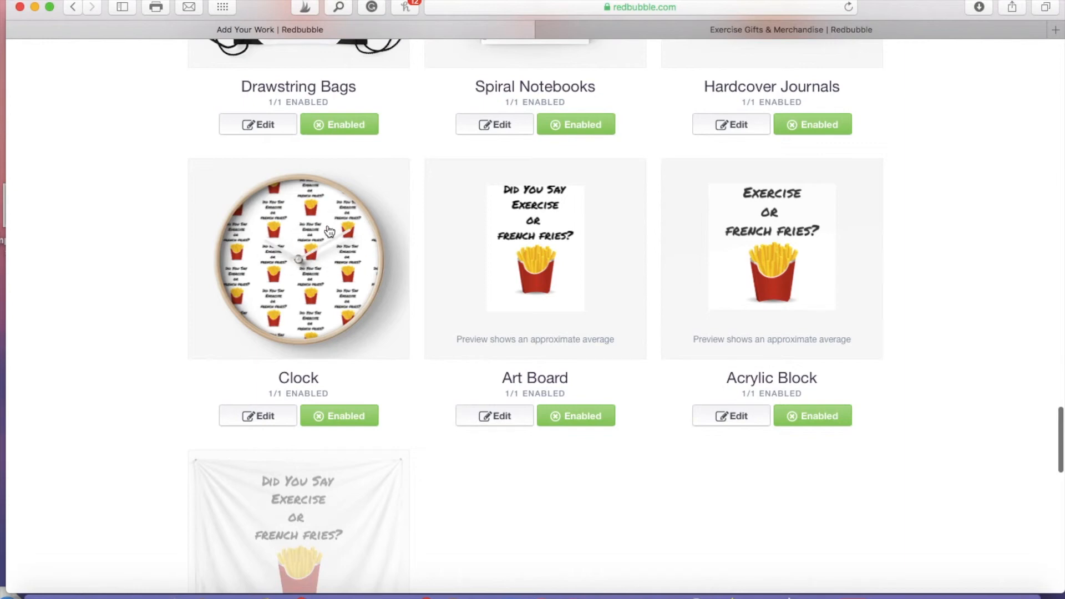
pyautogui.scroll(3, 341, 227)
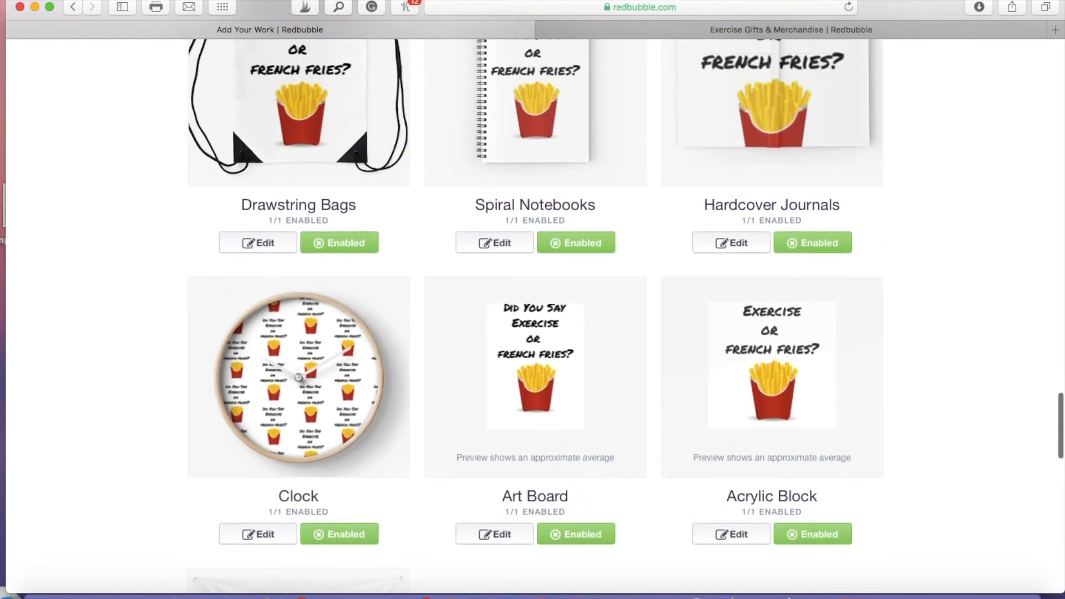
pyautogui.scroll(2, 305, 255)
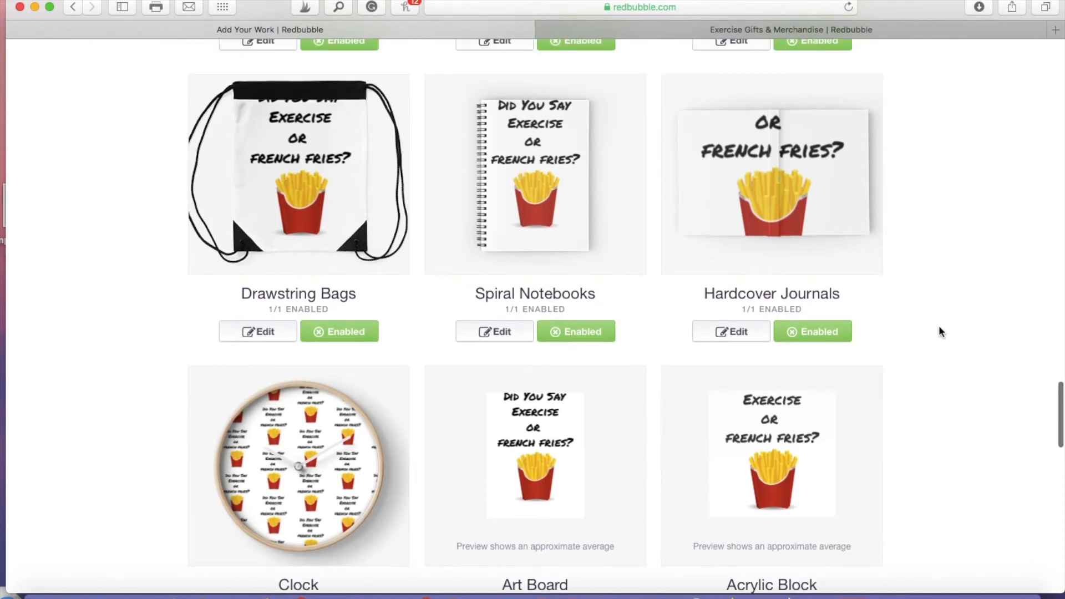
pyautogui.scroll(-5, 892, 337)
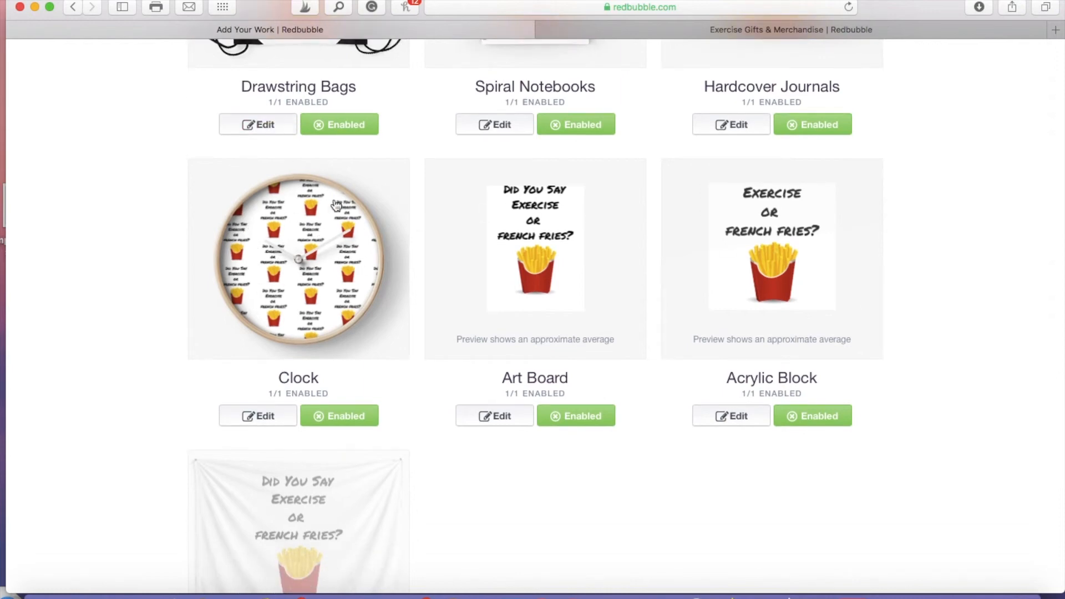
pyautogui.scroll(-2, 950, 372)
pyautogui.scroll(-3, 812, 427)
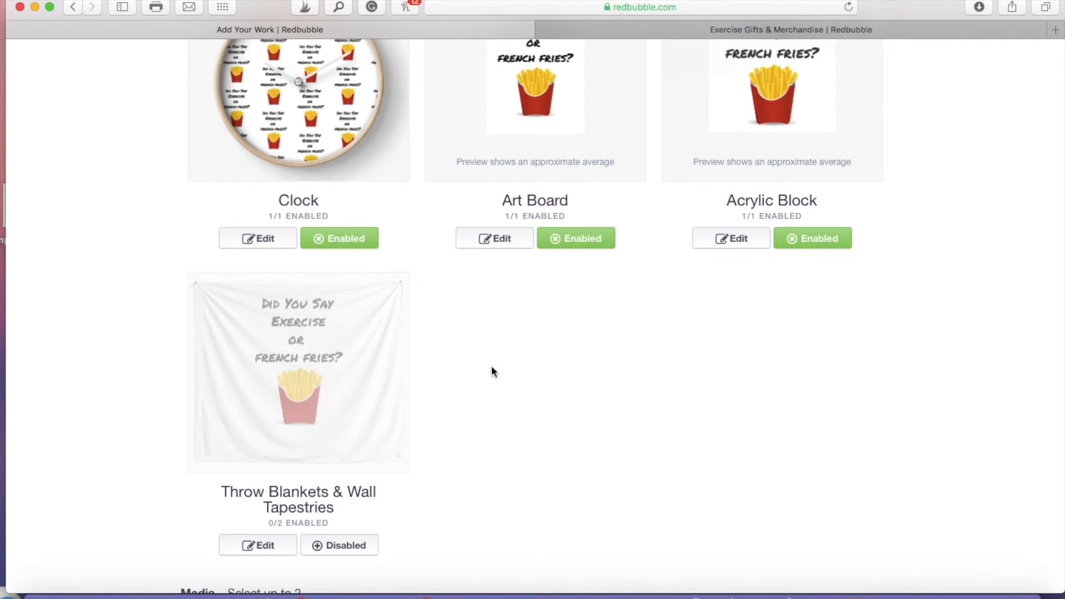
pyautogui.scroll(-5, 492, 370)
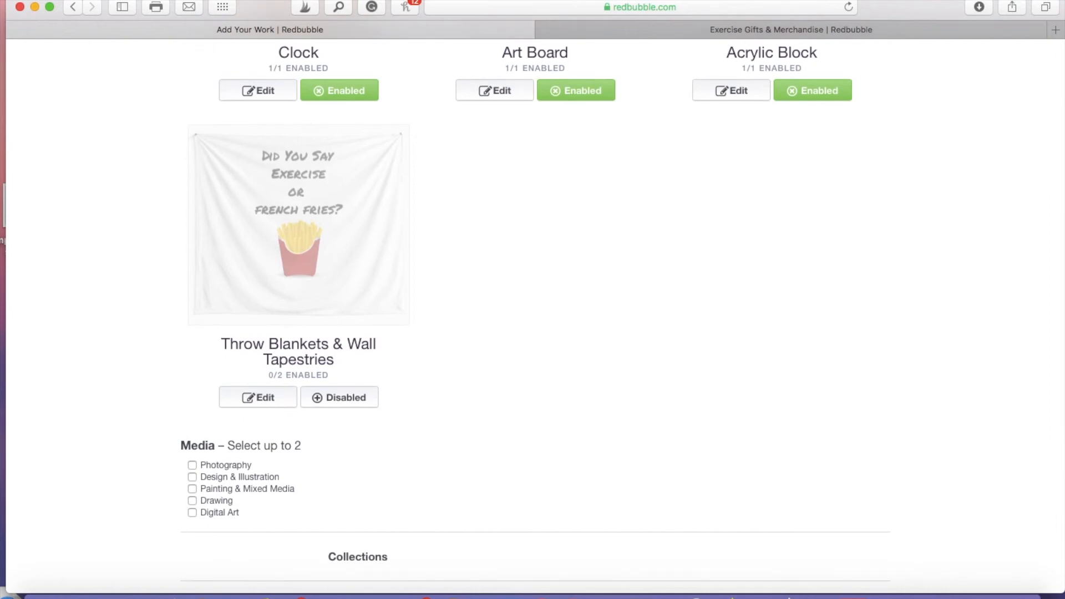
# - Open the Spiral Notebooks for editing and examine the design's placement and repeat options
pyautogui.scroll(2, 532, 310)
pyautogui.scroll(10, 533, 310)
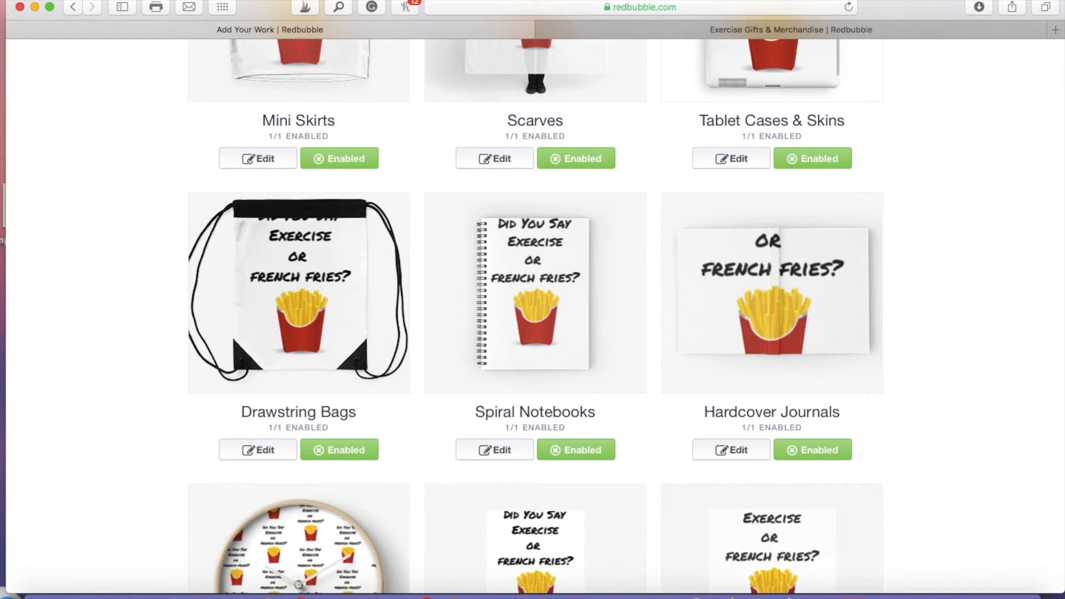
pyautogui.click(538, 267)
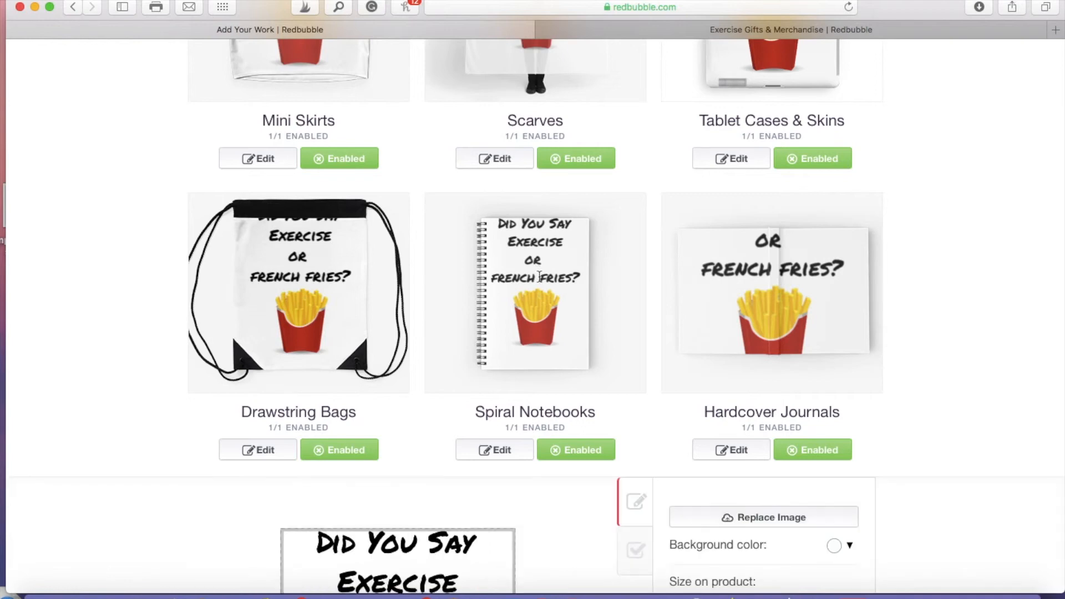
pyautogui.scroll(-3, 644, 288)
pyautogui.scroll(-1, 960, 295)
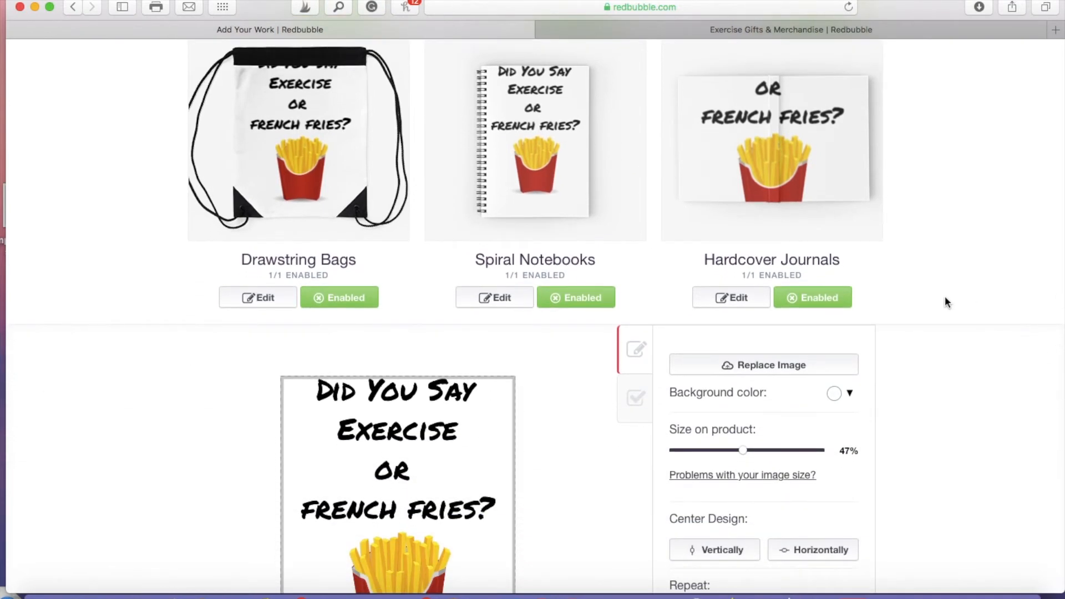
pyautogui.scroll(-5, 947, 301)
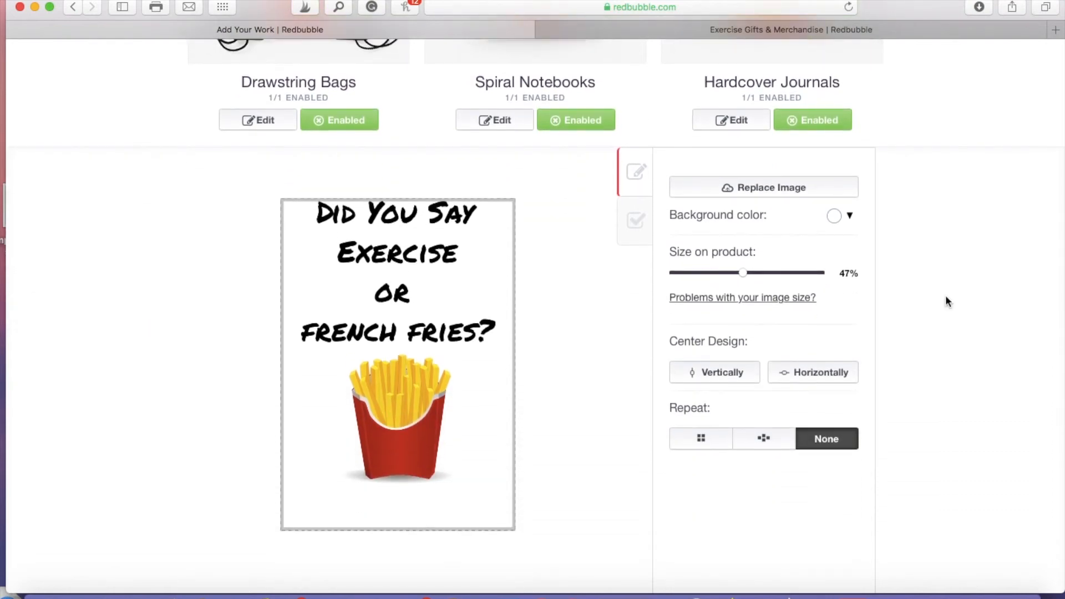
# - Select Design & Illustration as the media type for the work
pyautogui.scroll(-3, 968, 340)
pyautogui.scroll(-20, 533, 310)
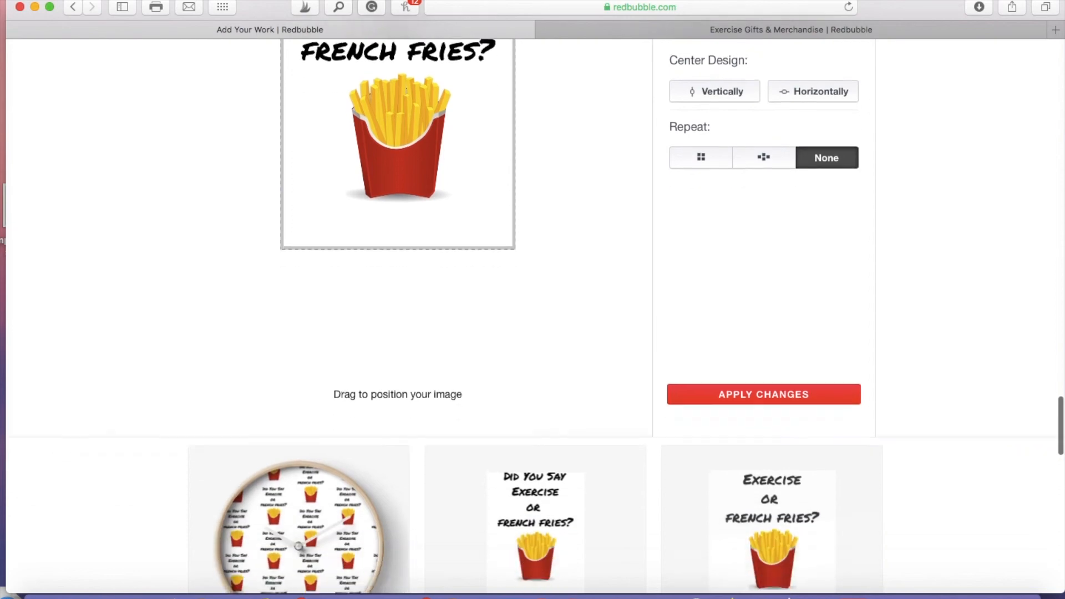
pyautogui.scroll(-6, 707, 282)
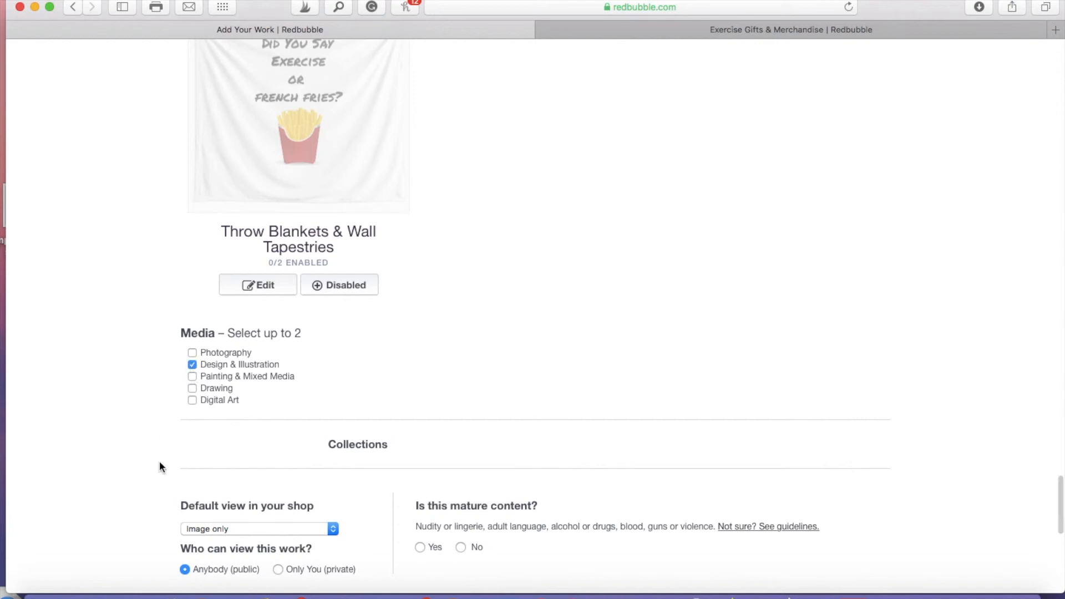
pyautogui.scroll(-4, 159, 461)
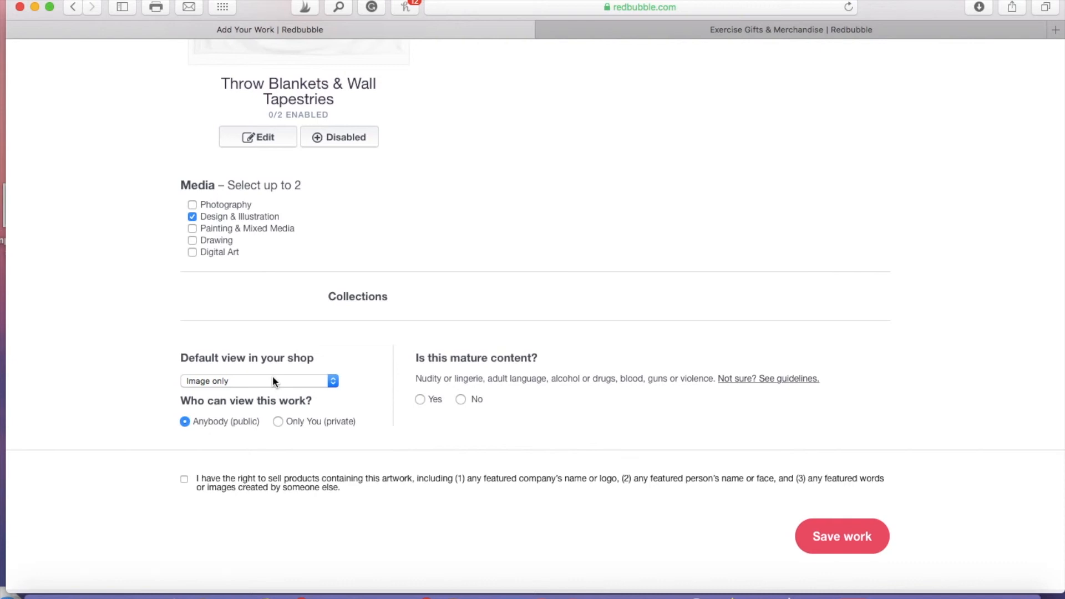
# - Set the default view in the shop to Stickers and answer No to the mature content question
pyautogui.click(331, 381)
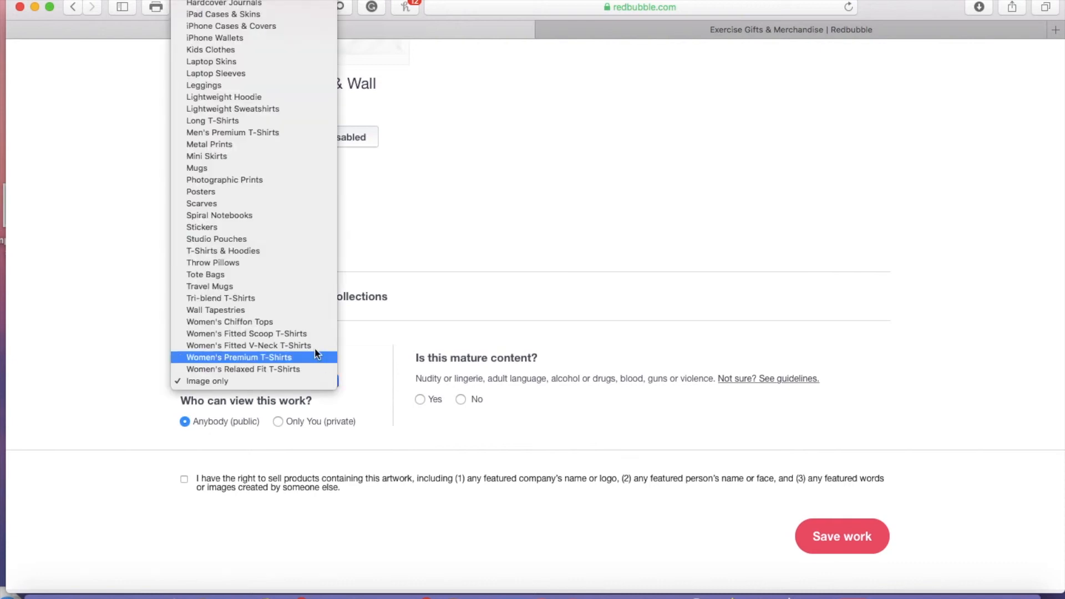
pyautogui.click(288, 225)
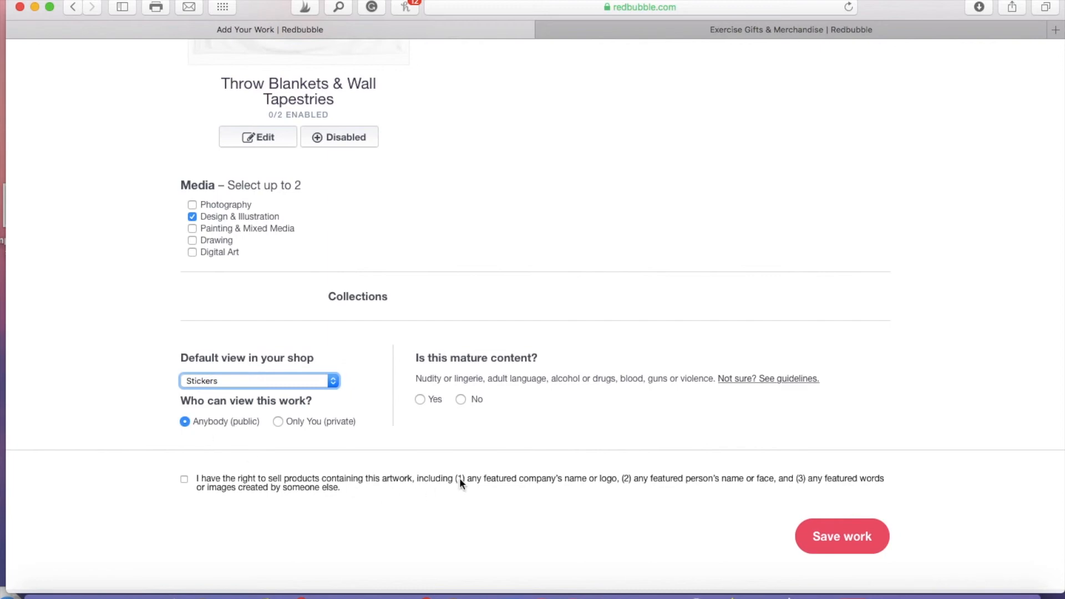
pyautogui.click(461, 399)
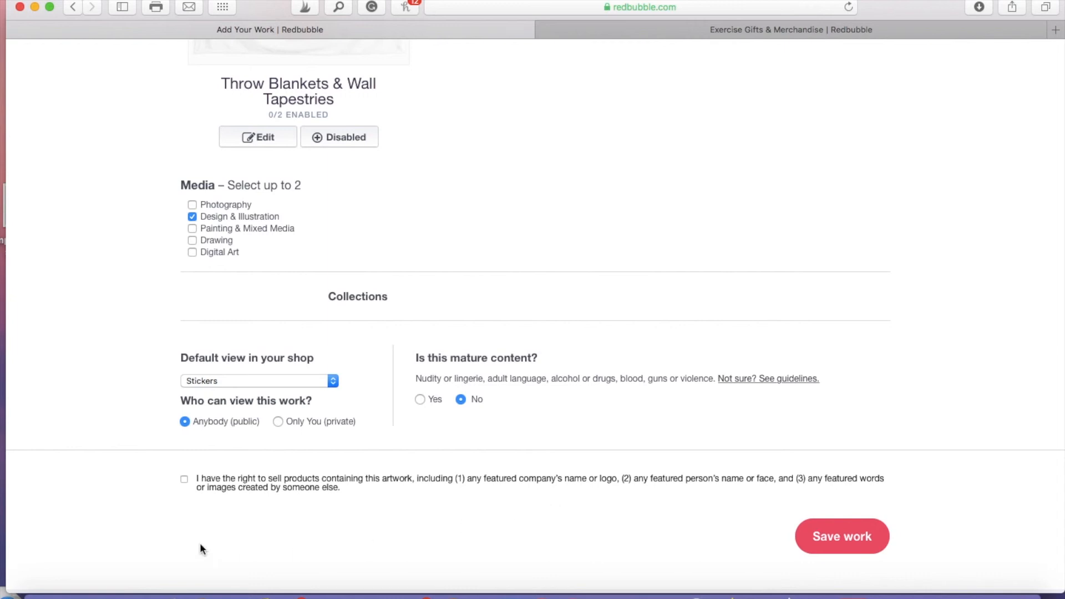
# - Confirm the right to sell products containing this artwork and save the work
pyautogui.click(184, 479)
pyautogui.click(851, 541)
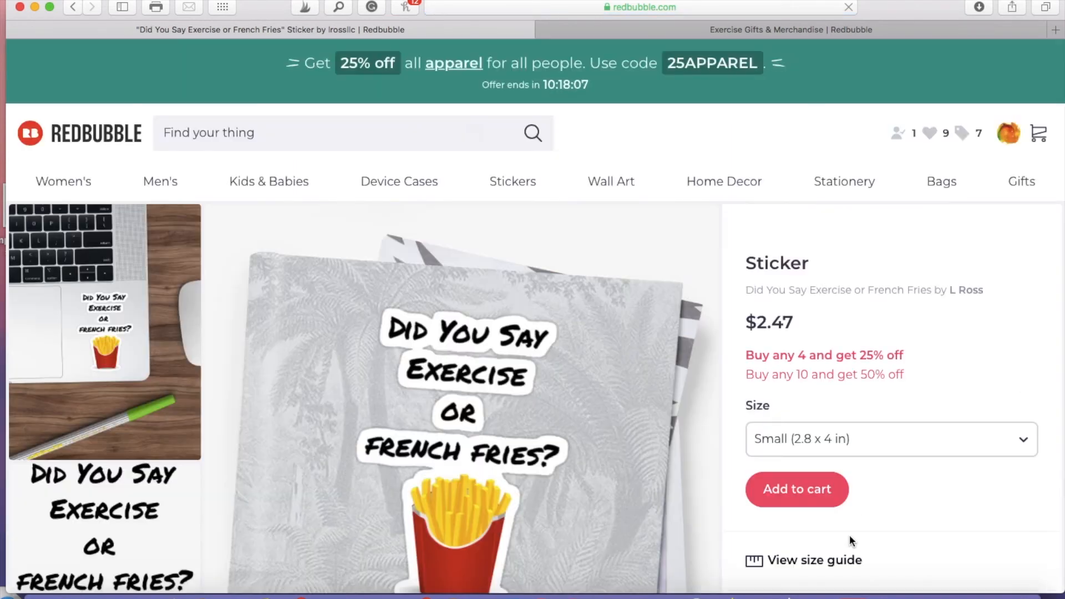
# - Review the published sticker's product page, including its preview images, features and reviews
pyautogui.scroll(-2, 850, 535)
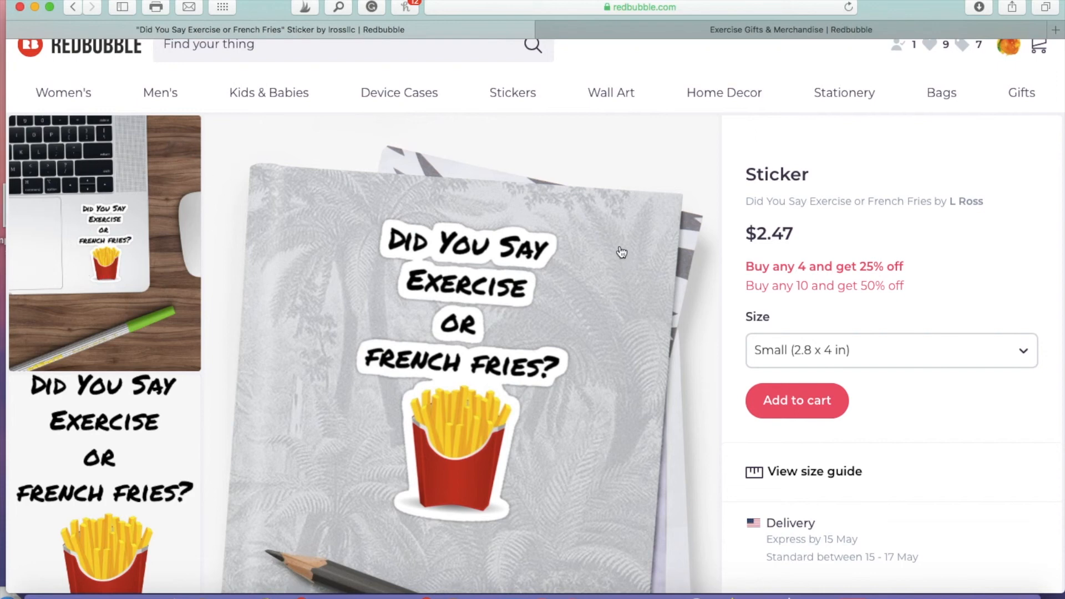
pyautogui.scroll(-2, 621, 252)
pyautogui.scroll(-1, 533, 300)
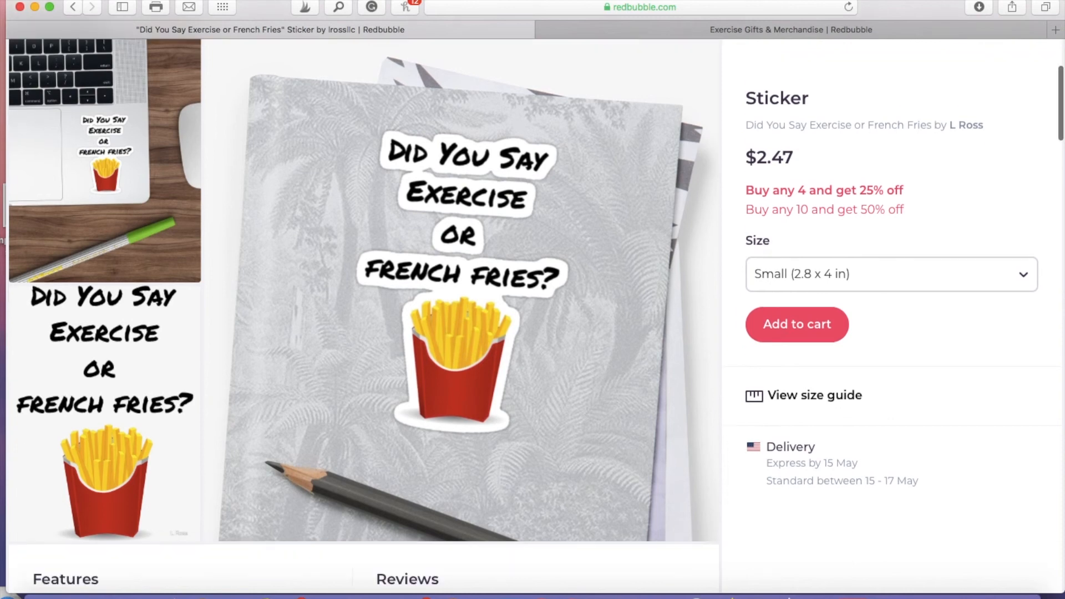
pyautogui.scroll(-4, 363, 300)
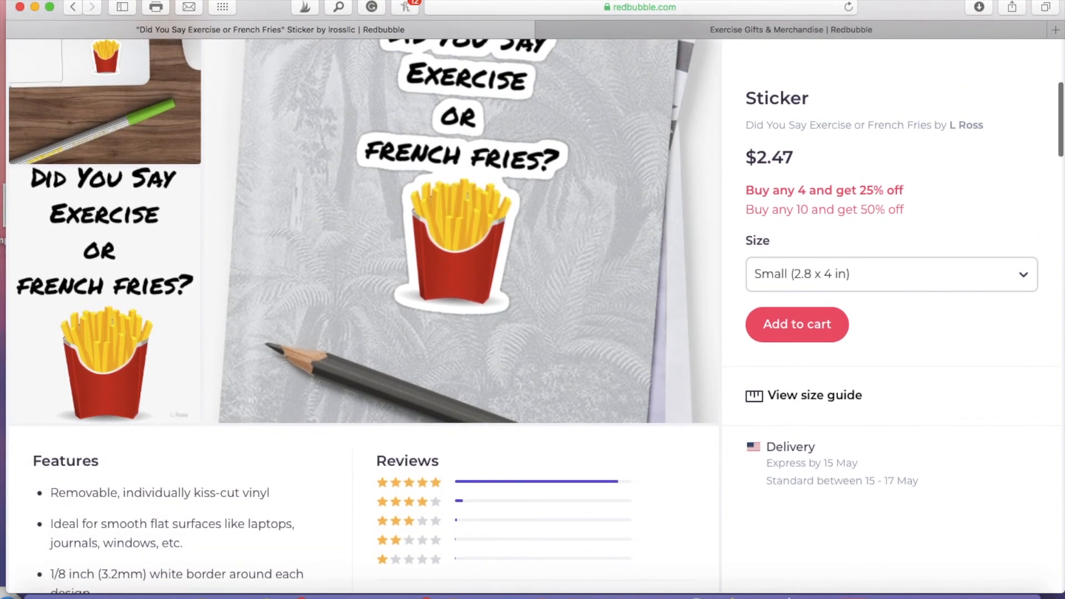
pyautogui.scroll(-5, 363, 300)
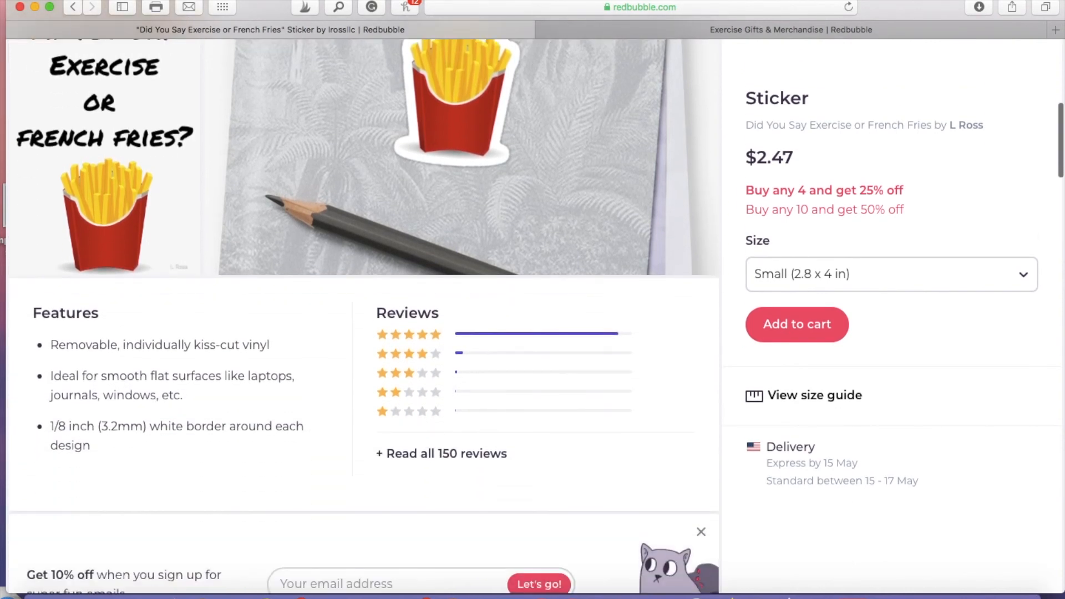
pyautogui.scroll(7, 363, 299)
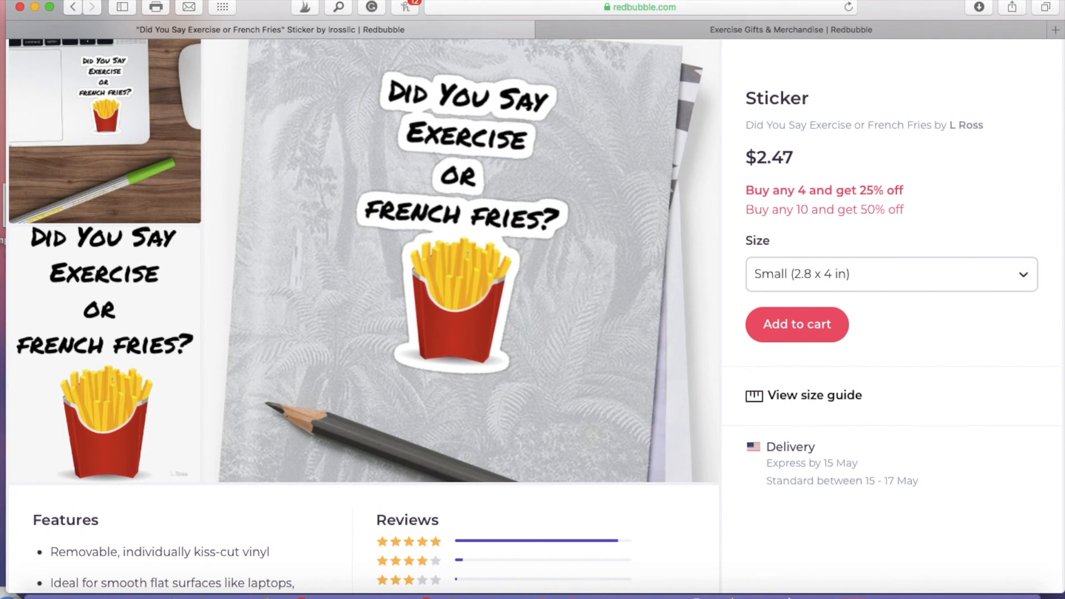
pyautogui.scroll(-5, 910, 571)
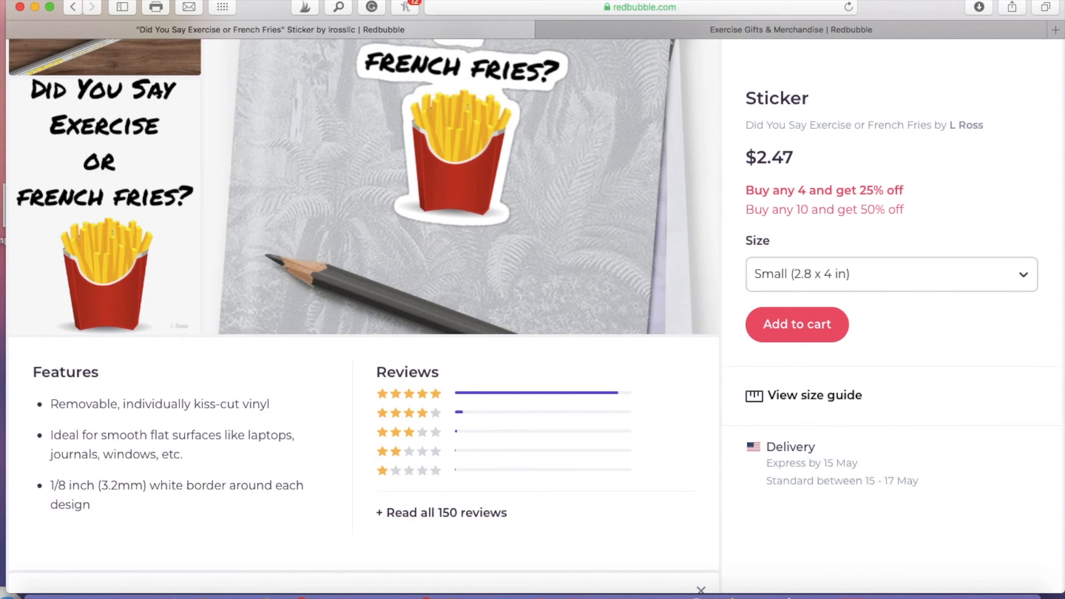
# - Examine the sticker listing's description and the other products the design is available on, then return to the main preview image
pyautogui.scroll(2, 364, 311)
pyautogui.scroll(-5, 364, 310)
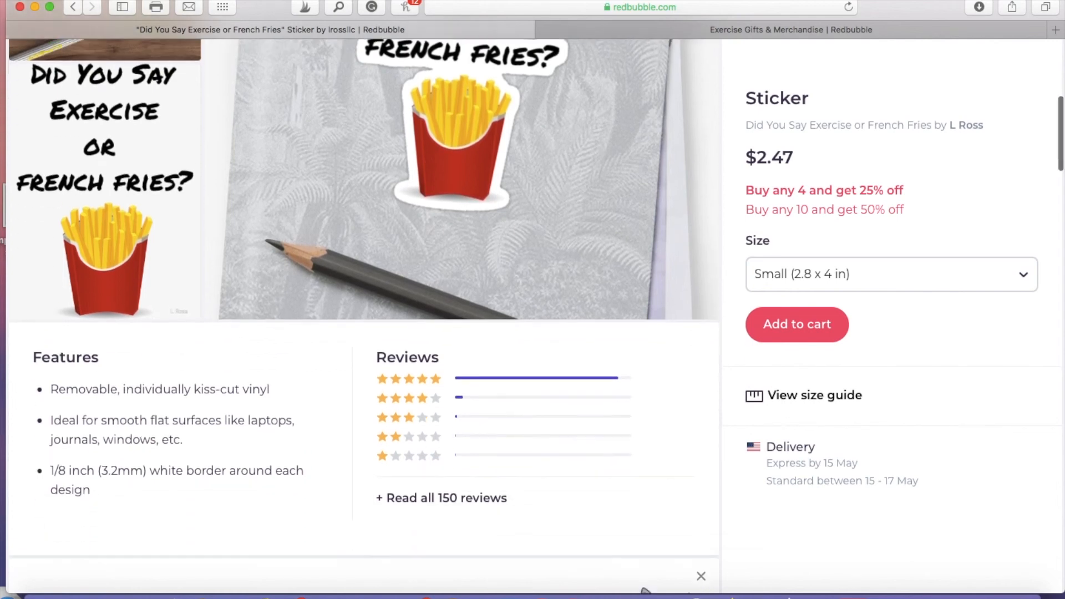
pyautogui.scroll(-6, 364, 311)
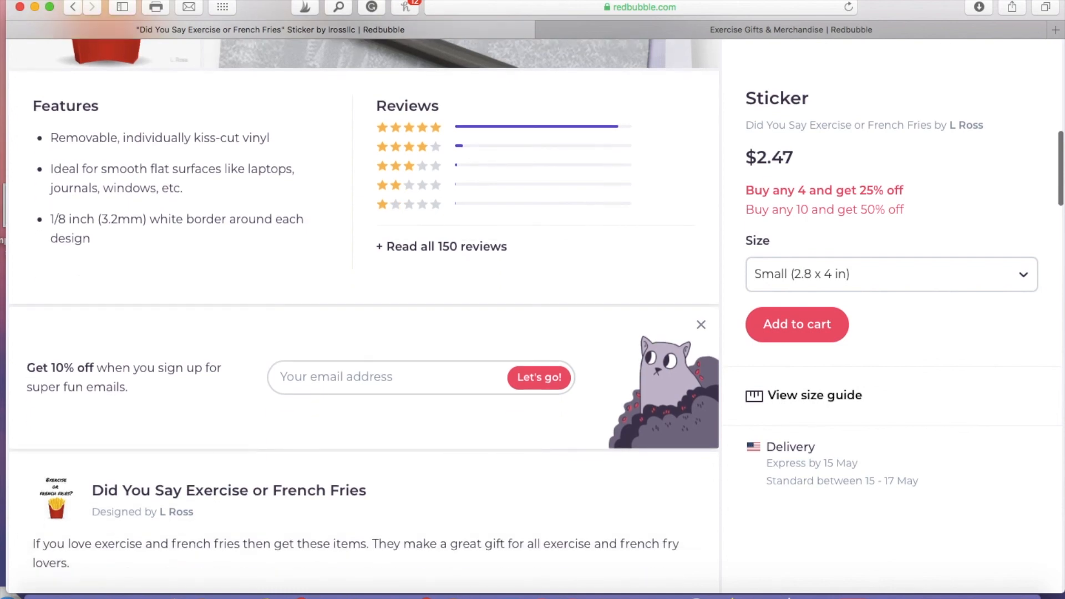
pyautogui.scroll(-4, 364, 311)
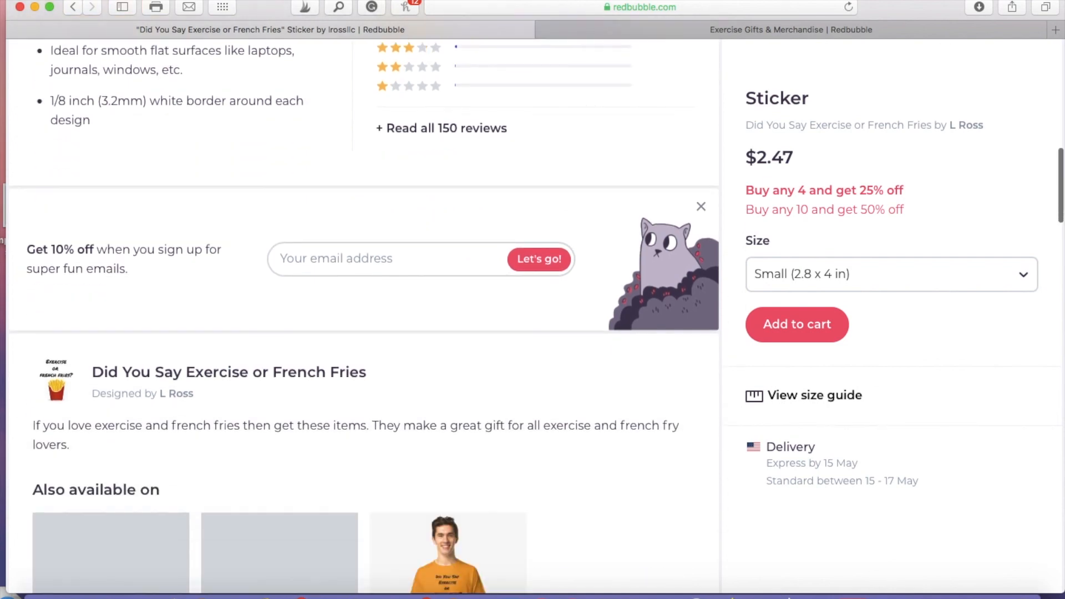
pyautogui.scroll(12, 364, 260)
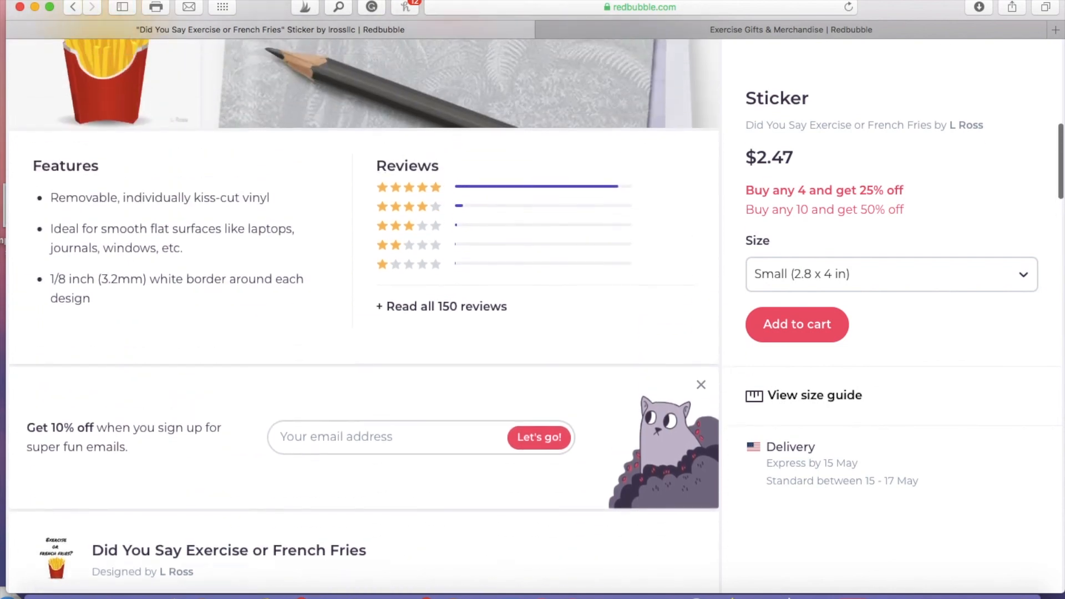
pyautogui.scroll(4, 364, 261)
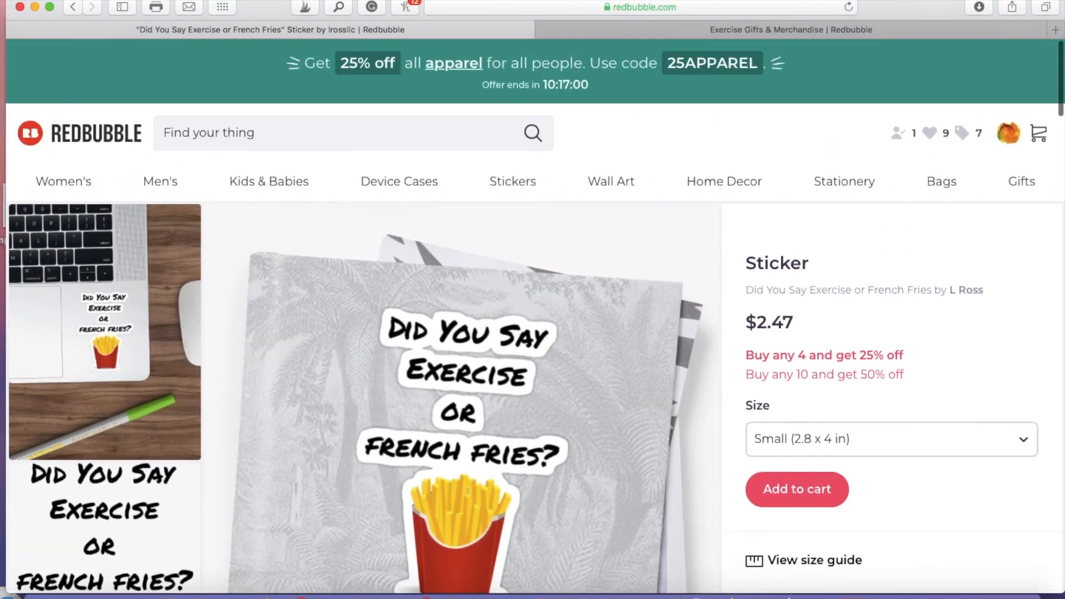
pyautogui.scroll(-3, 532, 333)
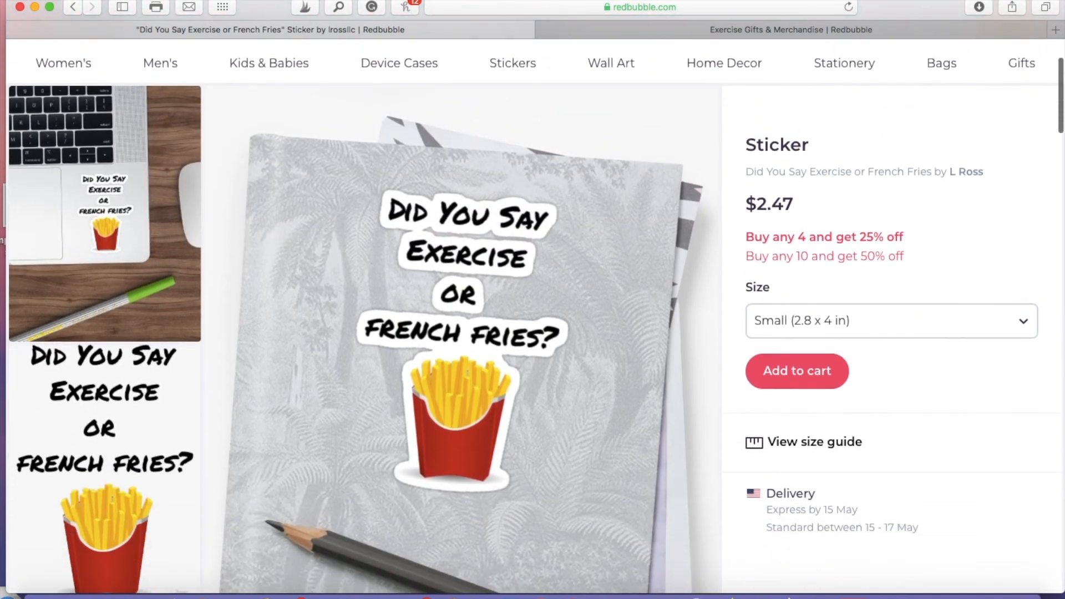